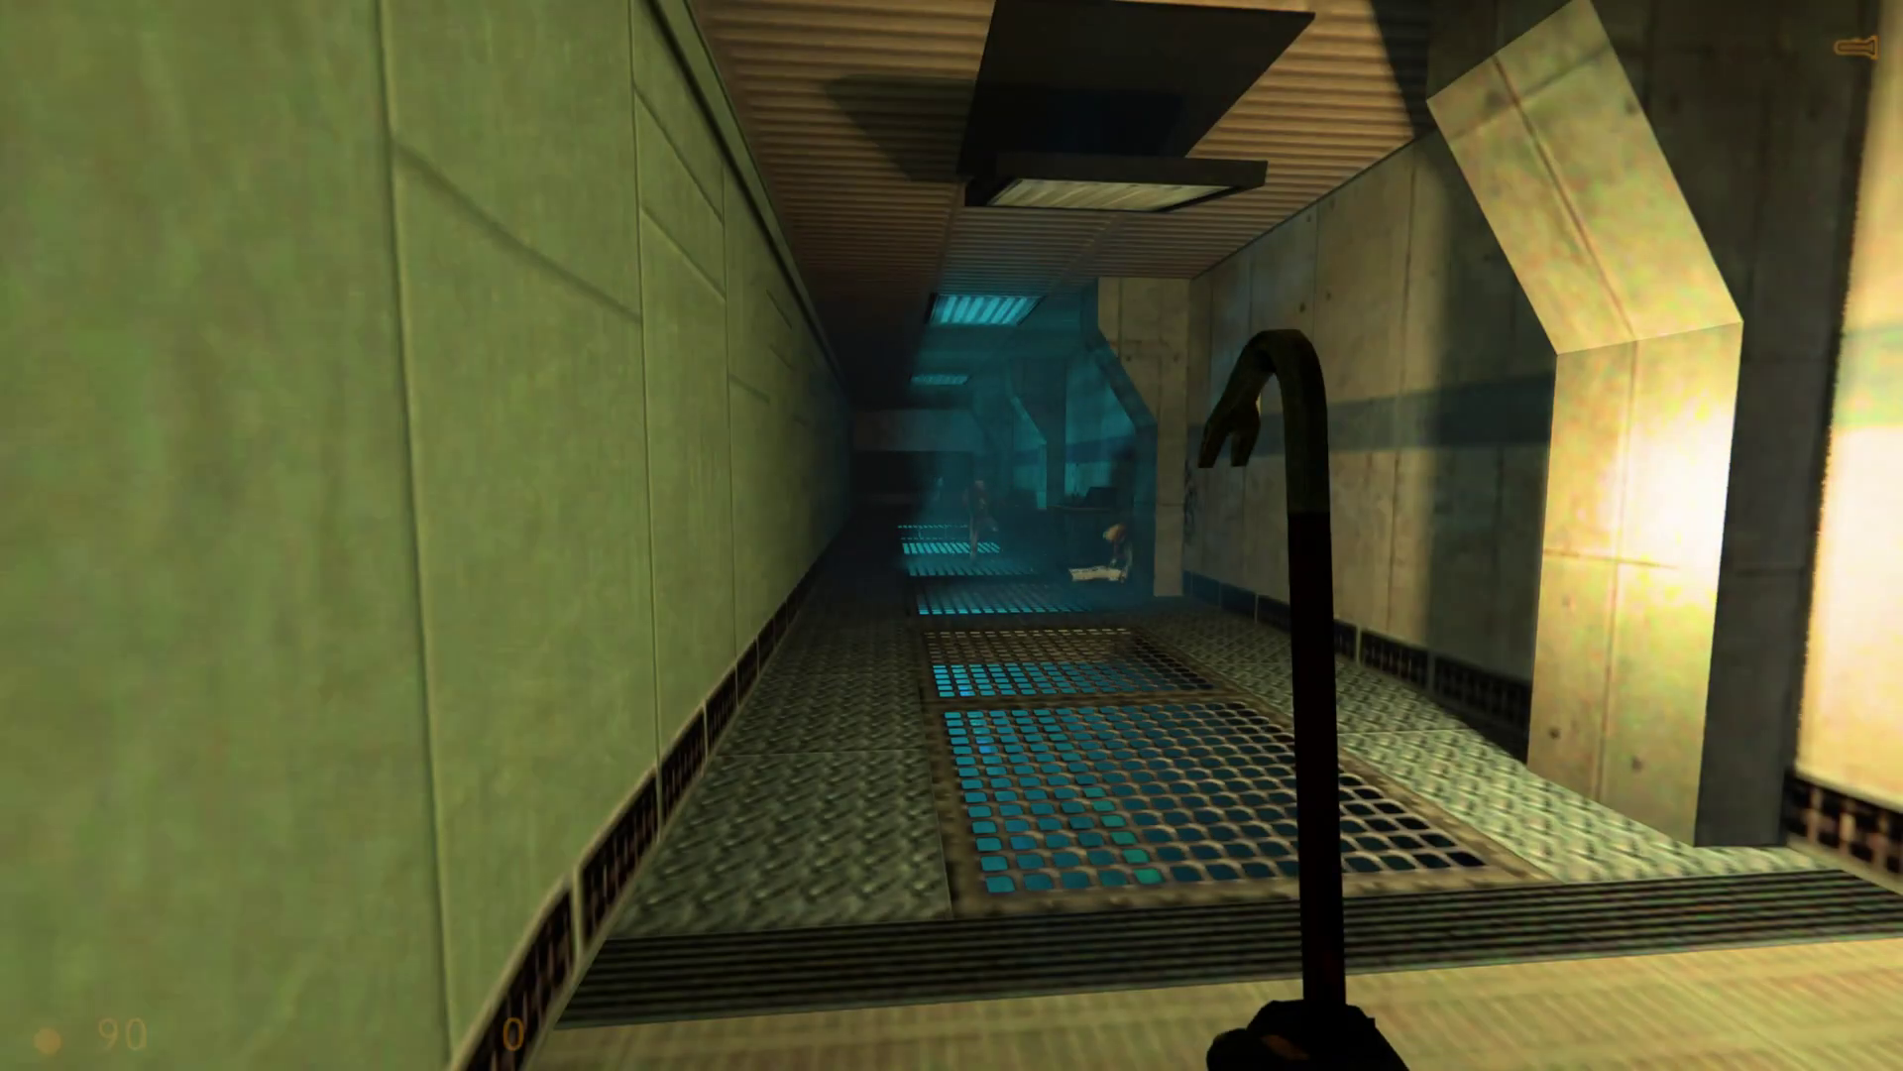
Walk forward down the Half-Life corridor and turn left toward the red-lit hallway.
{"action": "key", "text": "w"}
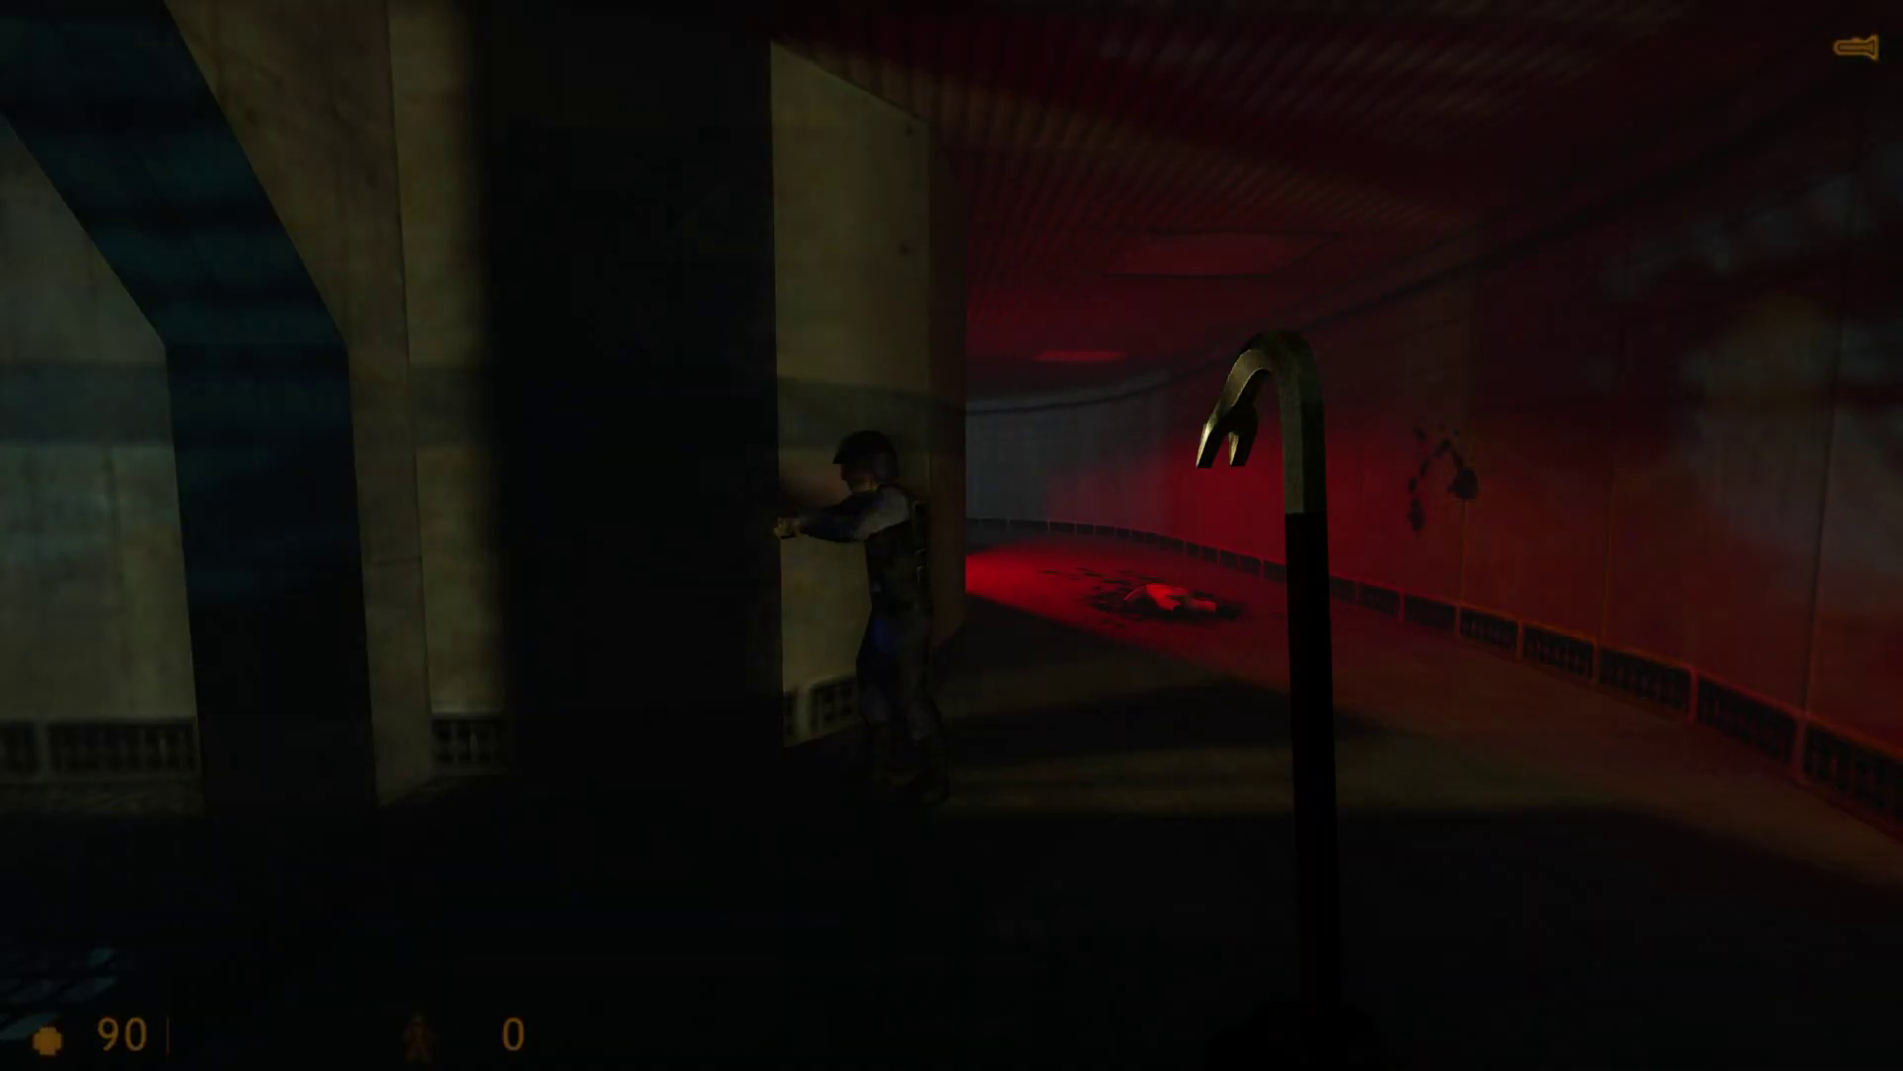
{"action": "key", "text": "Left"}
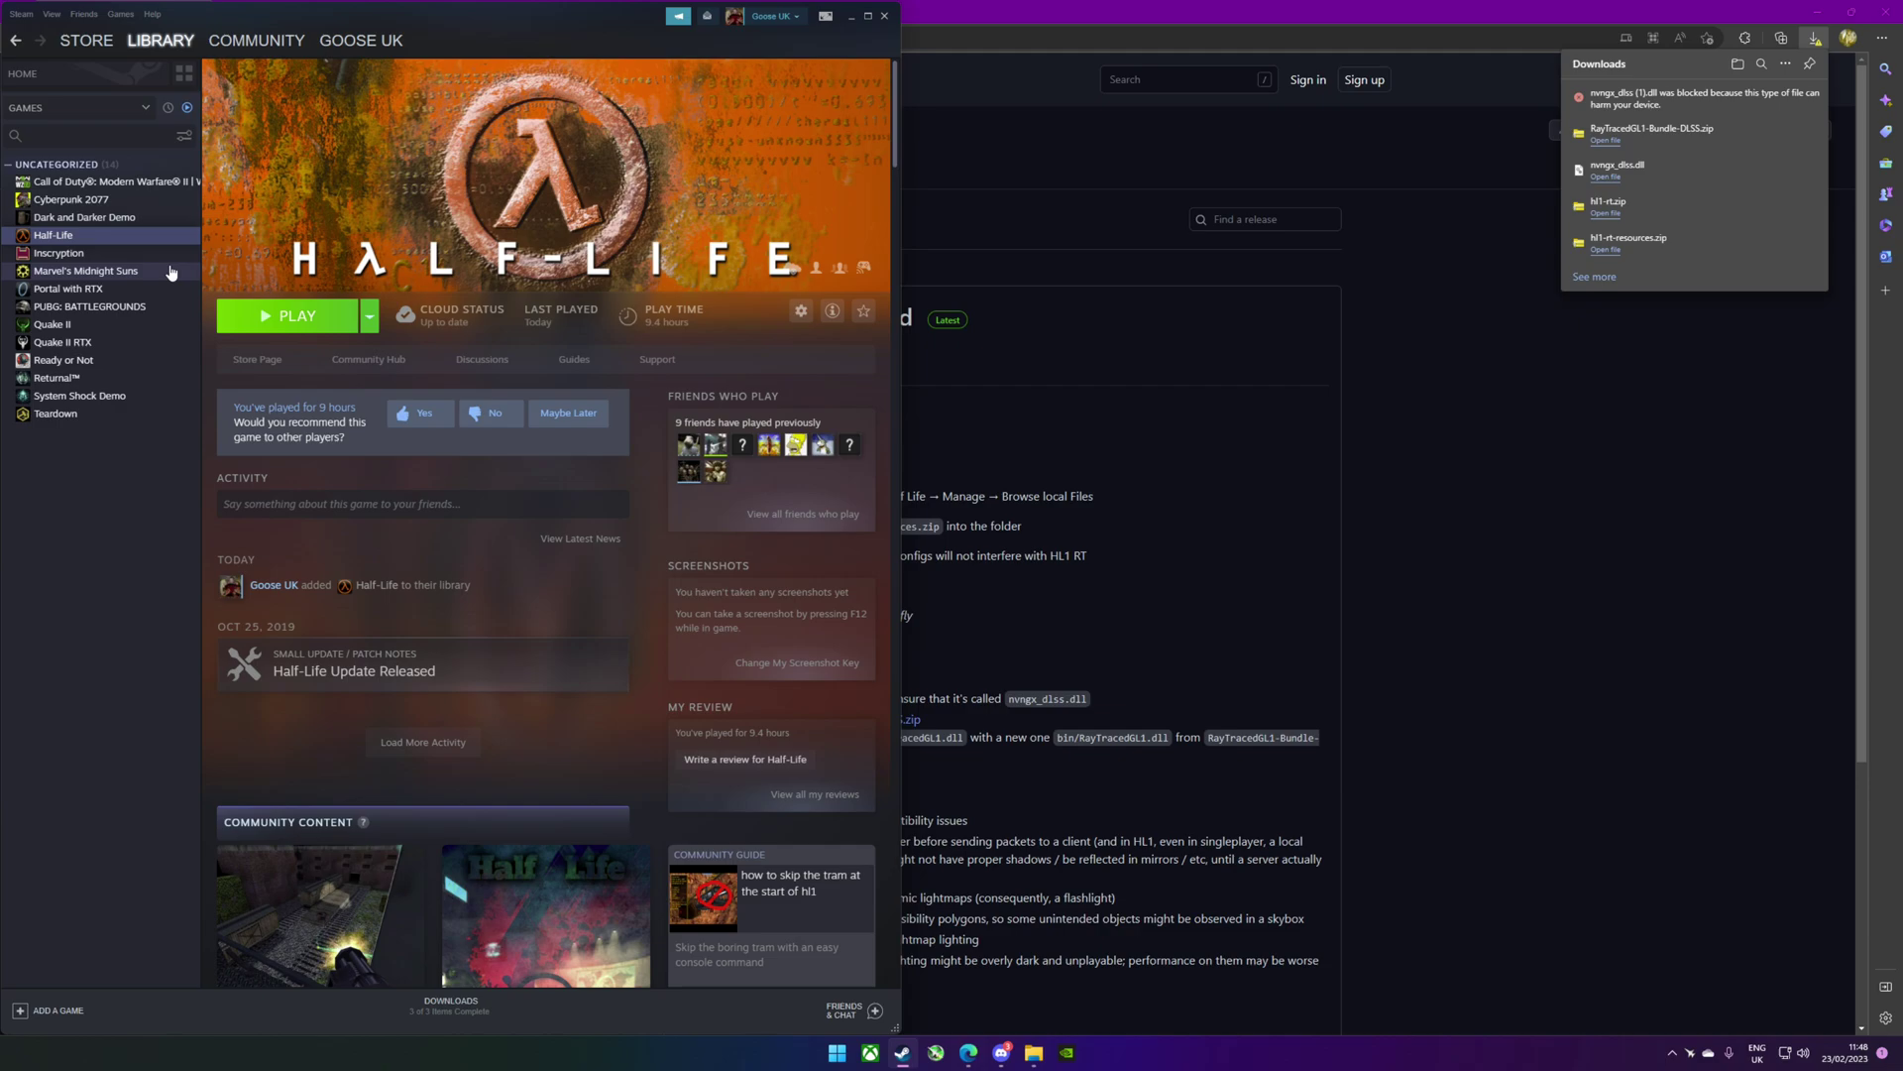
Open Half-Life's steamapps\common install folder through Properties > Local Files > Browse.
{"action": "right_click", "coordinate": [117, 244]}
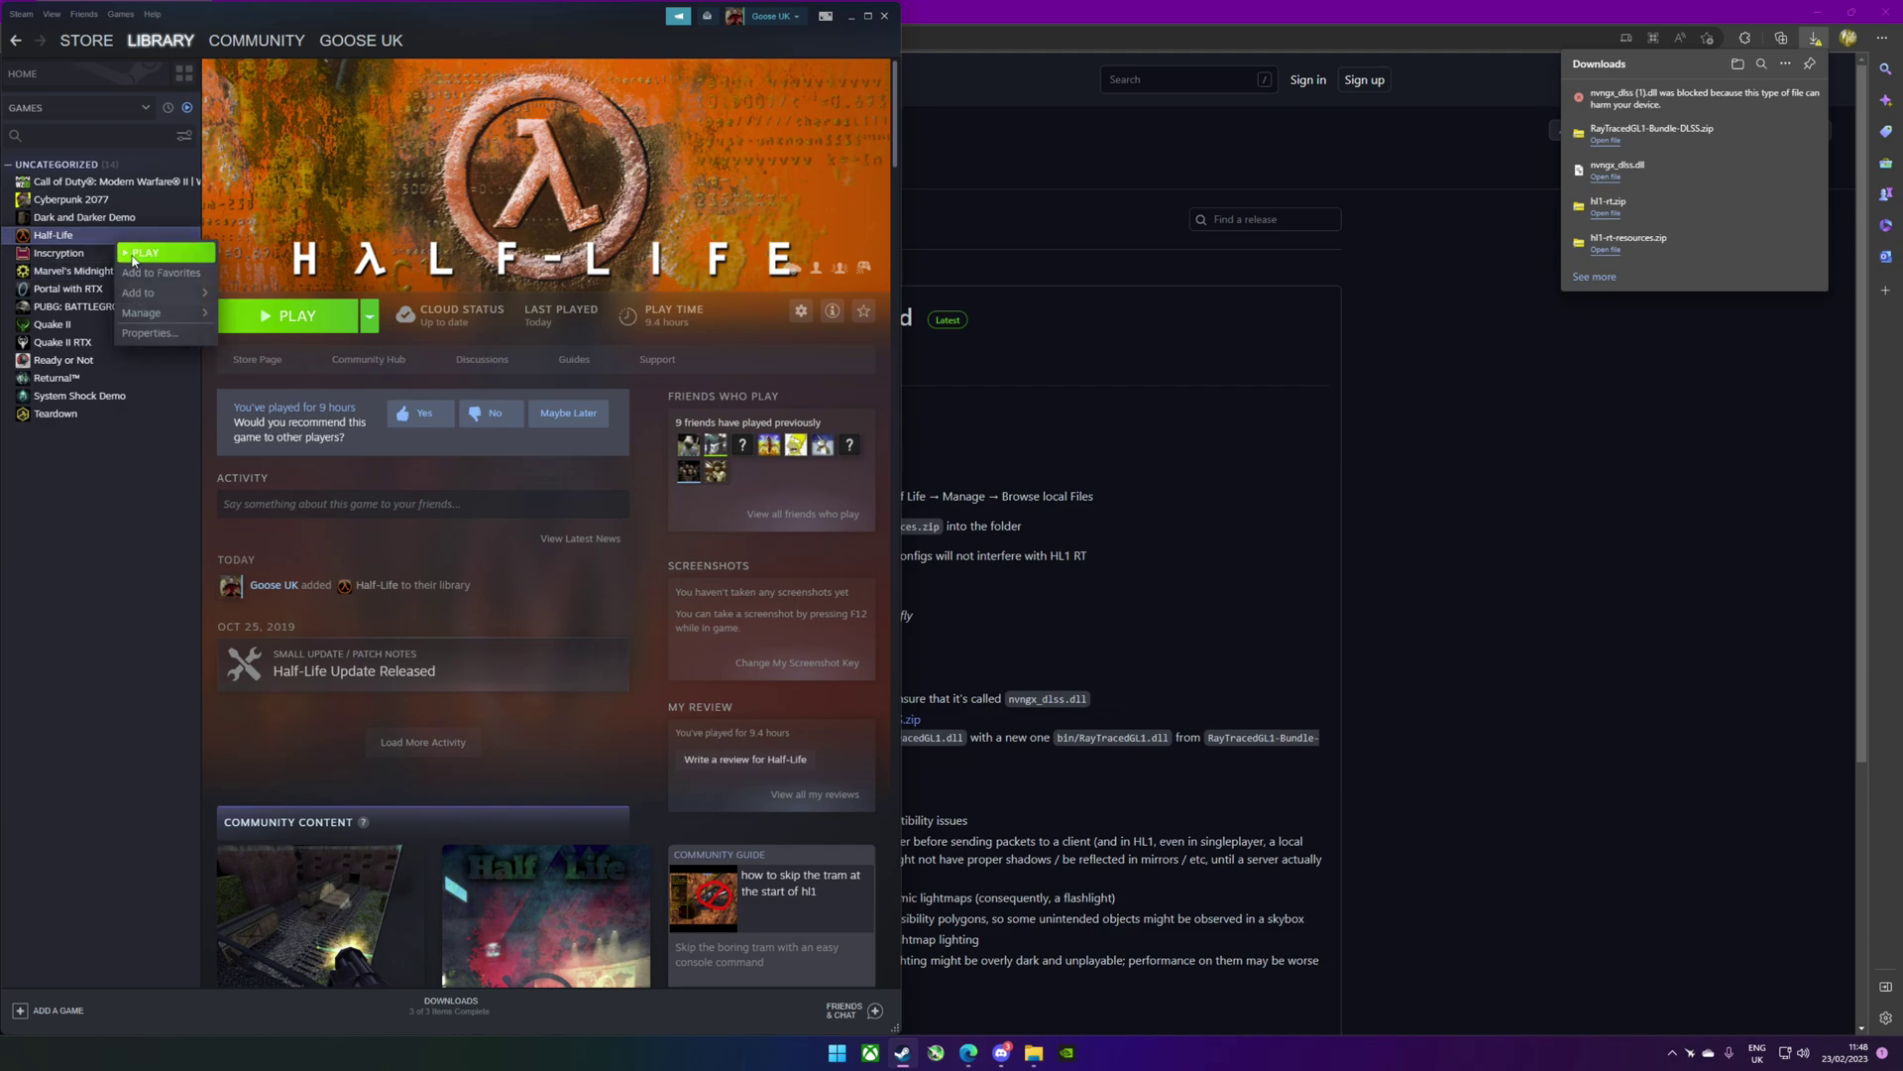
{"action": "left_click", "coordinate": [149, 333]}
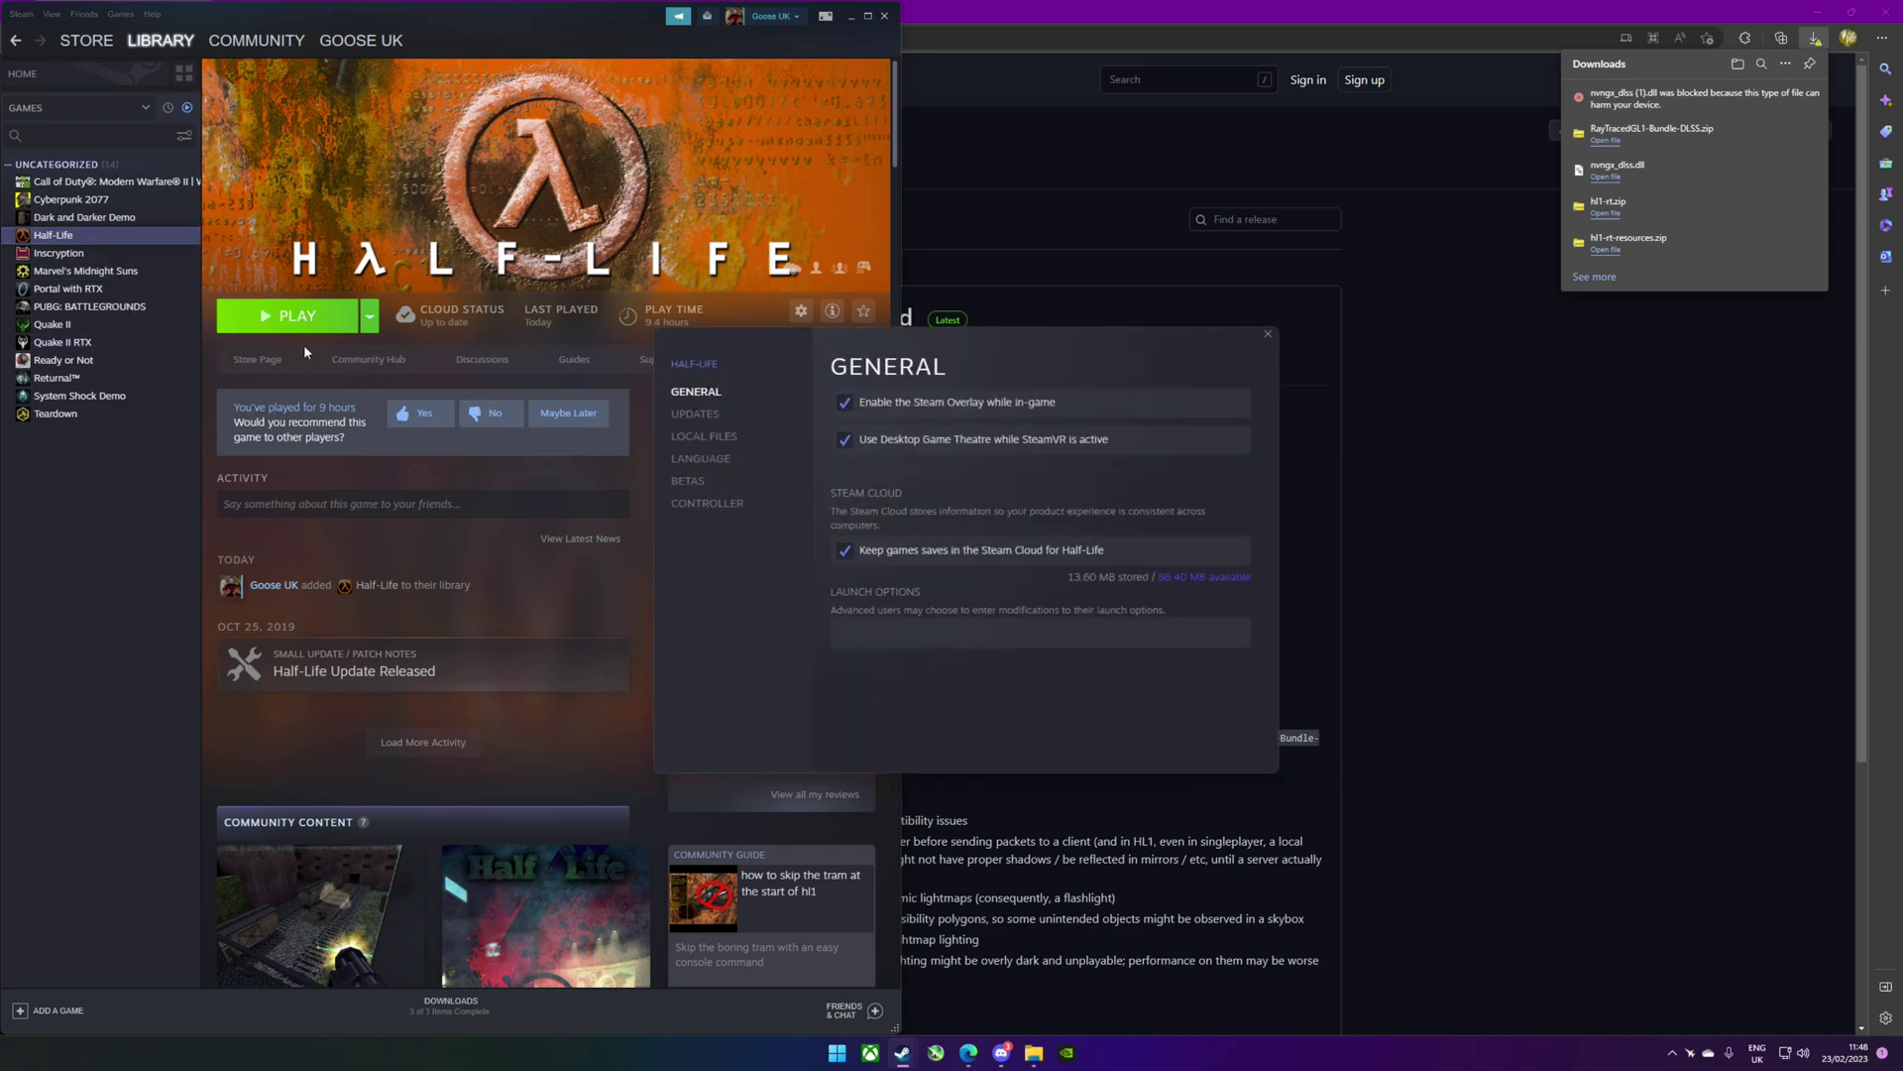
{"action": "left_click", "coordinate": [697, 439]}
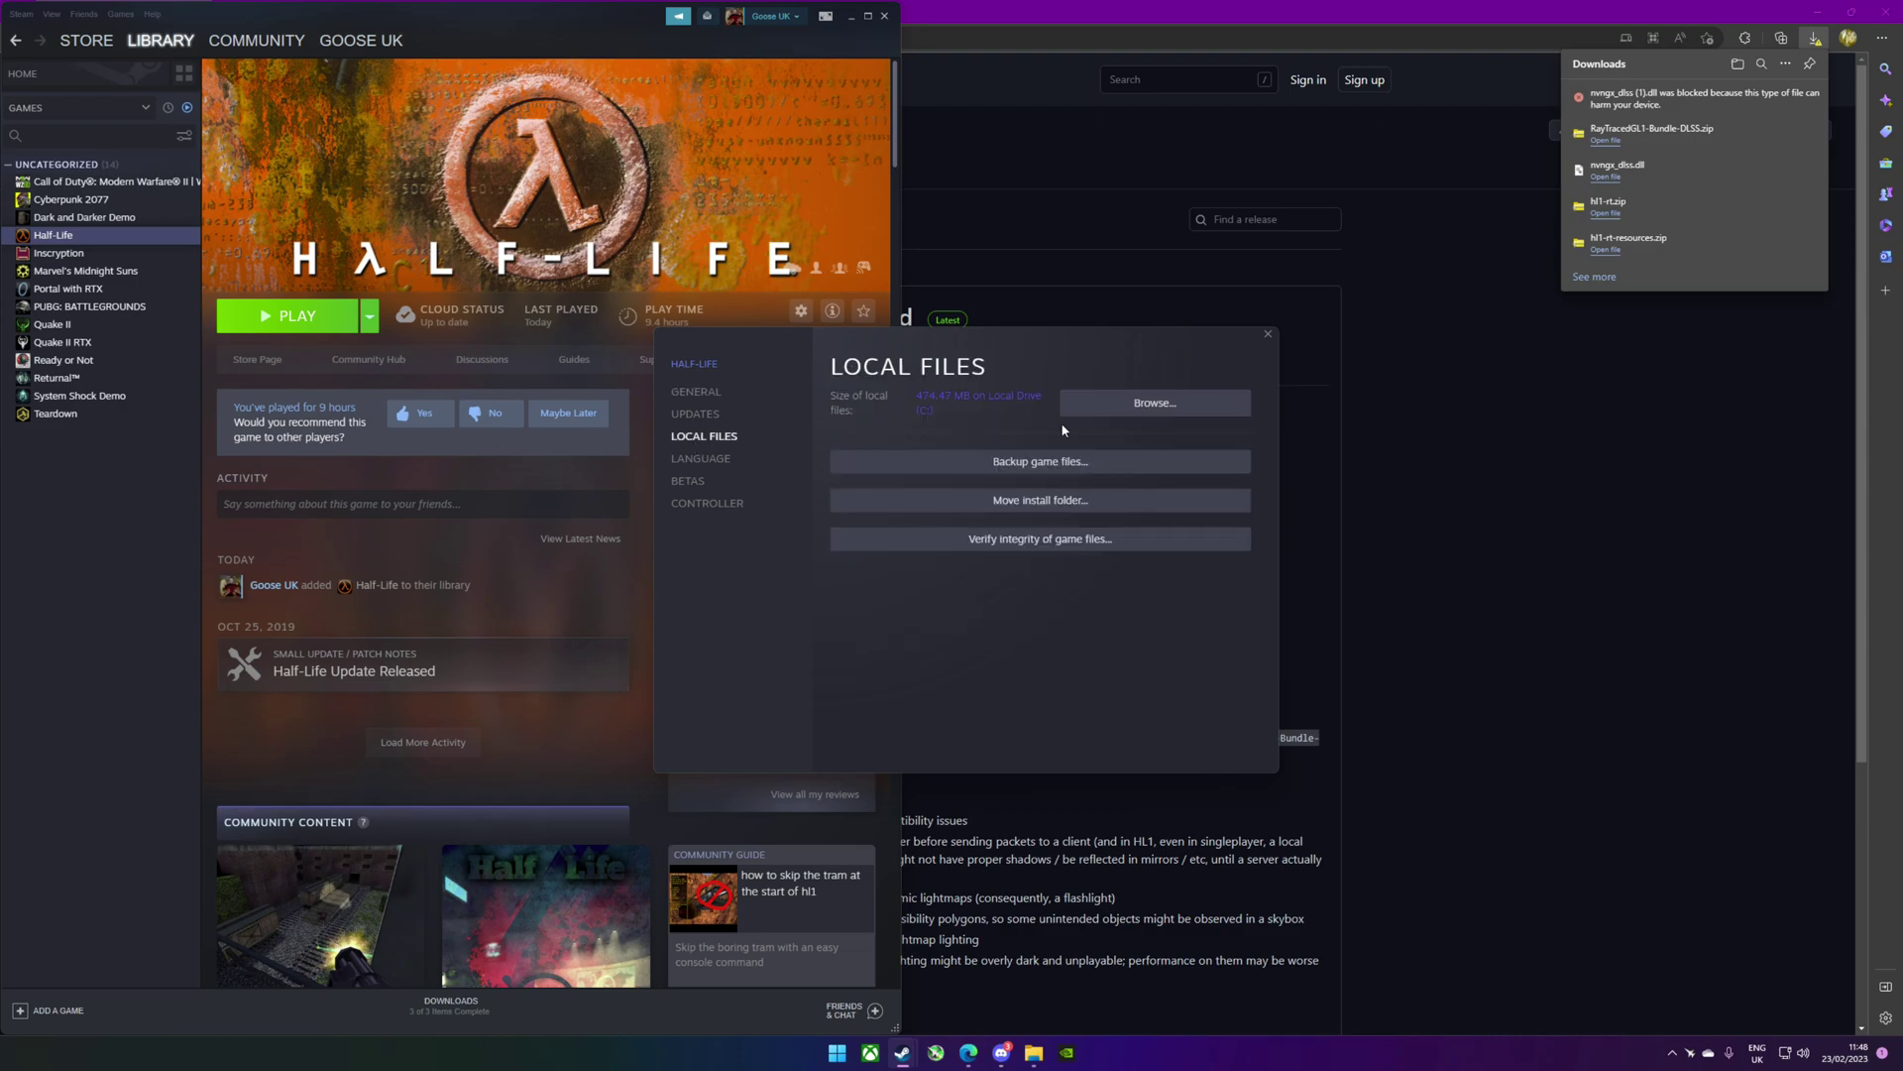
{"action": "left_click", "coordinate": [1157, 407]}
{"action": "left_click", "coordinate": [972, 967]}
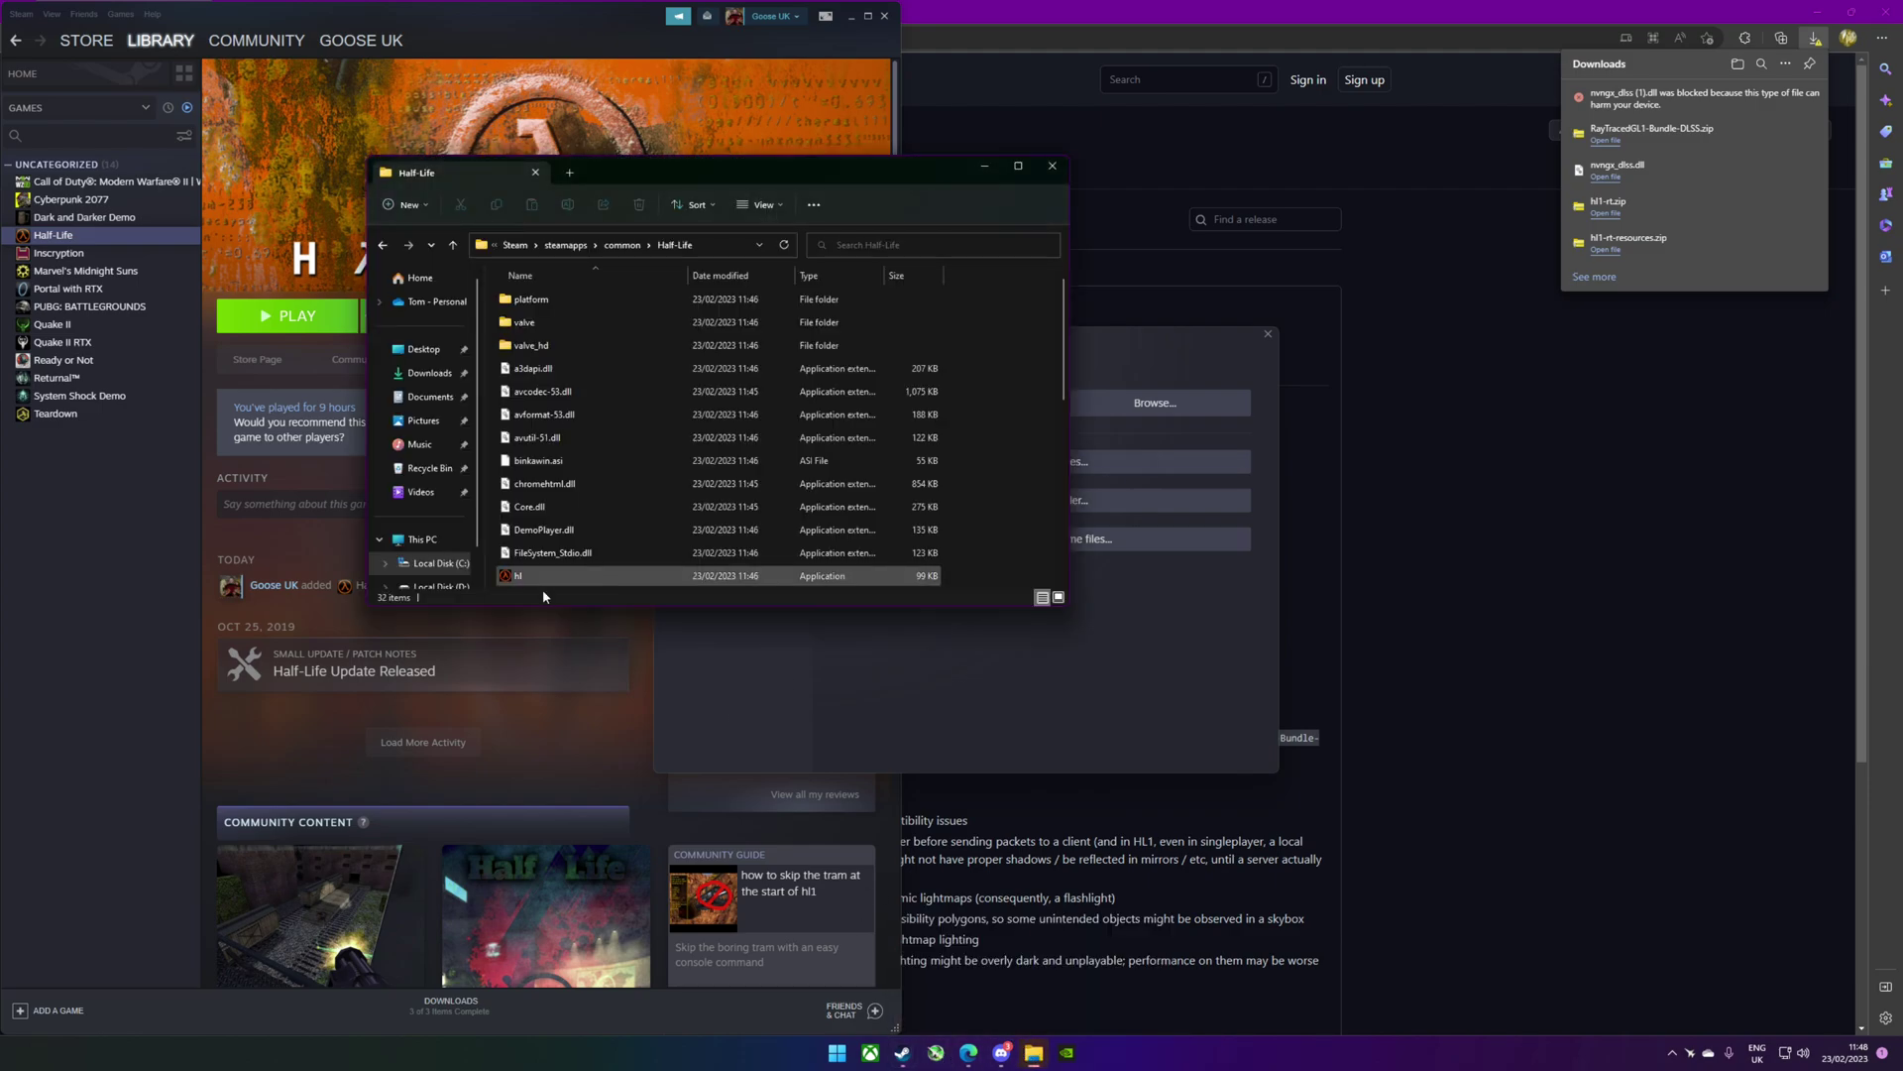
{"action": "scroll", "coordinate": [595, 456], "scroll_direction": "down", "scroll_amount": 4}
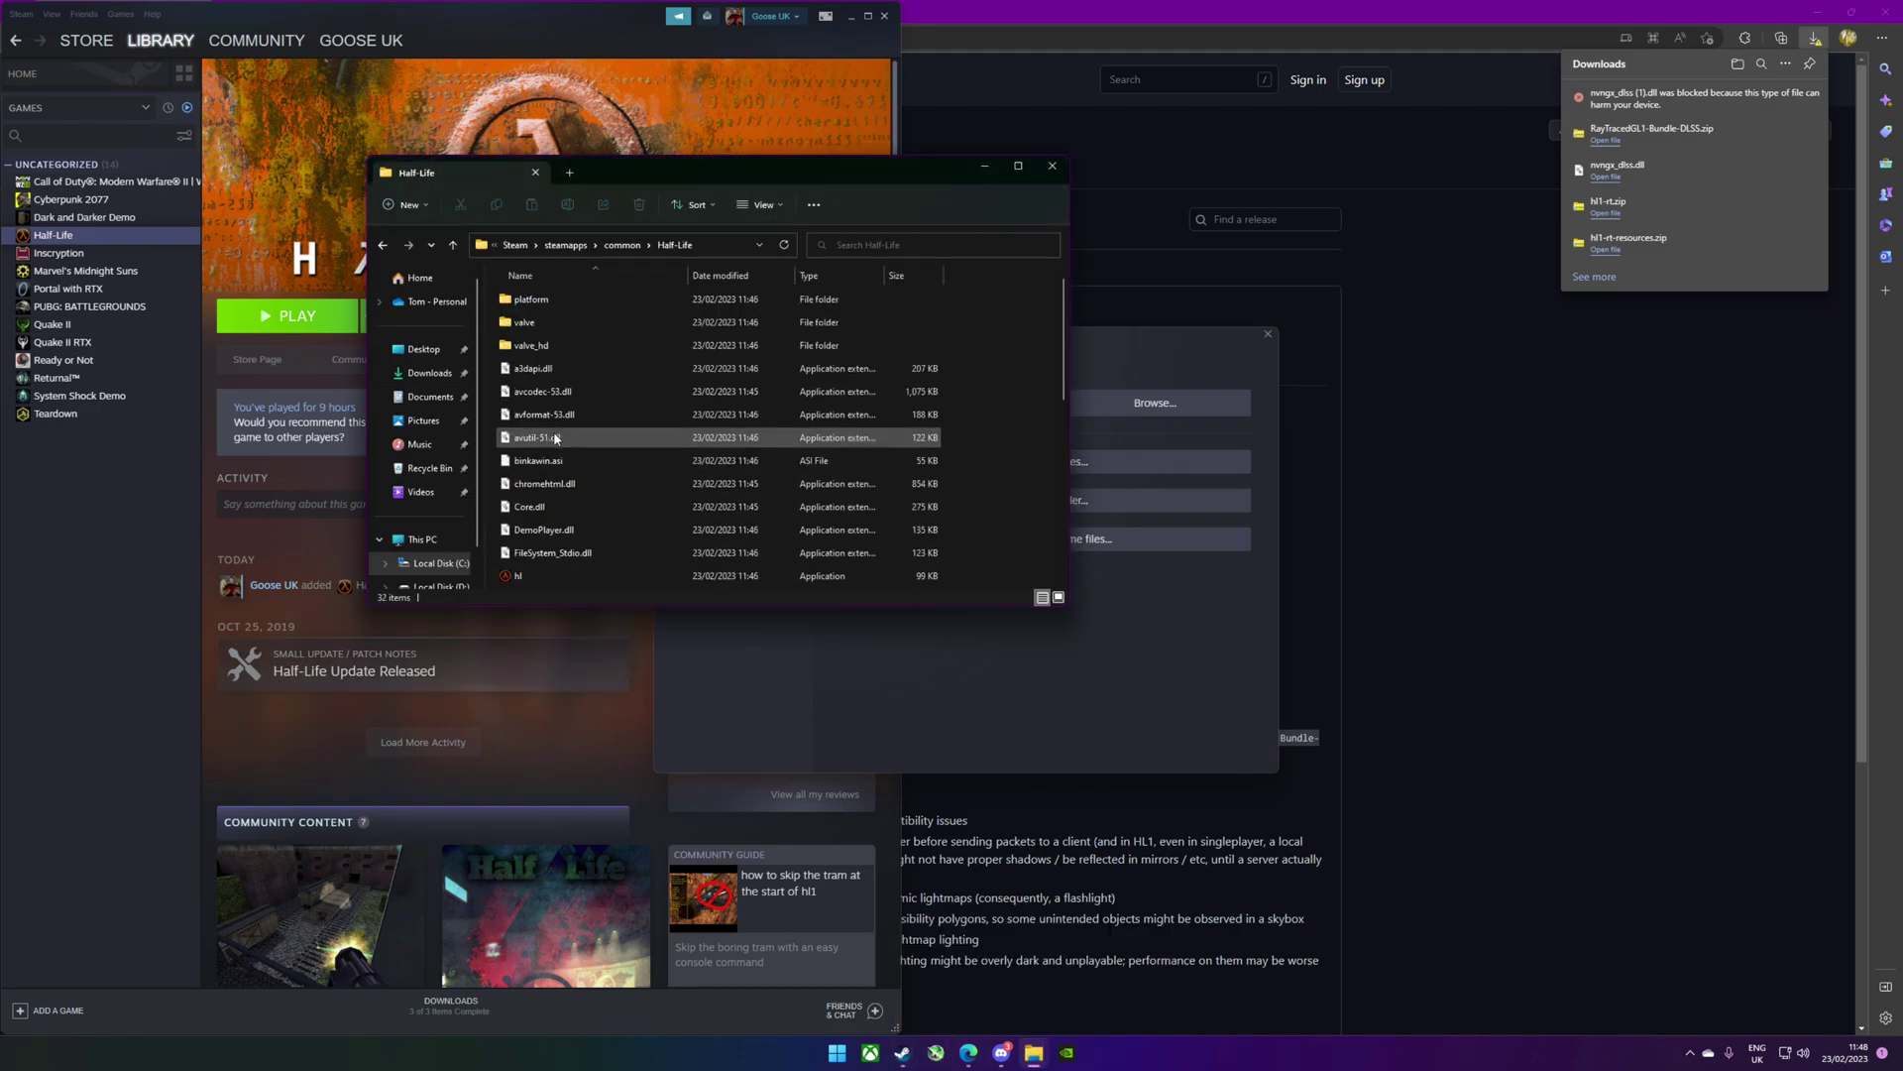
{"action": "scroll", "coordinate": [551, 426], "scroll_direction": "up", "scroll_amount": 4}
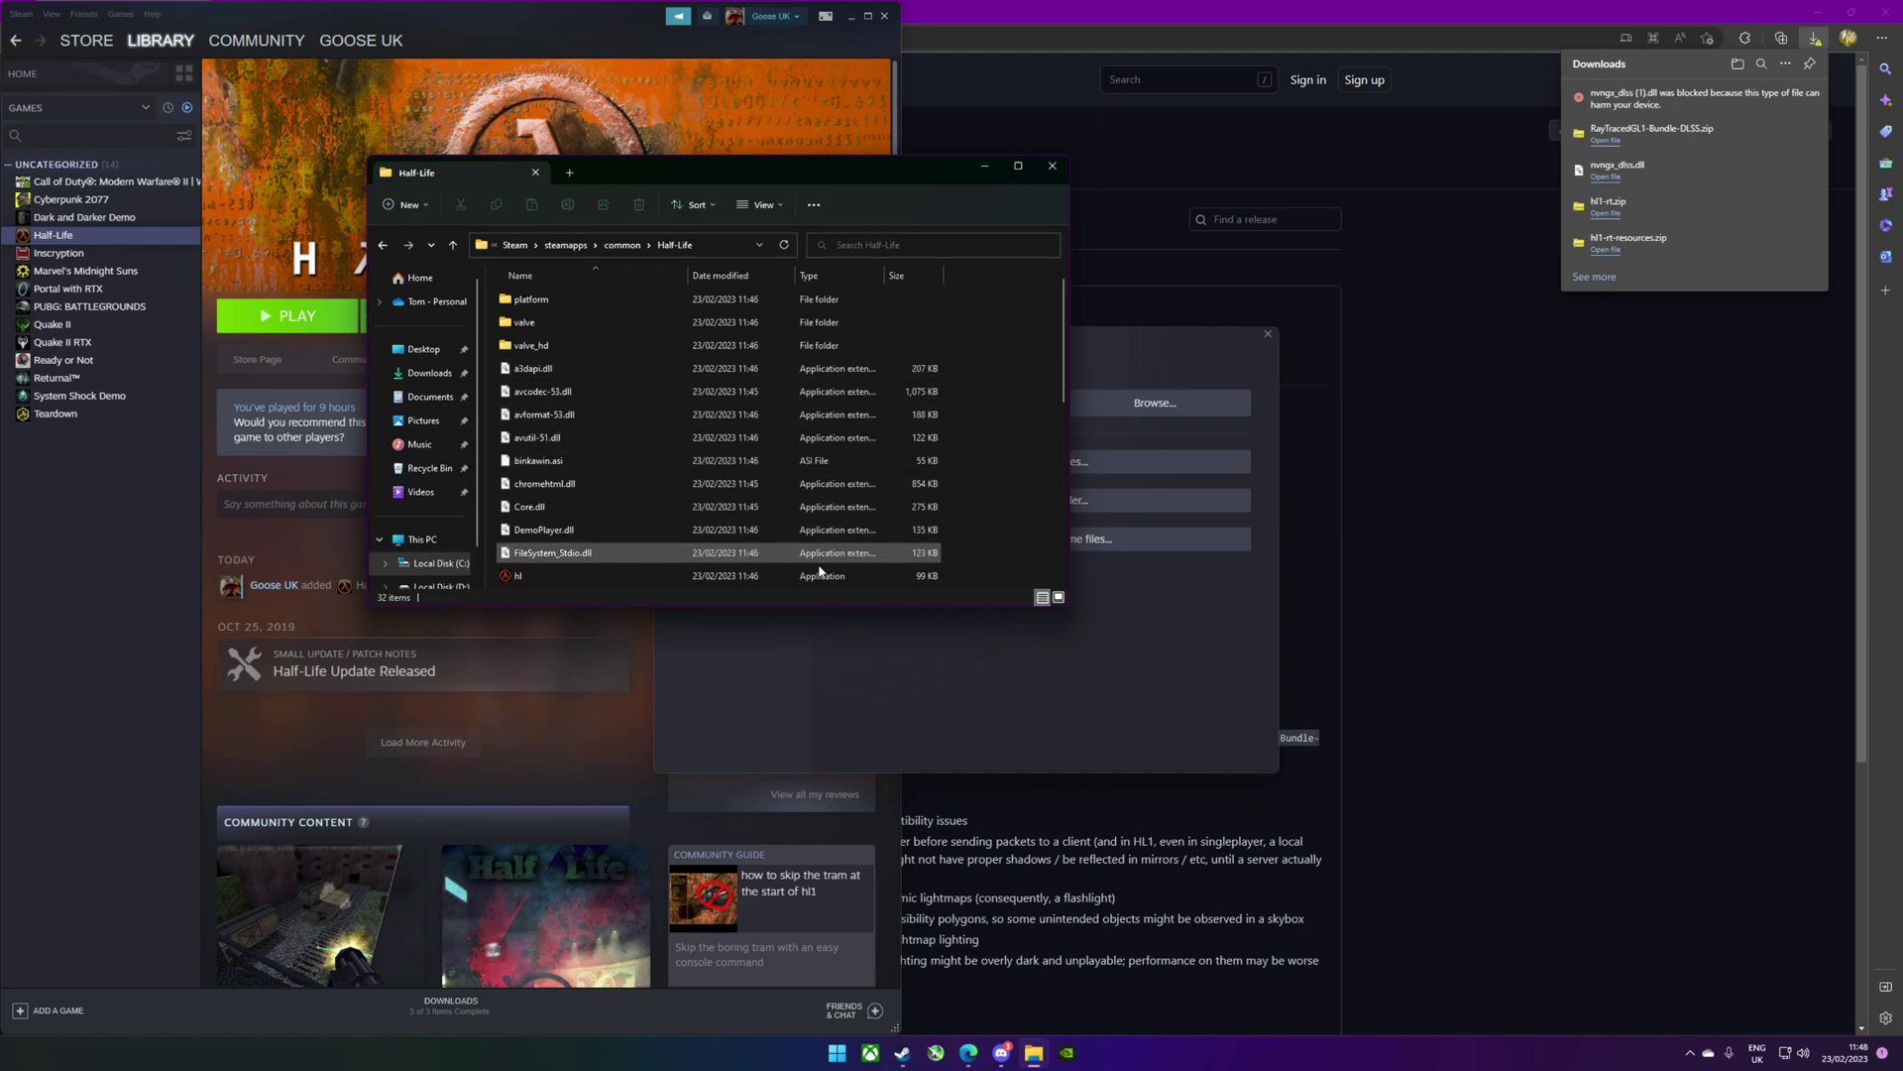
Read the xash-rt release page's unzip instructions on GitHub.
{"action": "left_click", "coordinate": [1395, 543]}
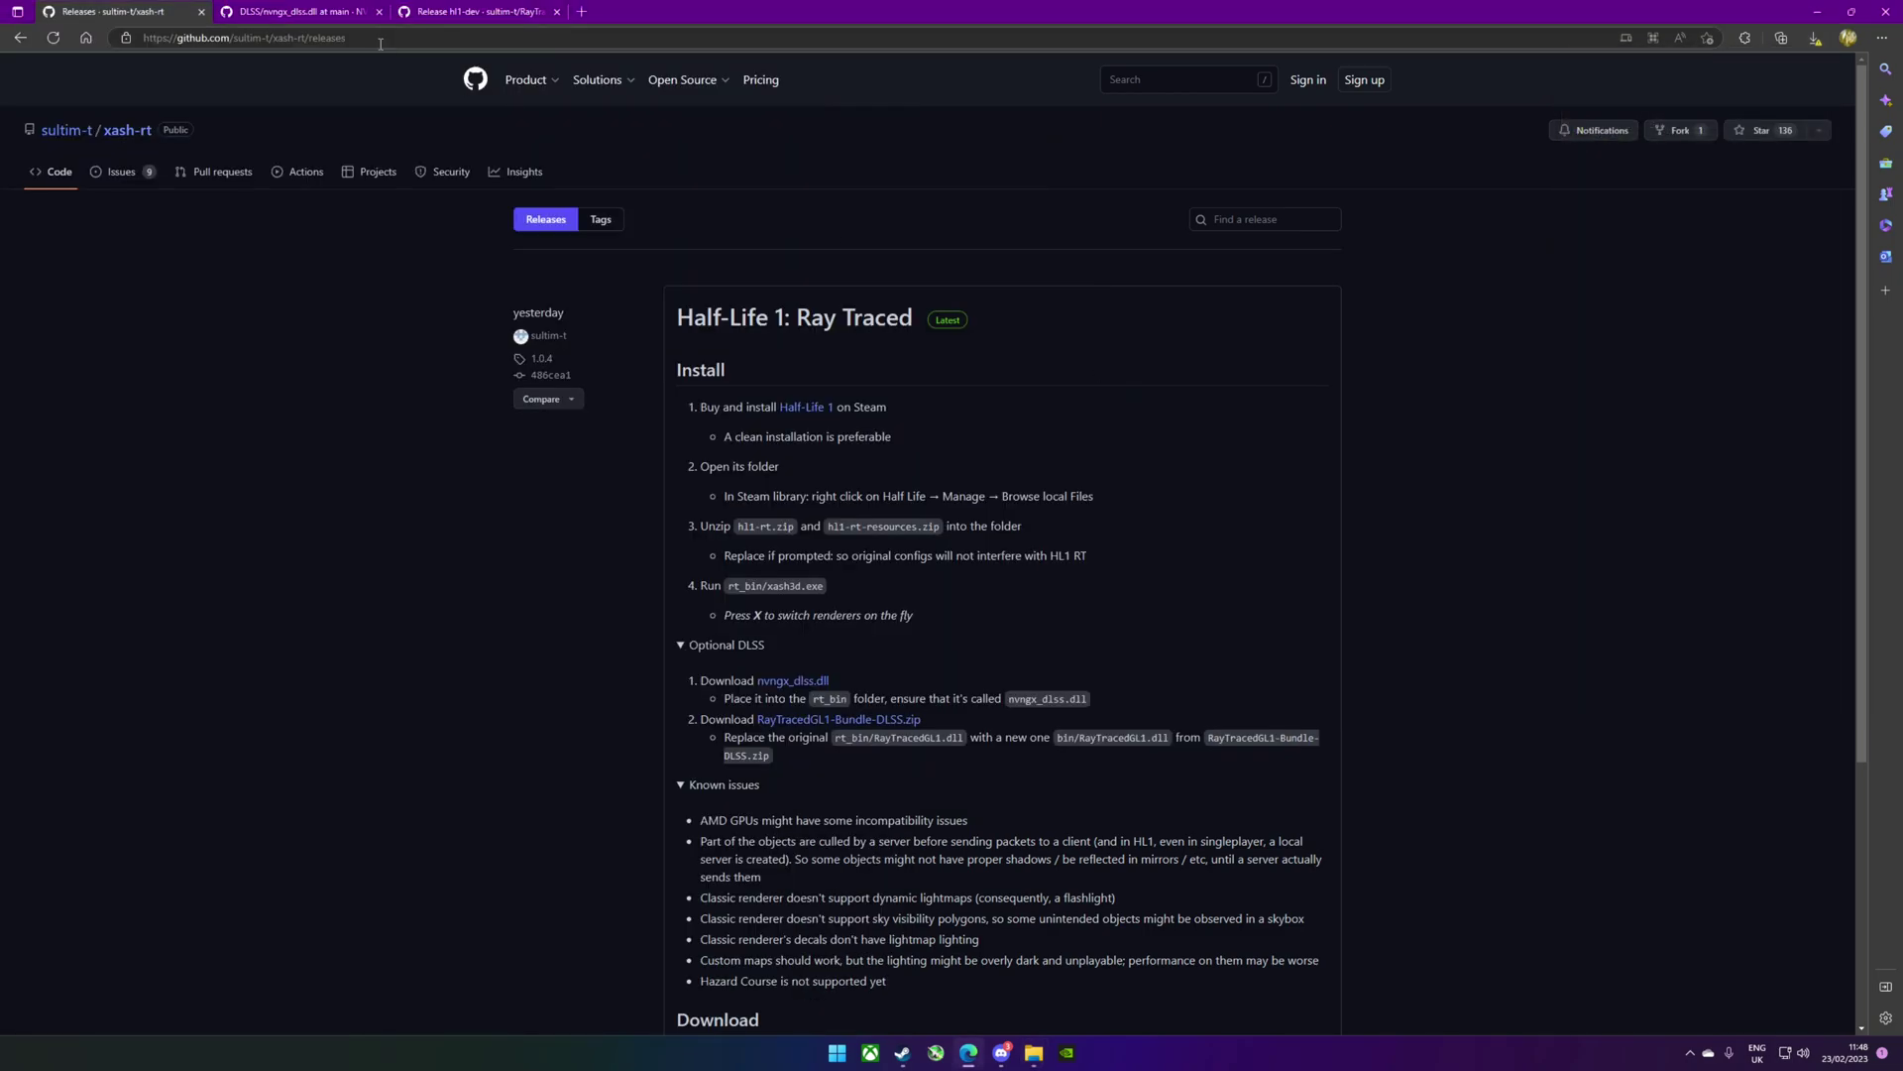
{"action": "left_click", "coordinate": [614, 38]}
{"action": "mouse_move", "coordinate": [679, 78]}
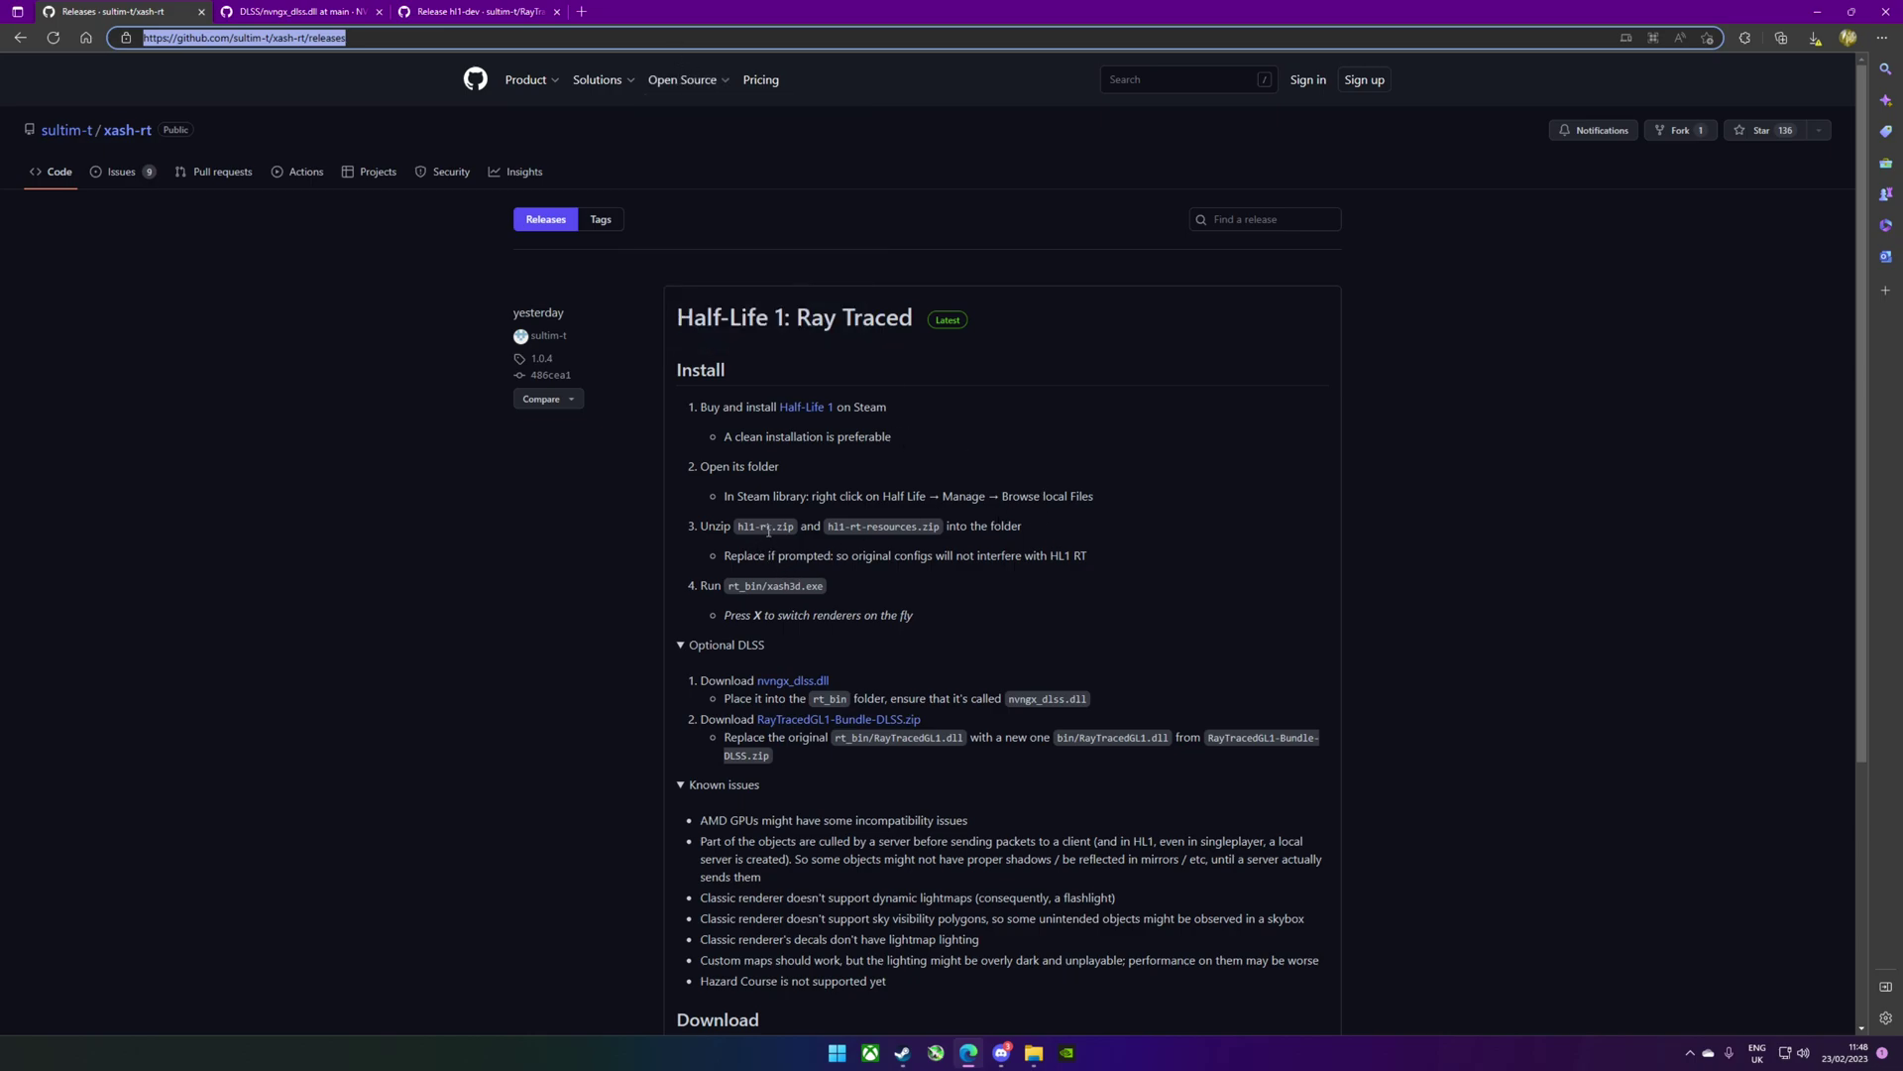
{"action": "left_click_drag", "start_coordinate": [947, 525], "coordinate": [778, 525]}
{"action": "left_click", "coordinate": [917, 522]}
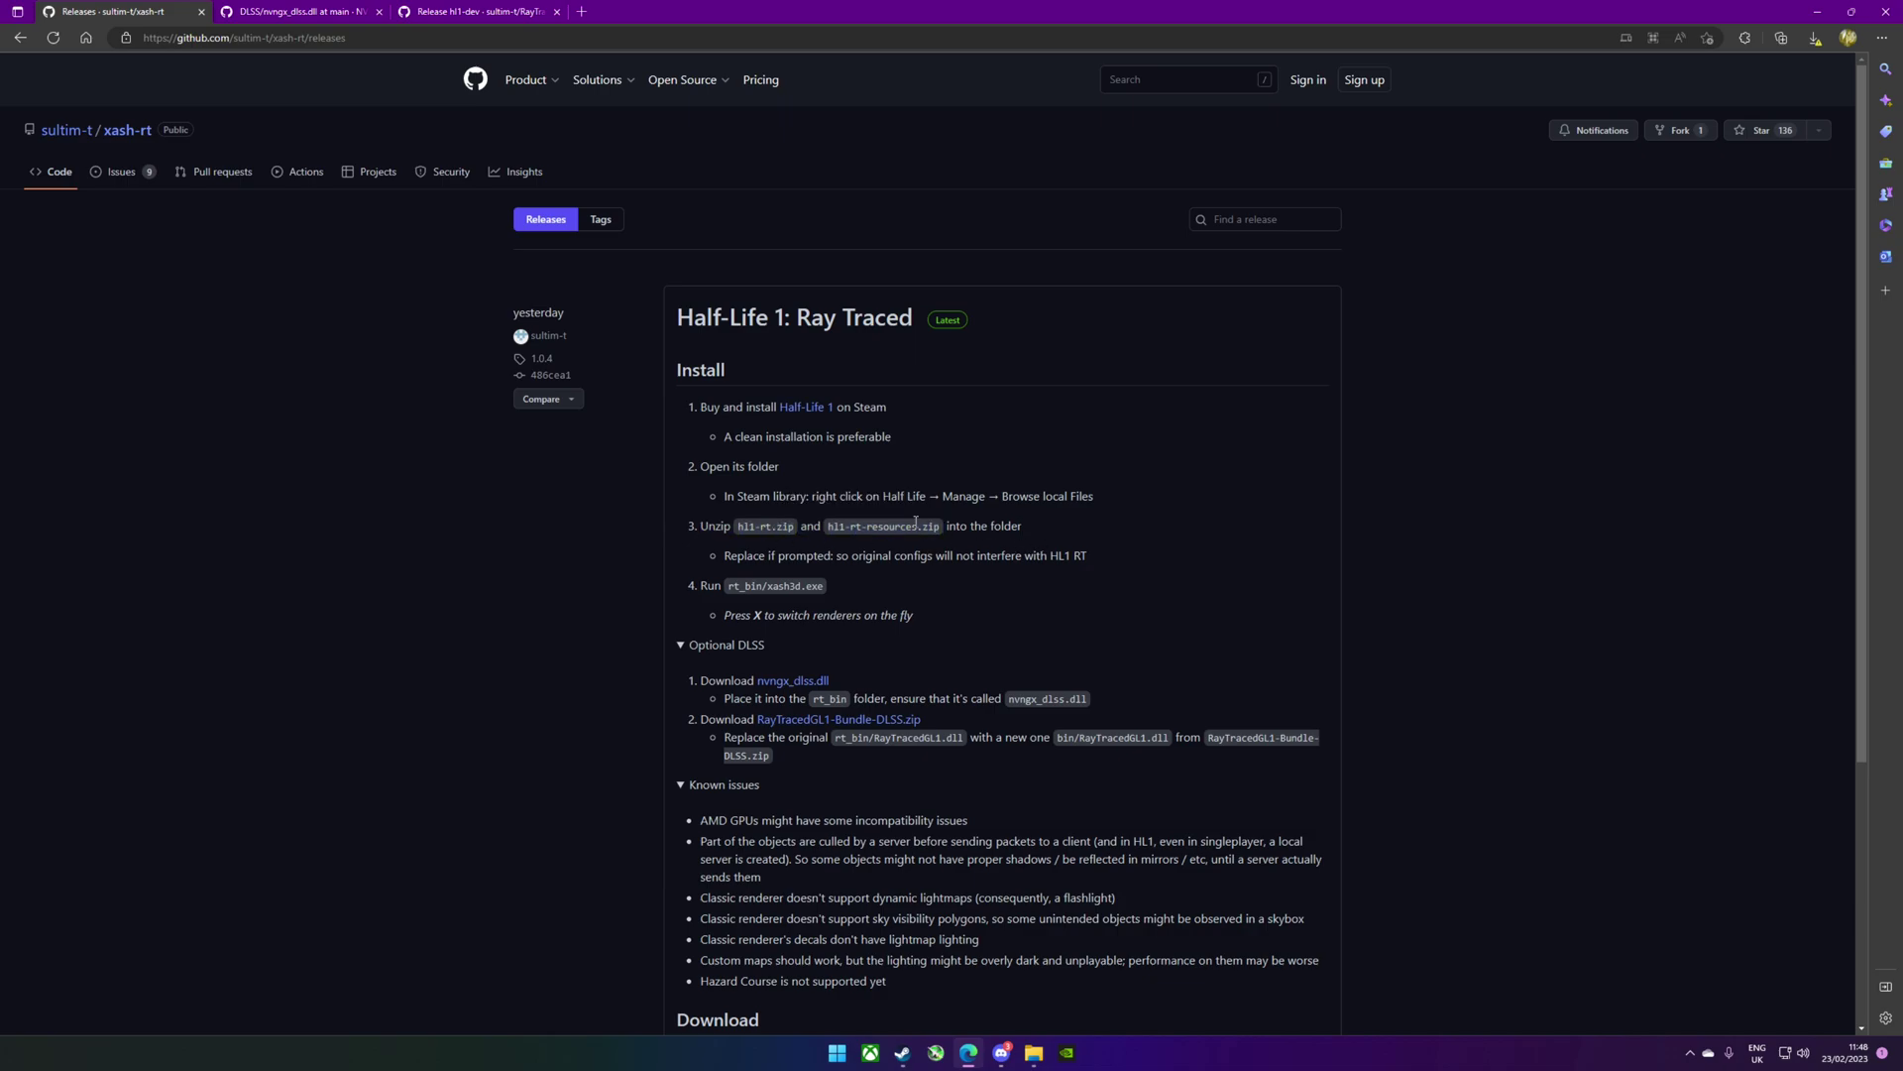
Check the release's Assets and the downloaded hl1-rt zip files, then return to the Half-Life folder.
{"action": "scroll", "coordinate": [964, 523], "scroll_direction": "down", "scroll_amount": 4}
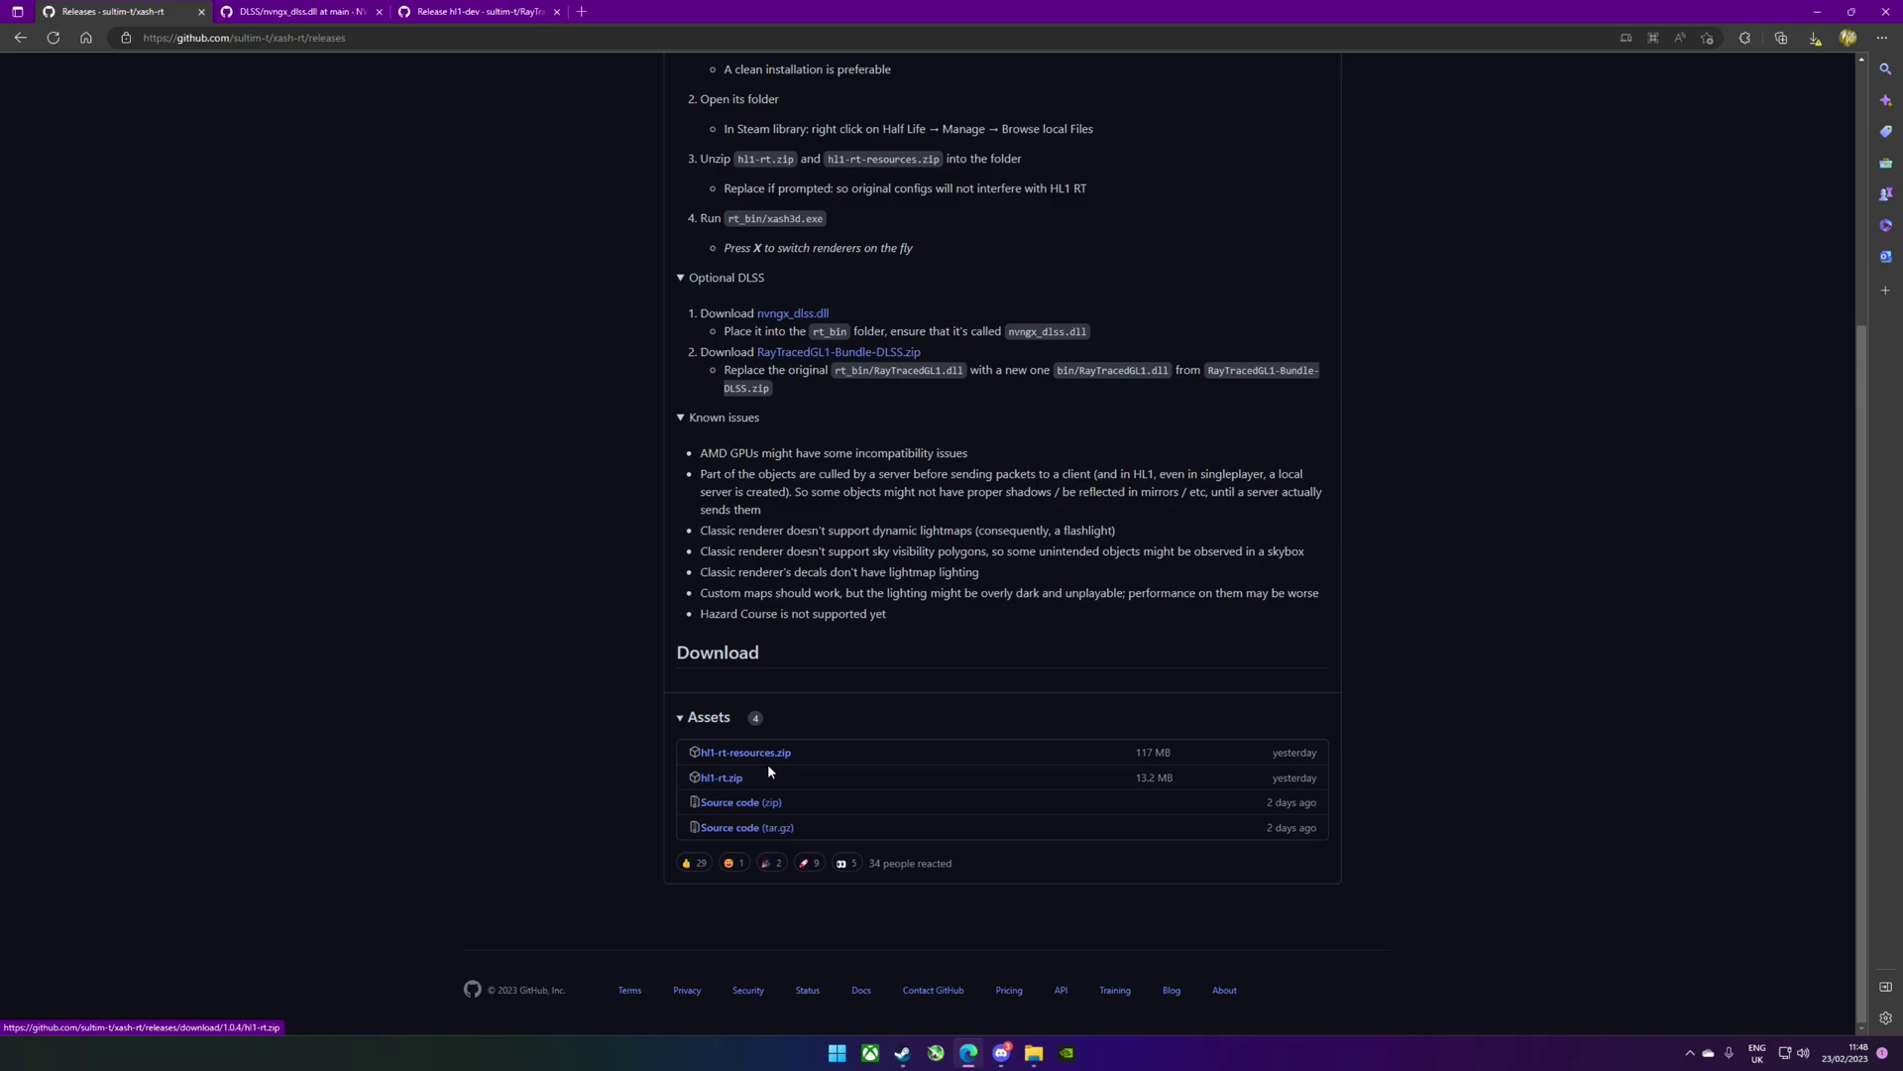
{"action": "scroll", "coordinate": [1233, 663], "scroll_direction": "up", "scroll_amount": 4}
{"action": "left_click", "coordinate": [1815, 40]}
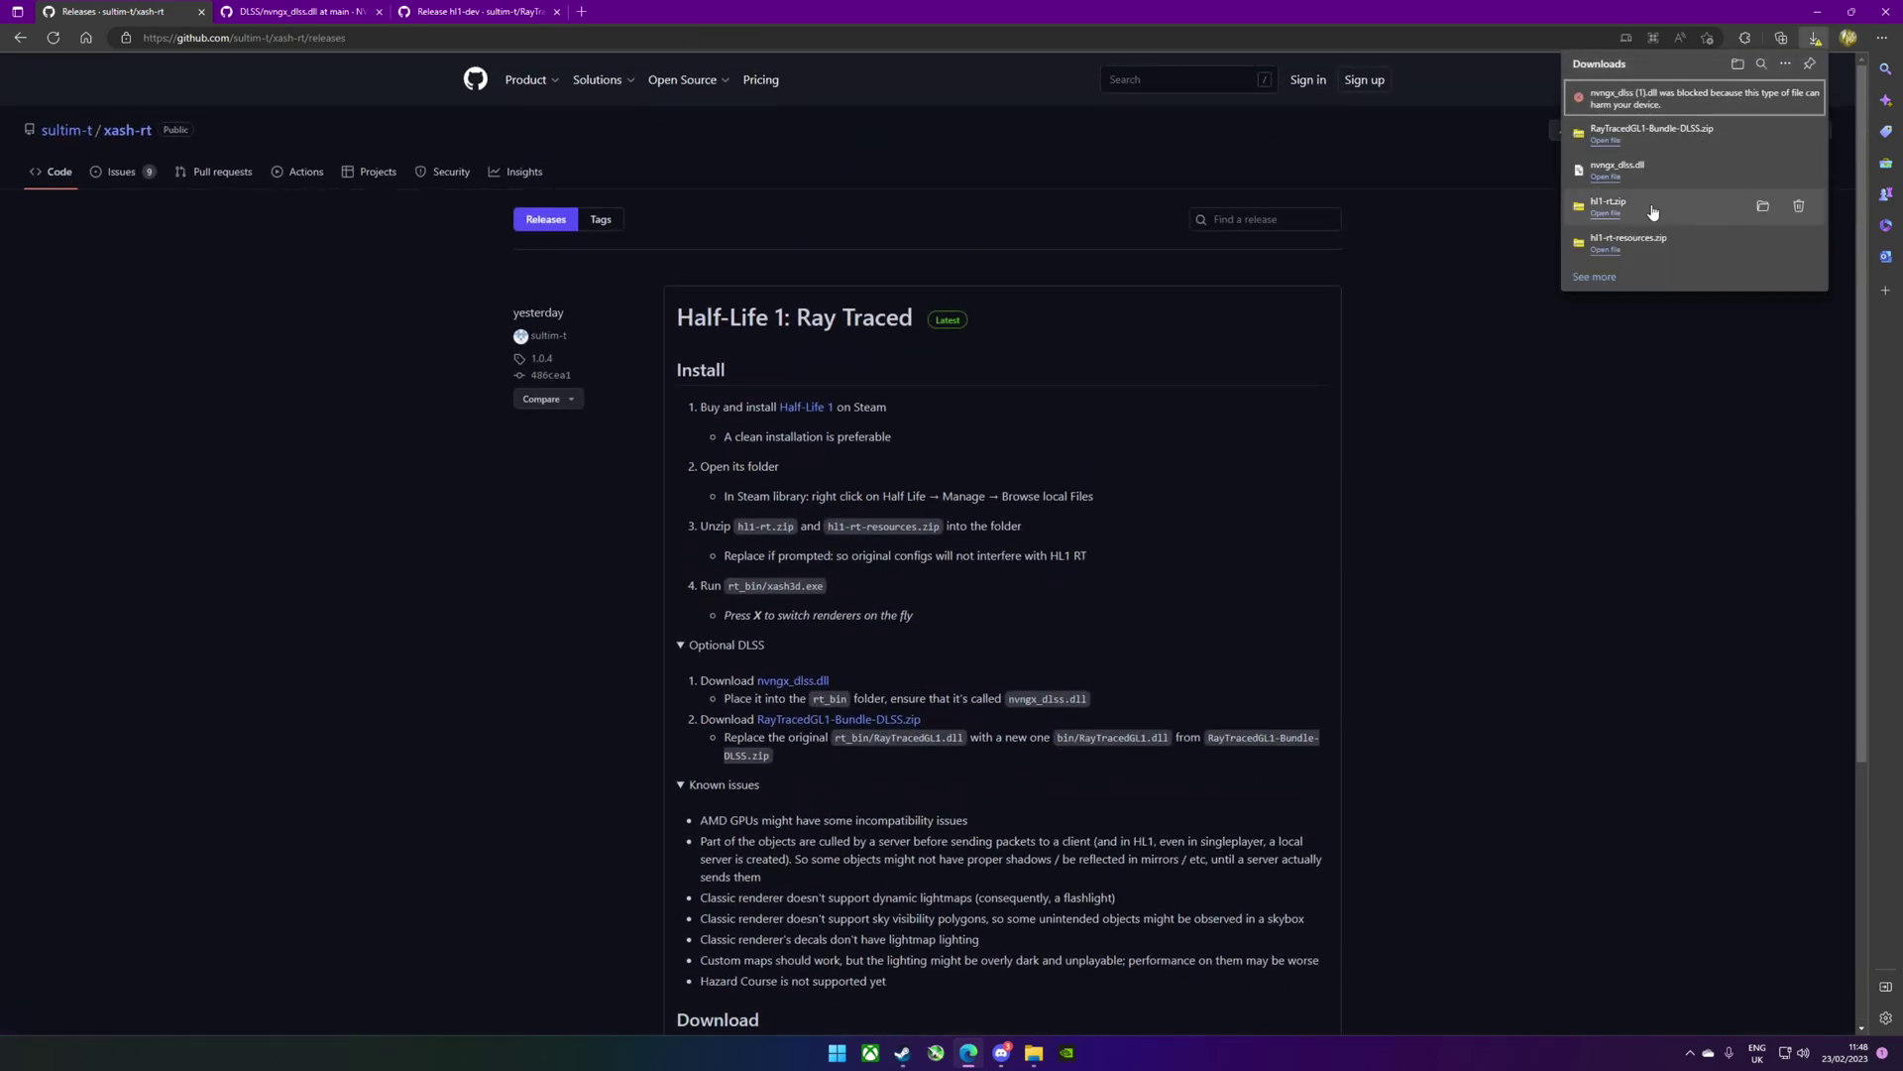
{"action": "left_click", "coordinate": [1033, 1054]}
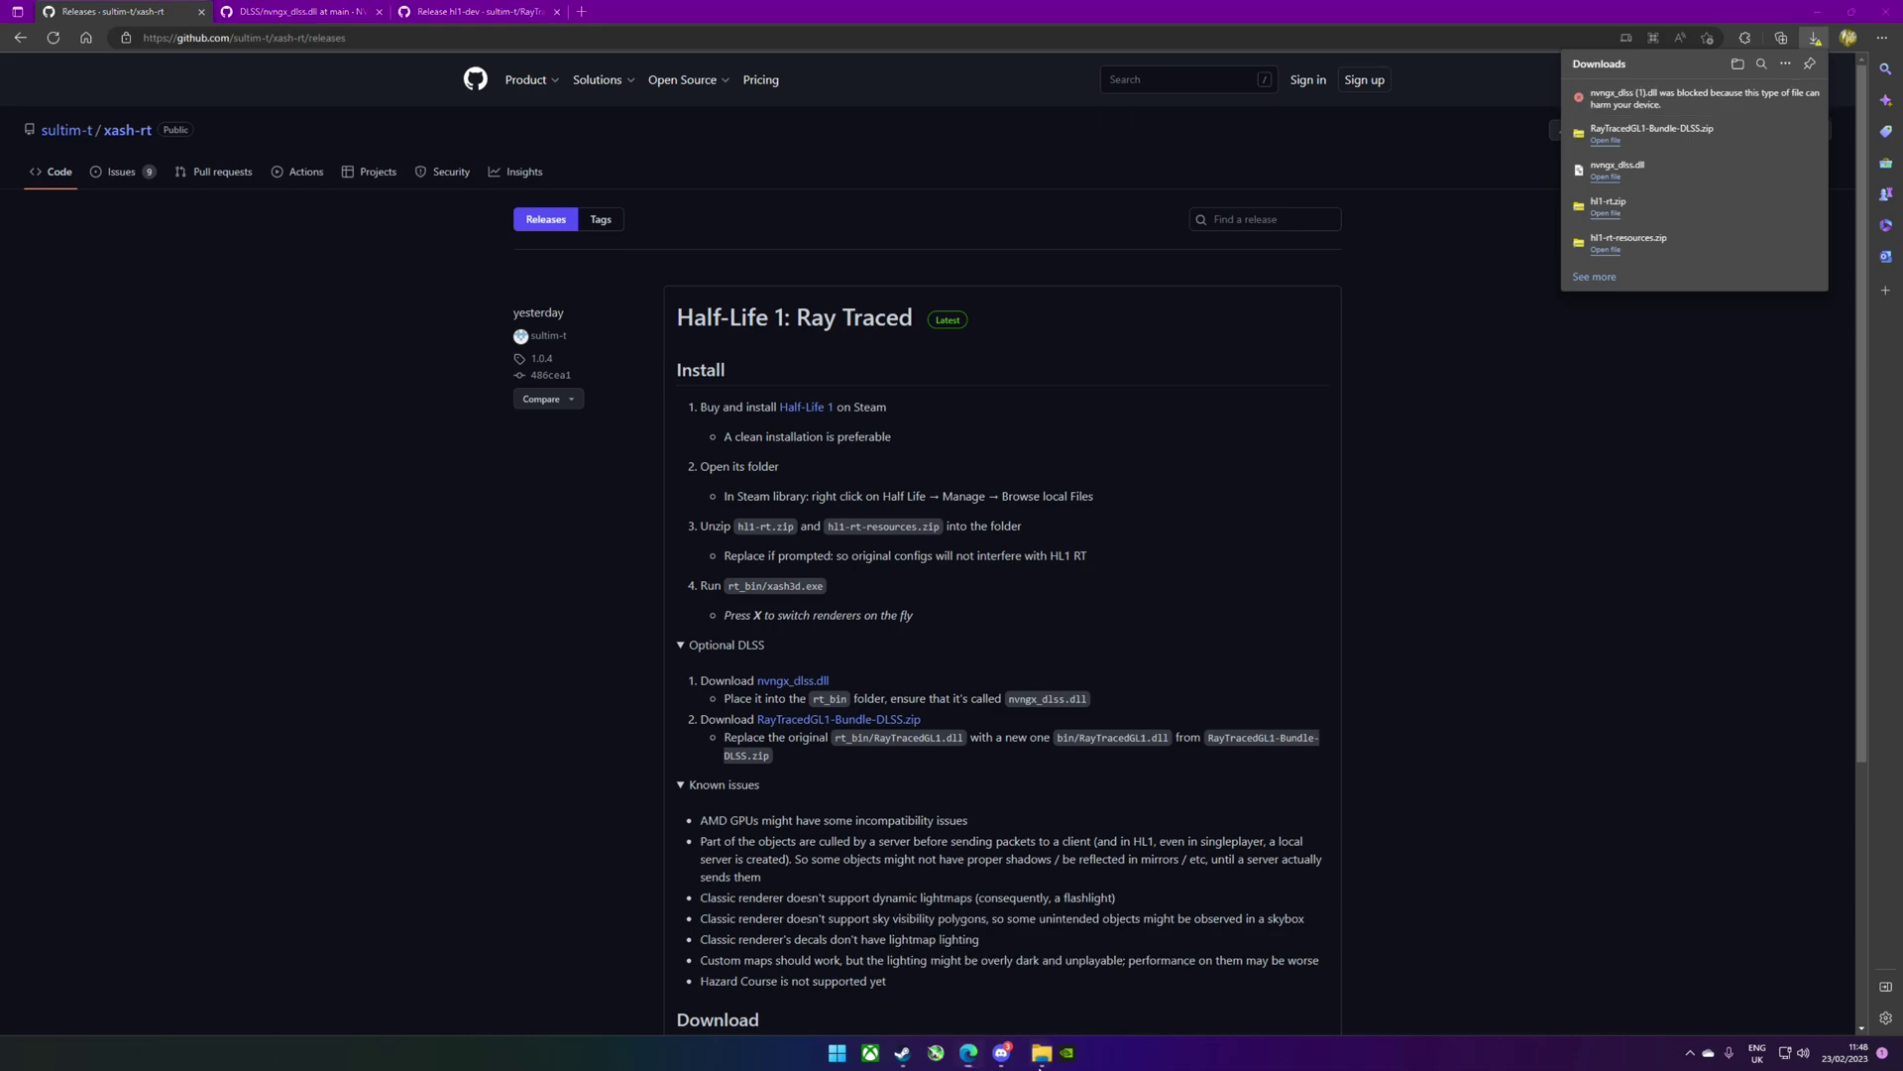
Extract hl1-rt.zip's rt, rt_bin and valve folders into the Half-Life folder, replacing existing files.
{"action": "left_click", "coordinate": [1033, 1058]}
{"action": "left_click", "coordinate": [712, 245]}
{"action": "key", "text": "ctrl+c"}
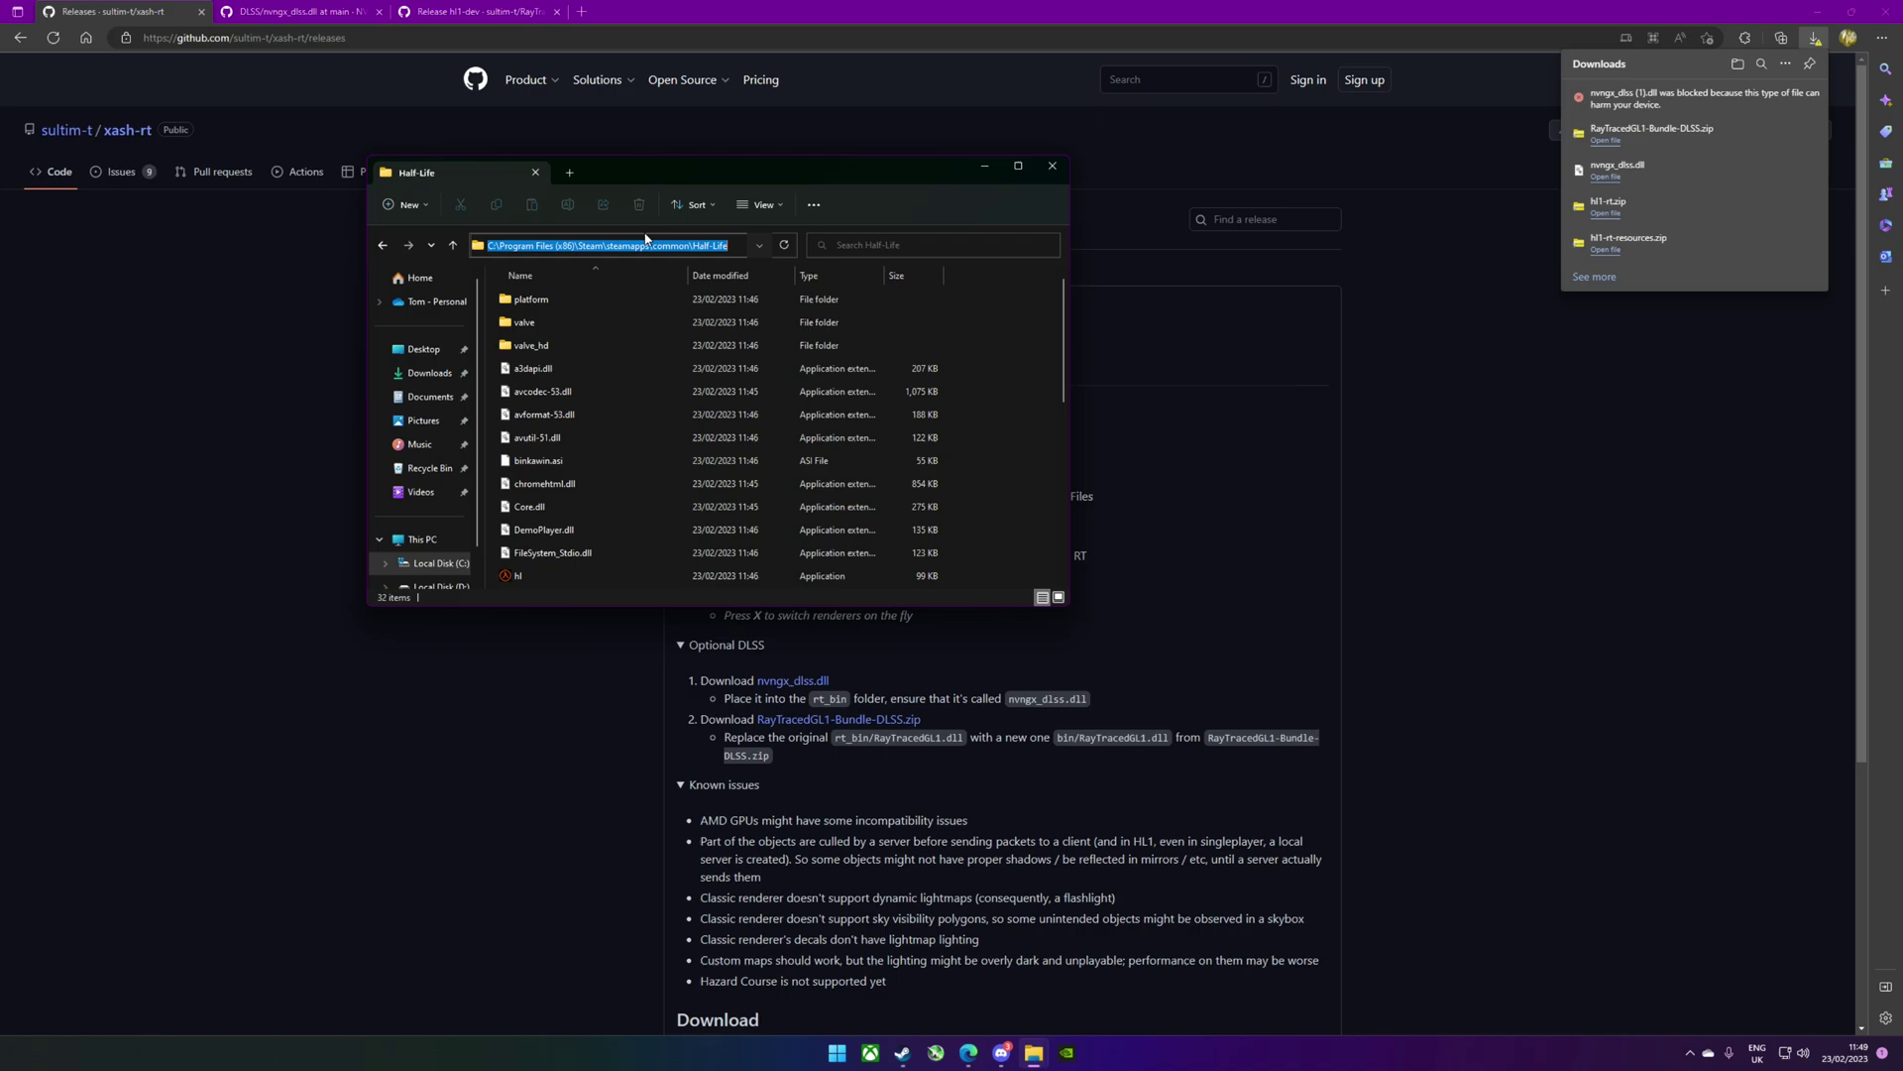
{"action": "left_click", "coordinate": [1655, 206]}
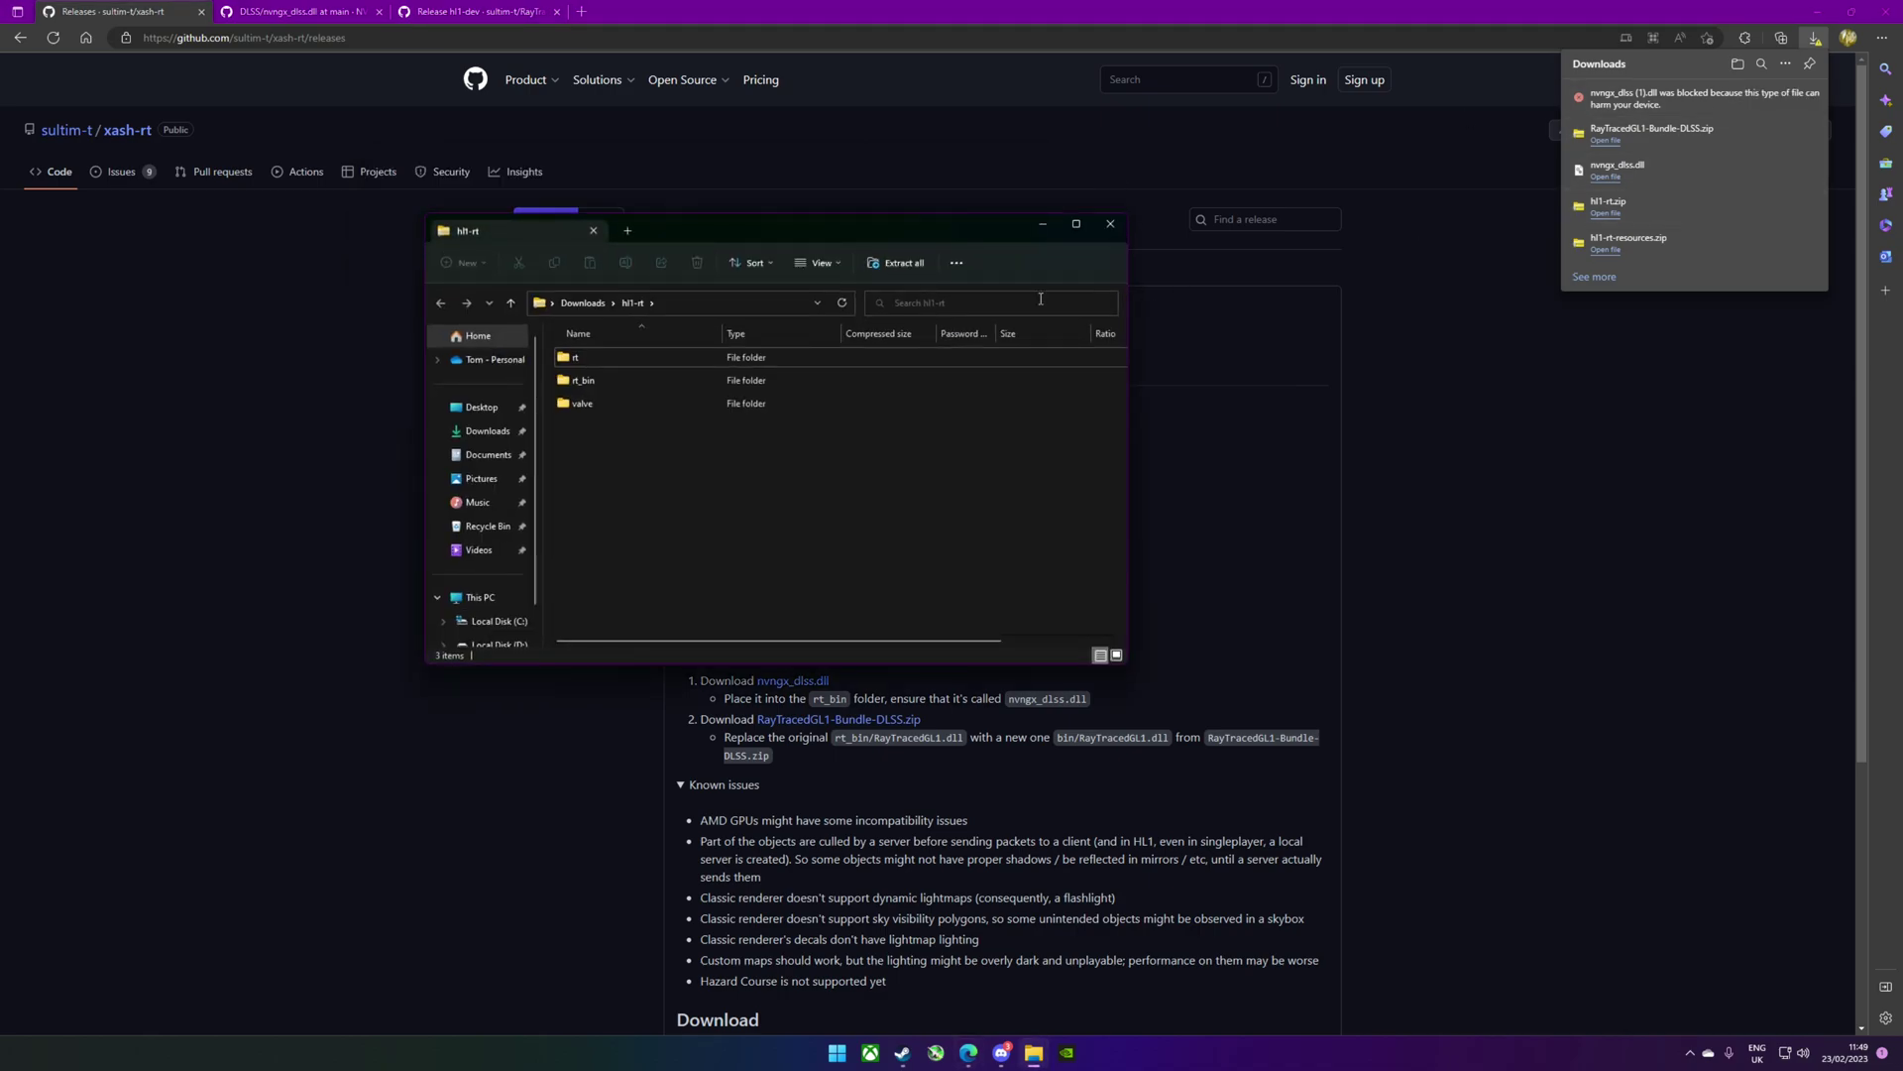
{"action": "left_click_drag", "start_coordinate": [746, 510], "coordinate": [662, 342]}
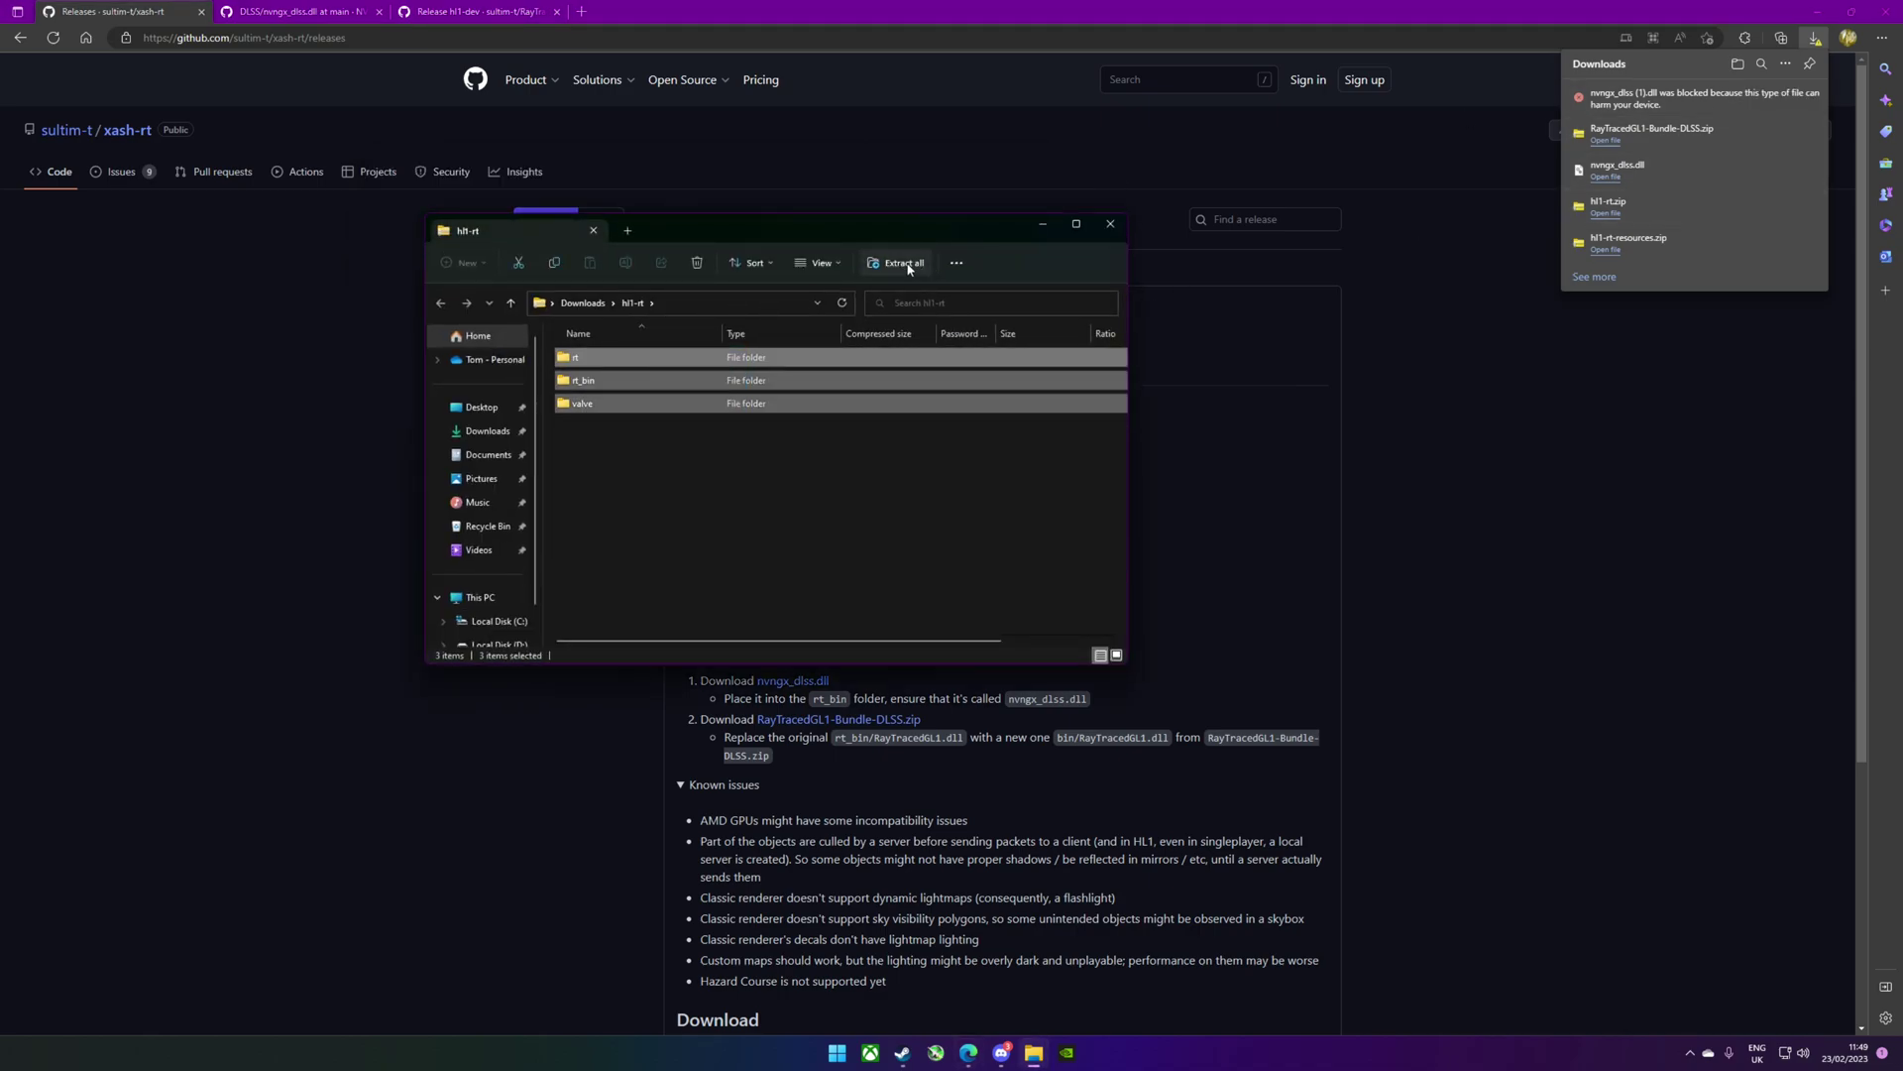
{"action": "left_click", "coordinate": [909, 266]}
{"action": "key", "text": "ctrl+v"}
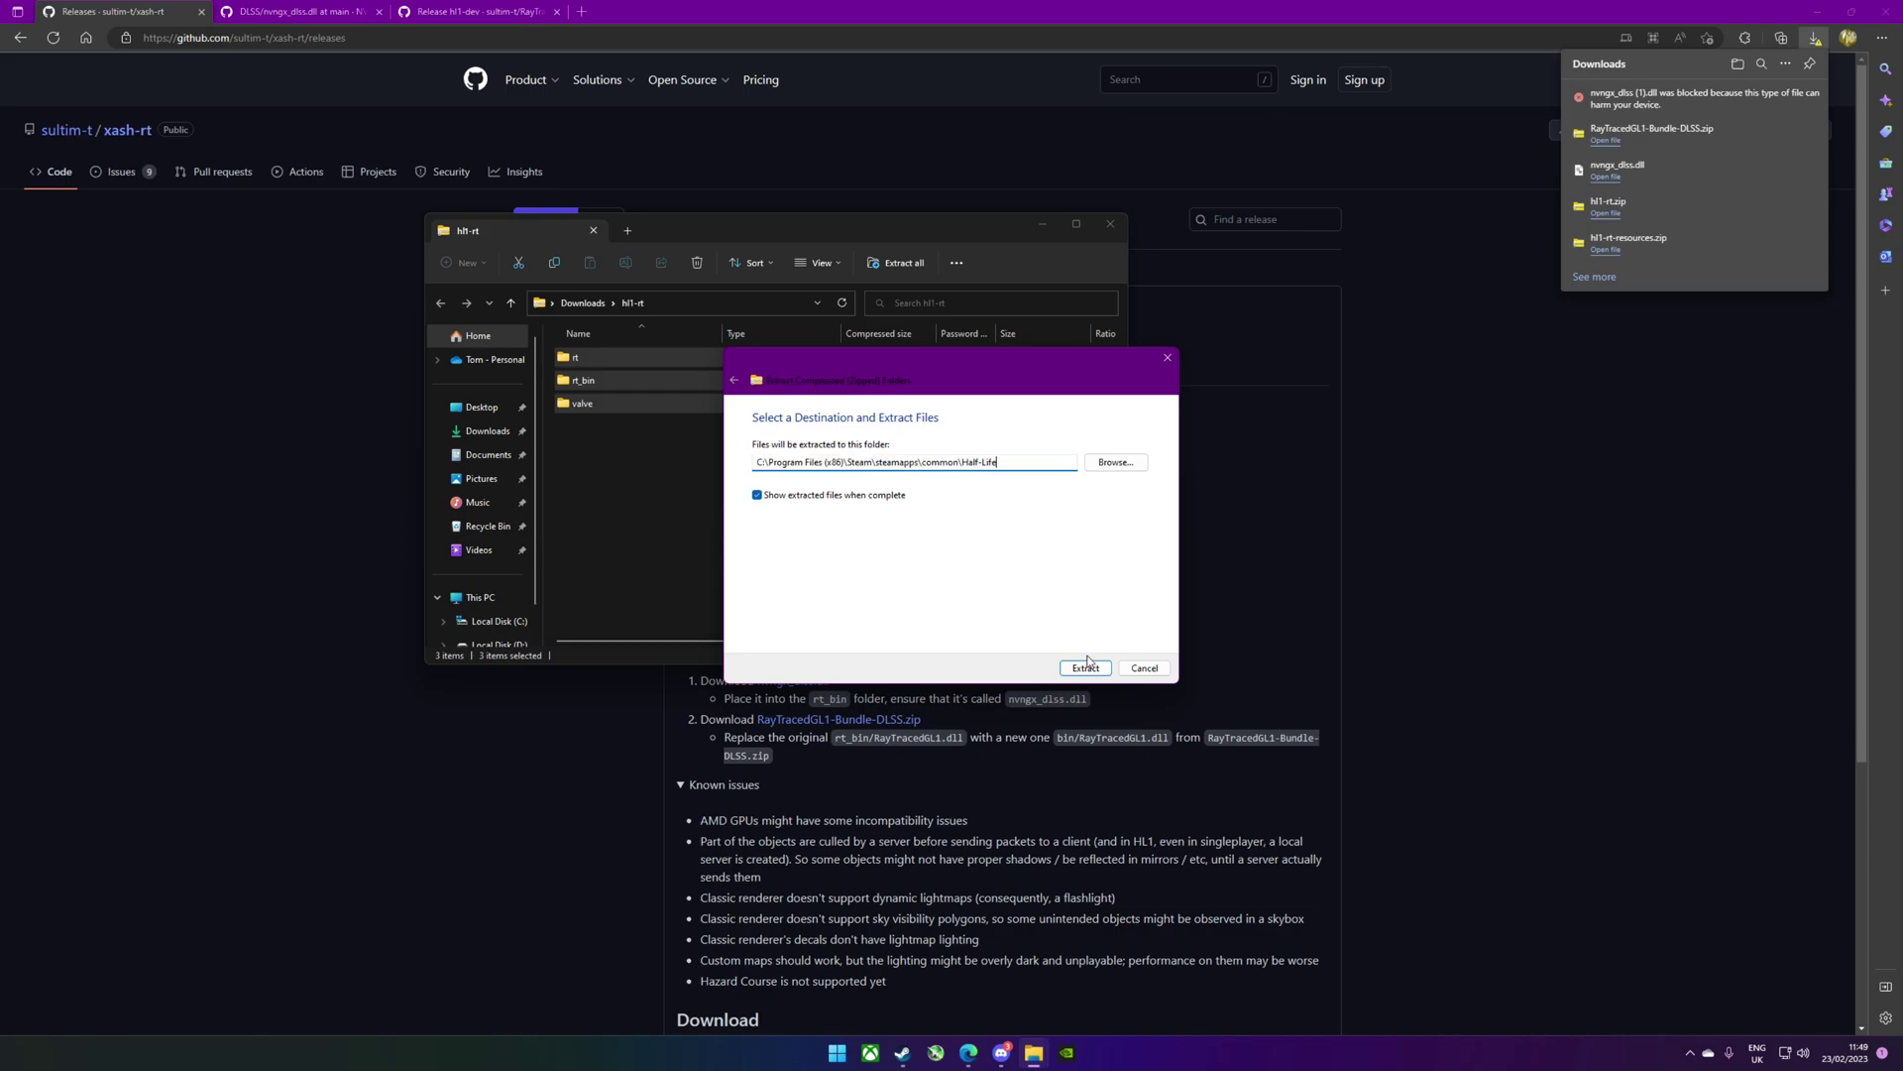
{"action": "left_click", "coordinate": [1091, 670]}
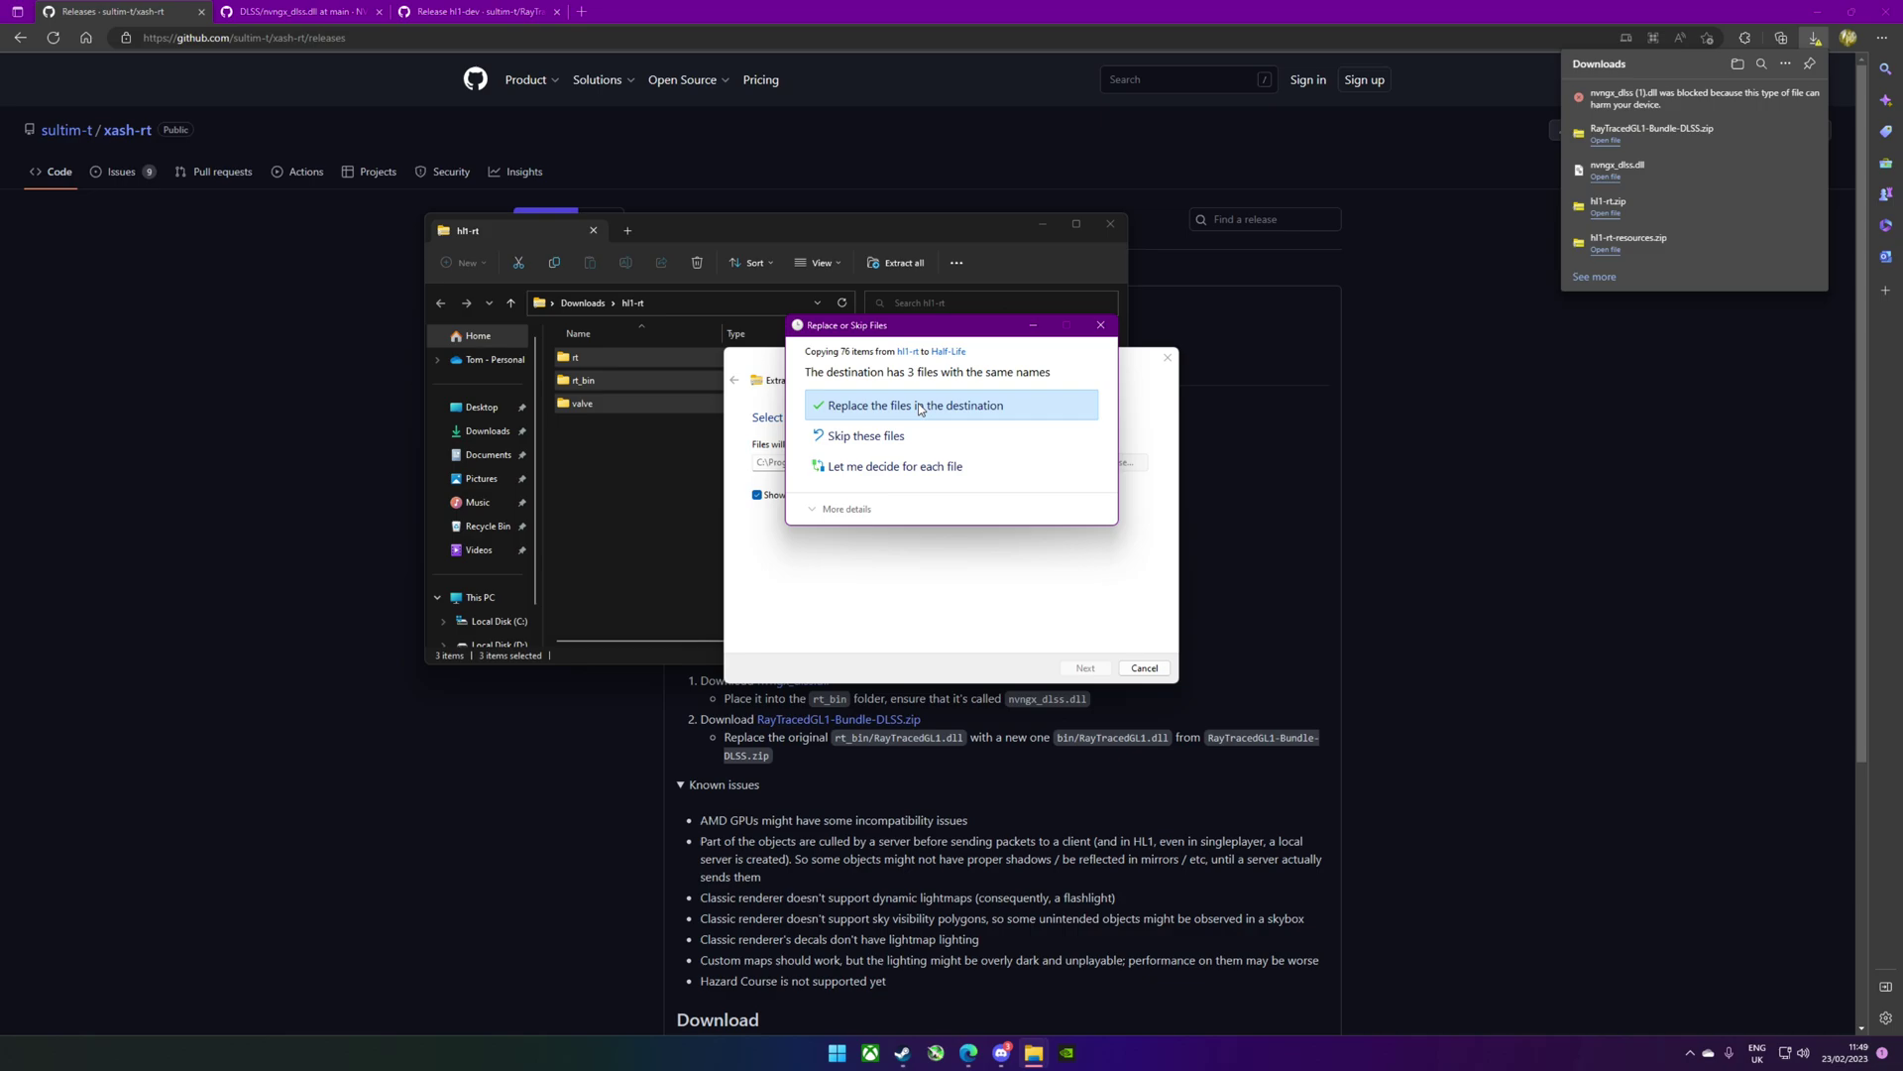
{"action": "left_click", "coordinate": [924, 407]}
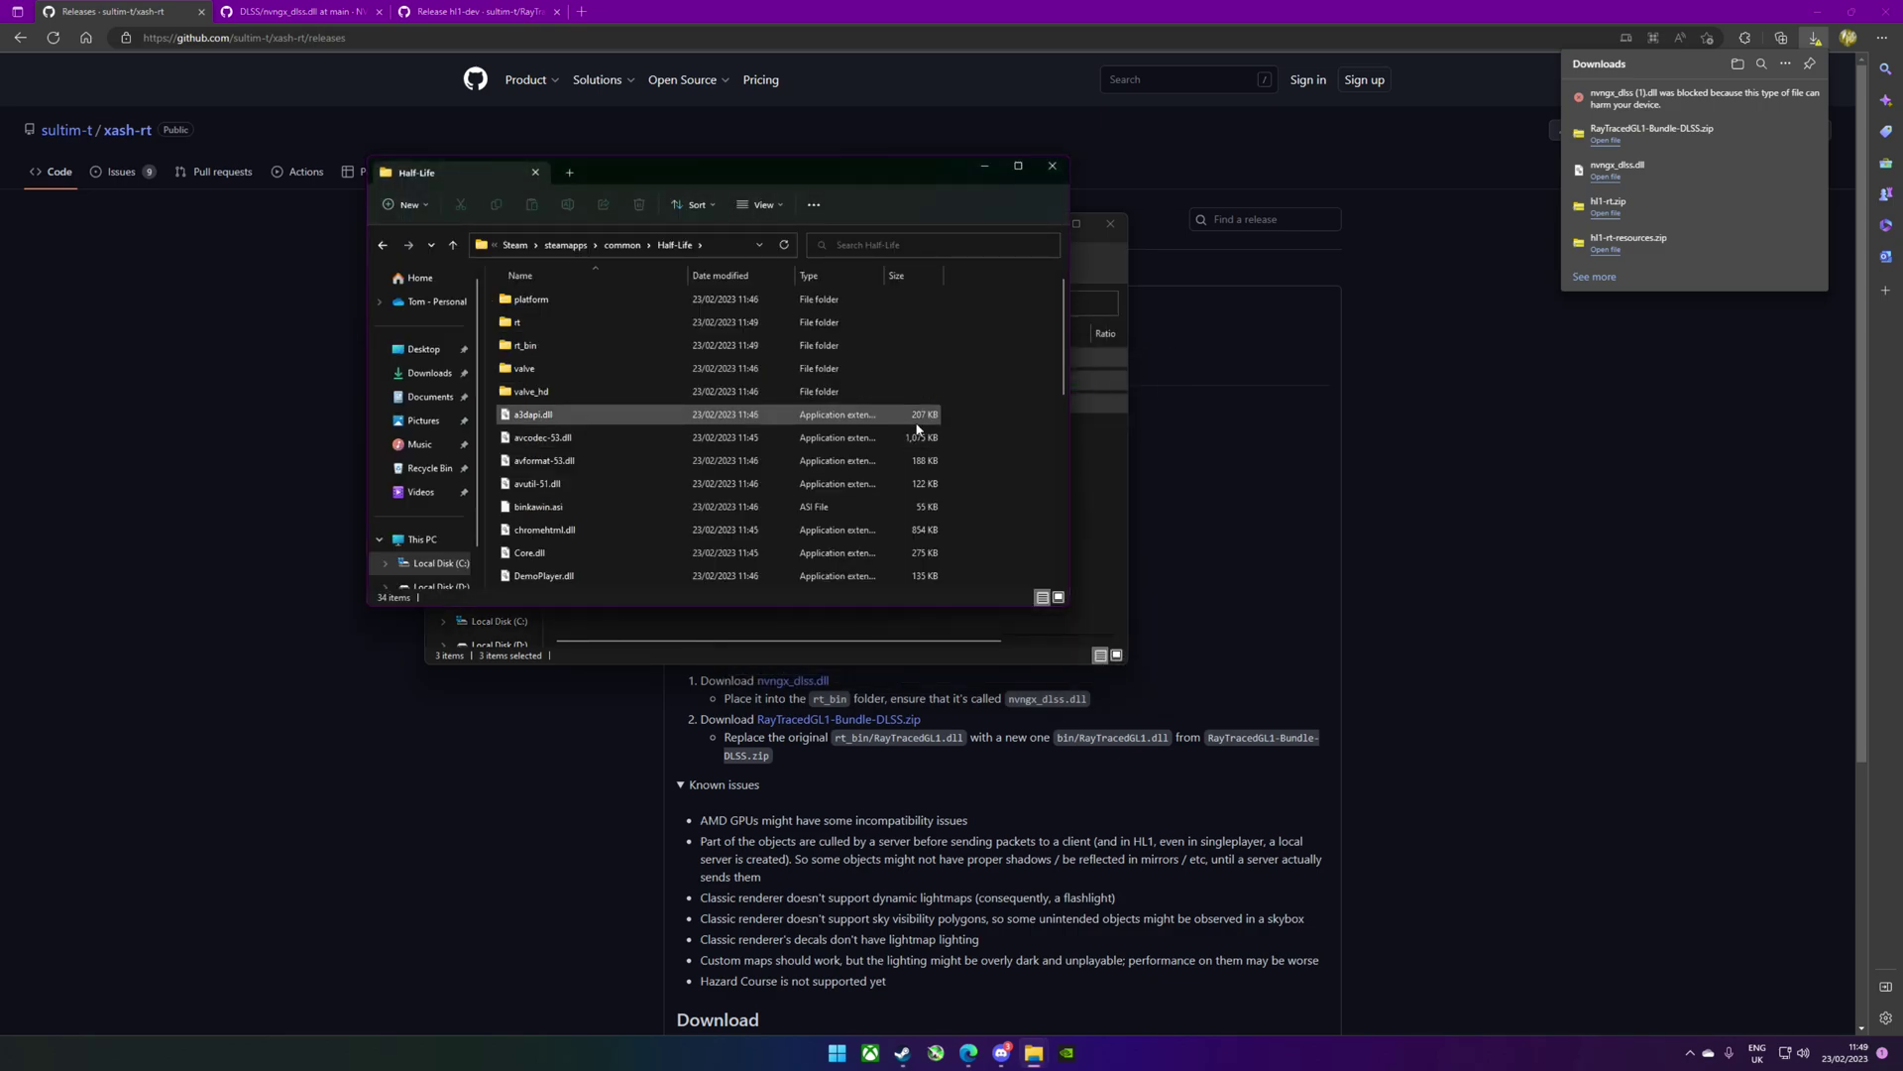
Extract the rt folder from hl1-rt-resources.zip into the Steam Half-Life folder.
{"action": "left_click", "coordinate": [1646, 243]}
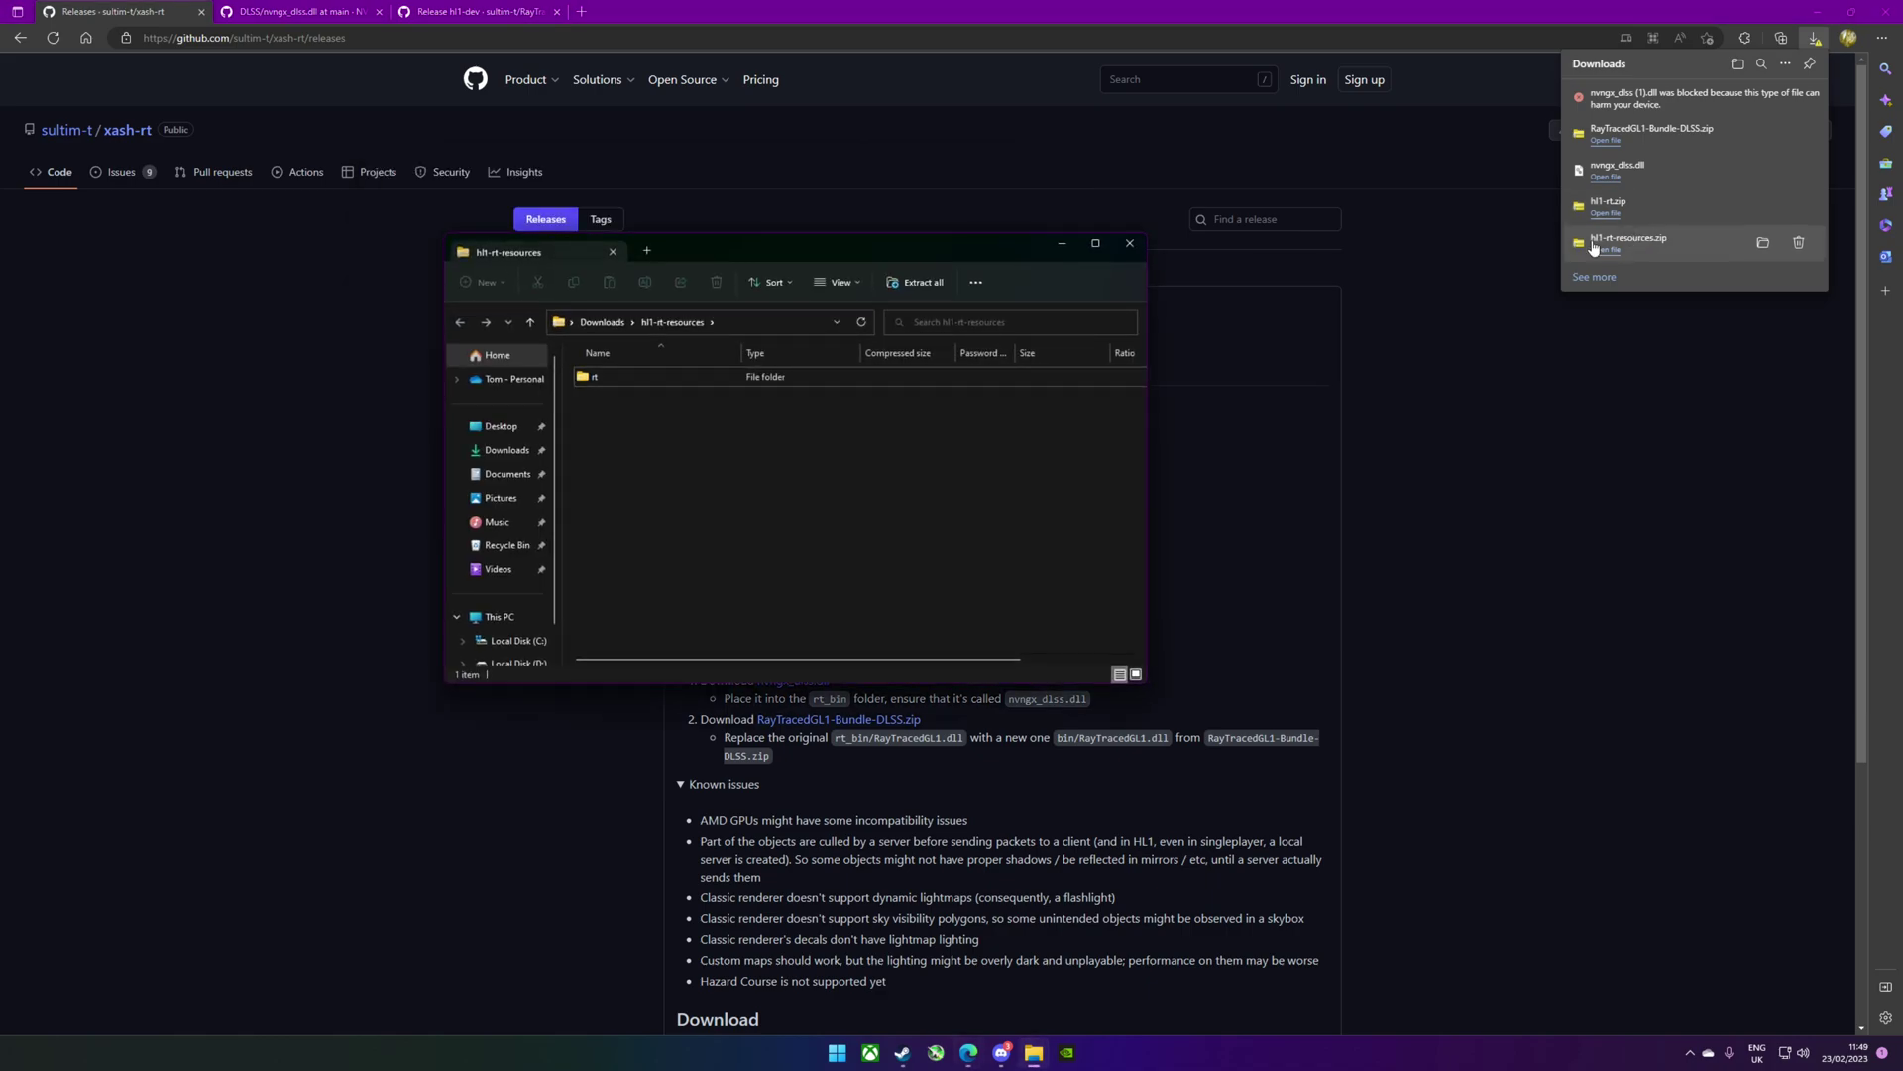
{"action": "left_click", "coordinate": [684, 378]}
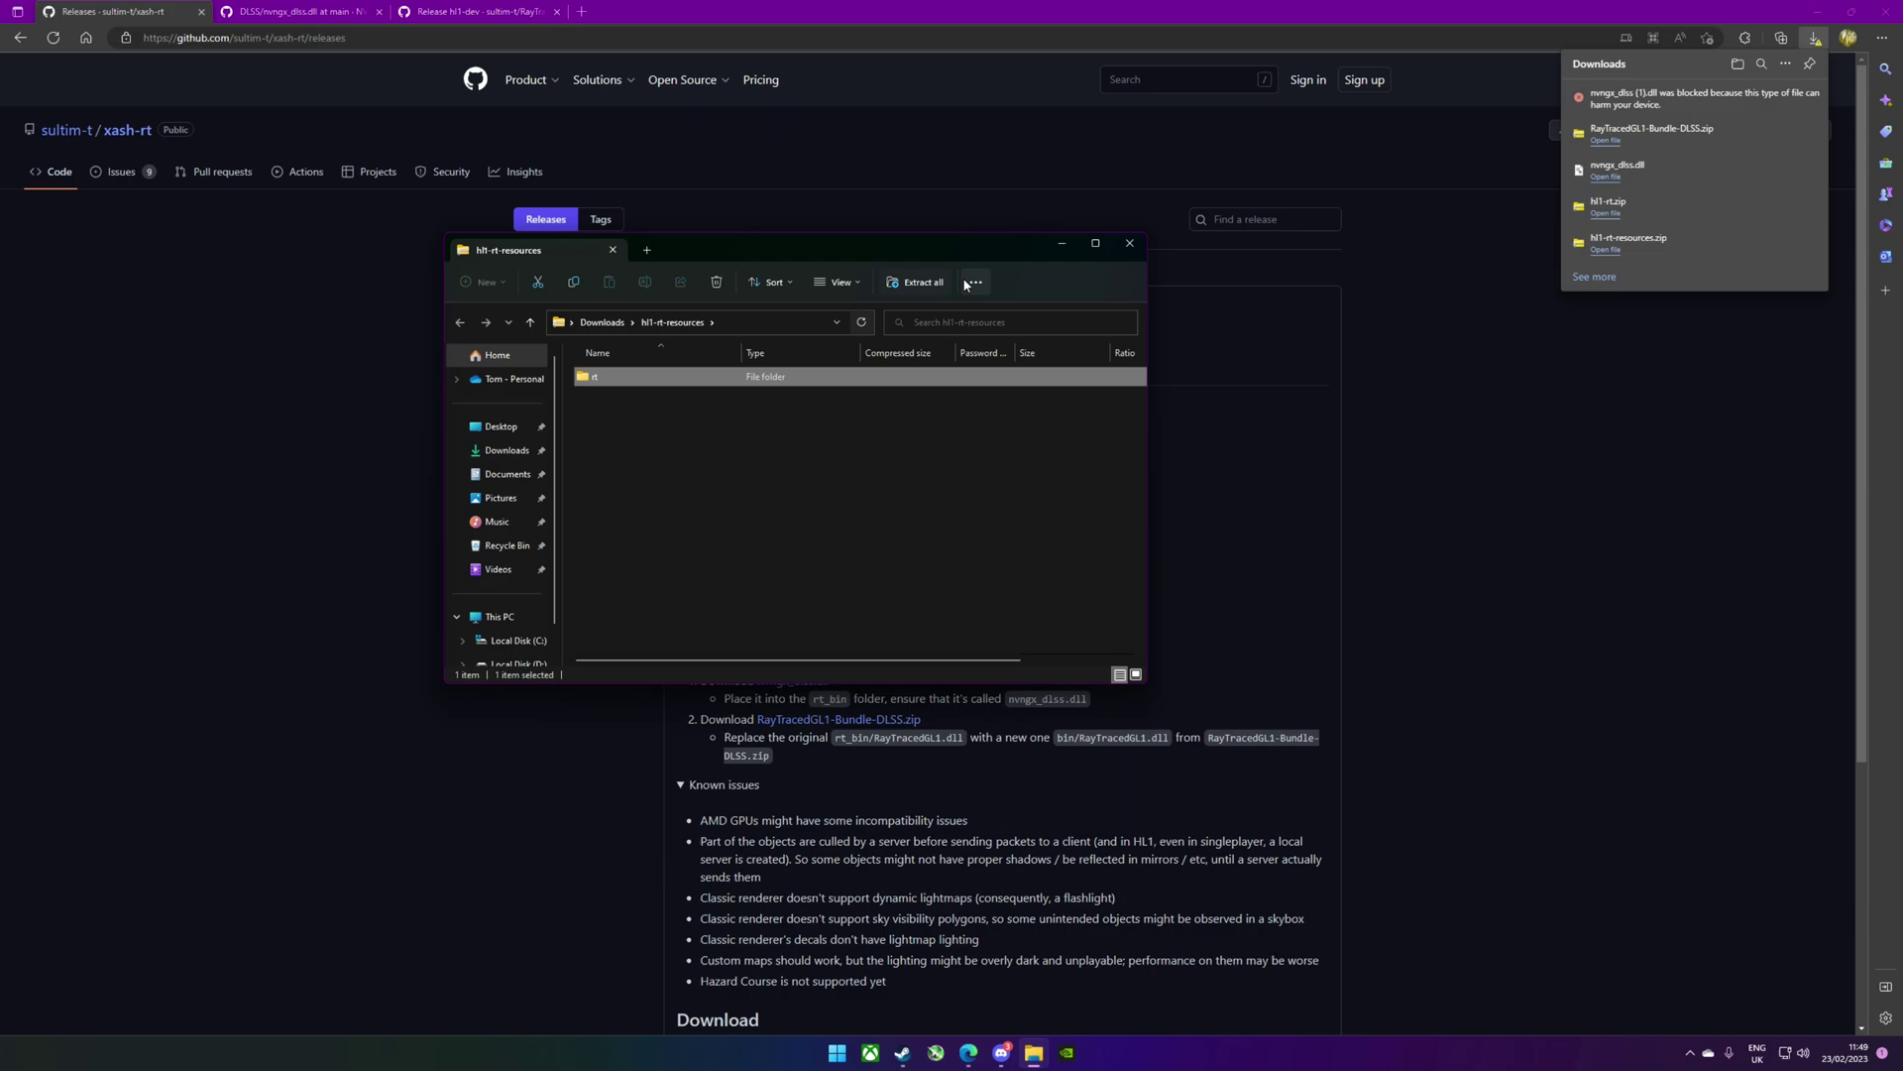
{"action": "left_click", "coordinate": [950, 283]}
{"action": "type", "text": "C:\\Program Files (x86)\\Steam\\steamapps\\common\\Half-Life"}
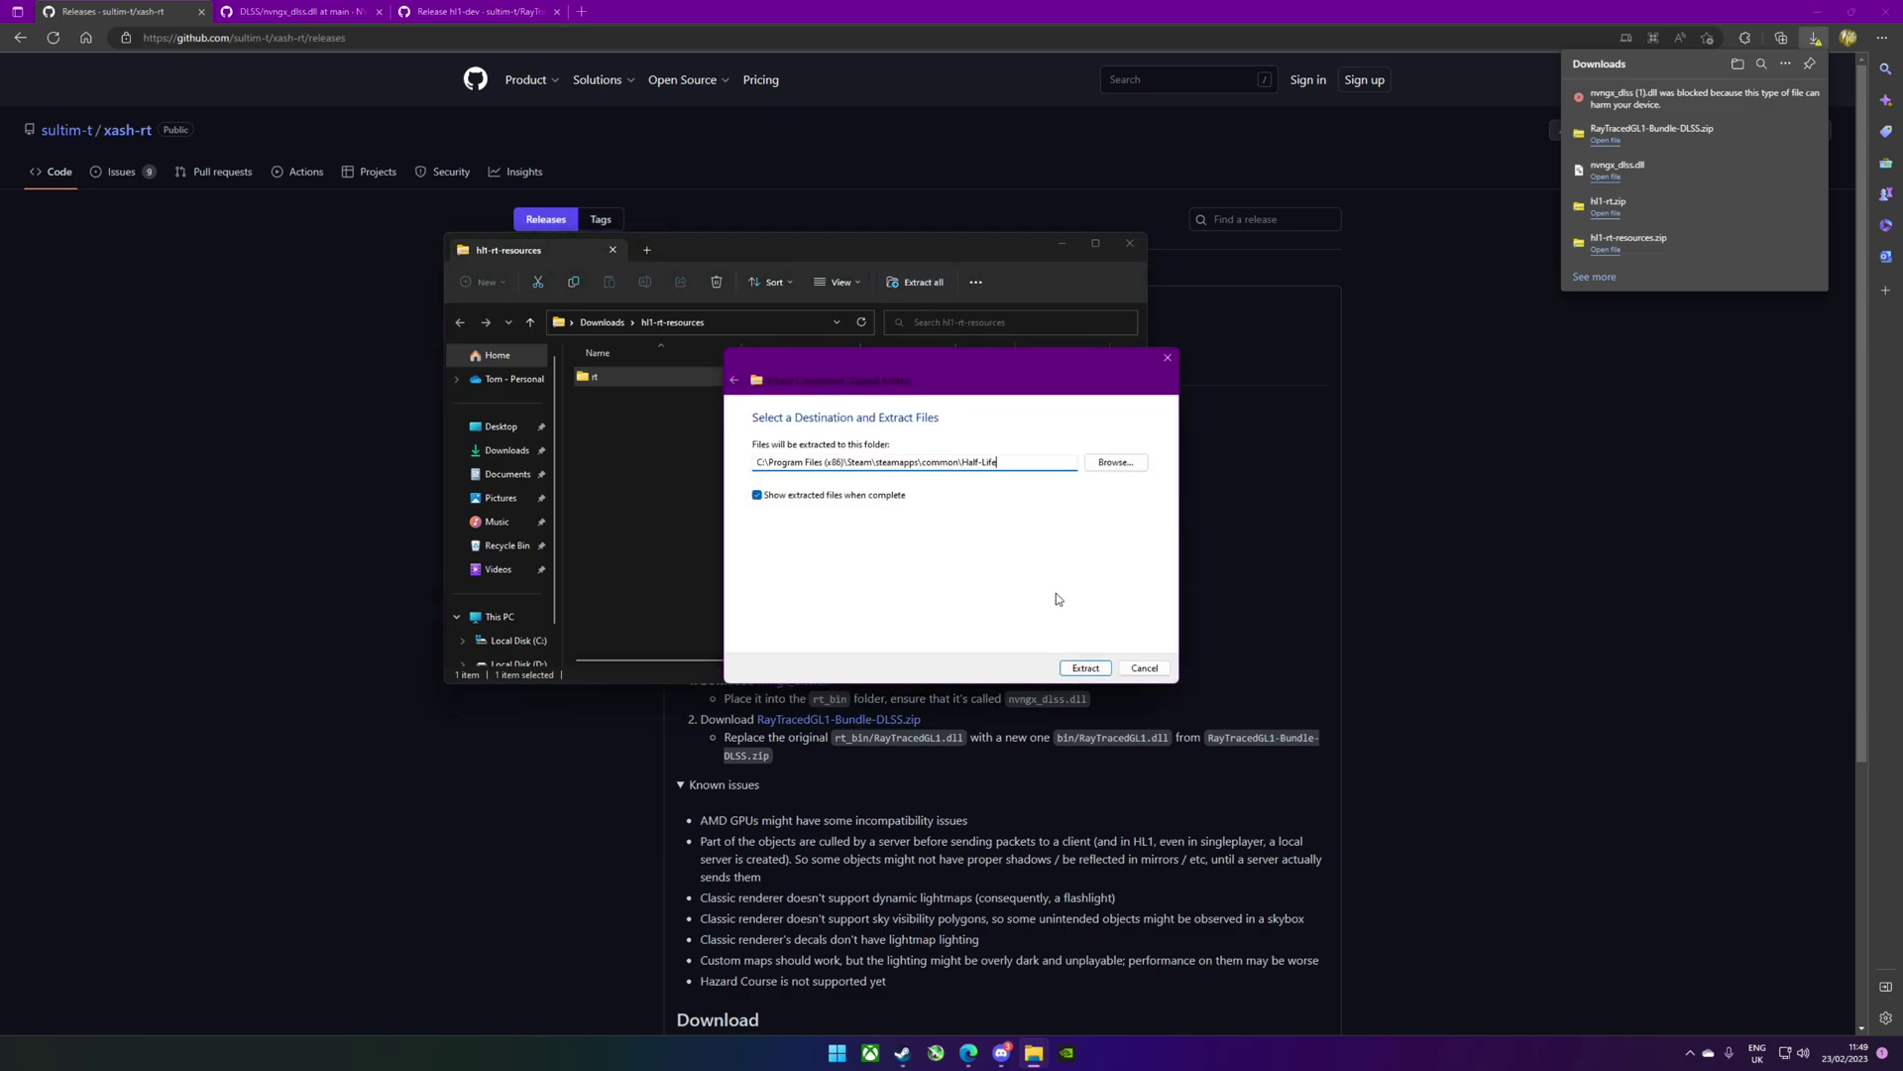
{"action": "left_click", "coordinate": [1090, 670]}
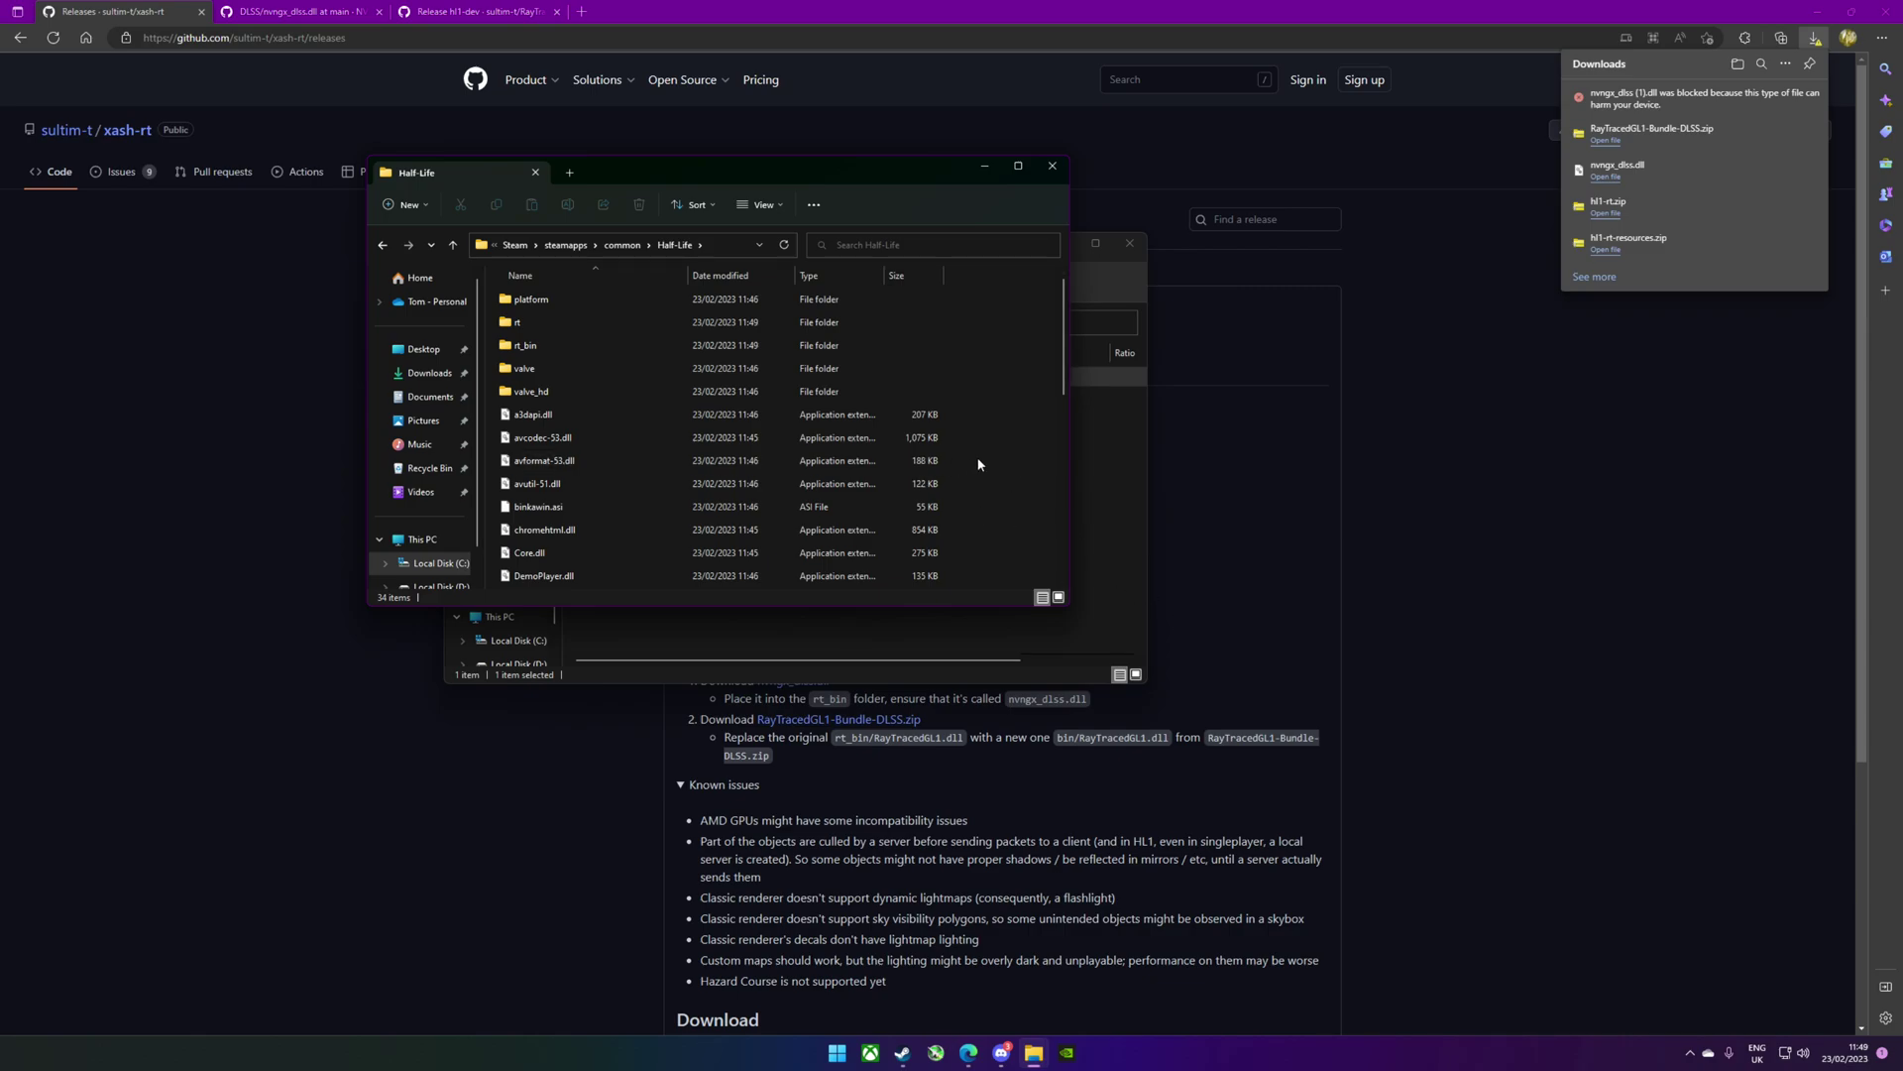
Review the release's optional DLSS steps, then check the new rt folder in Half-Life.
{"action": "left_click", "coordinate": [1226, 547]}
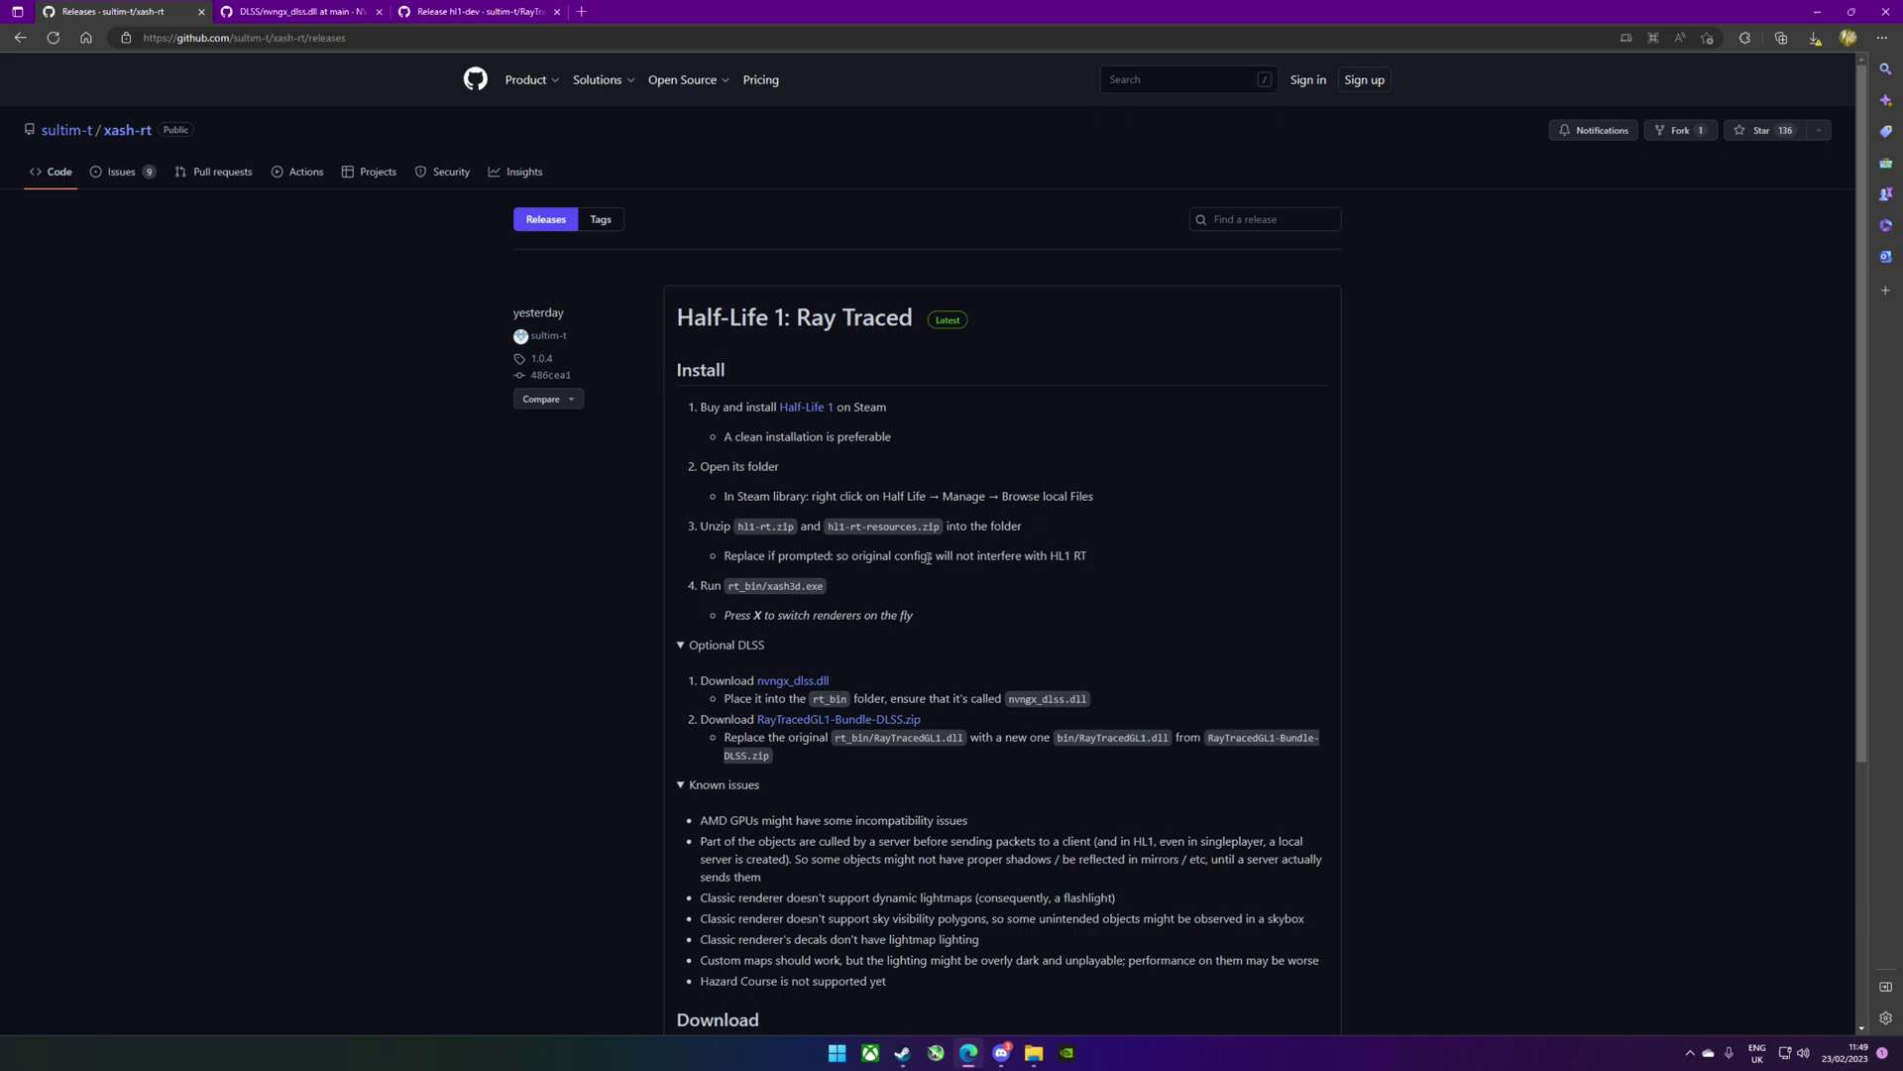
{"action": "scroll", "coordinate": [763, 434], "scroll_direction": "down", "scroll_amount": 2}
{"action": "mouse_move", "coordinate": [1034, 1053]}
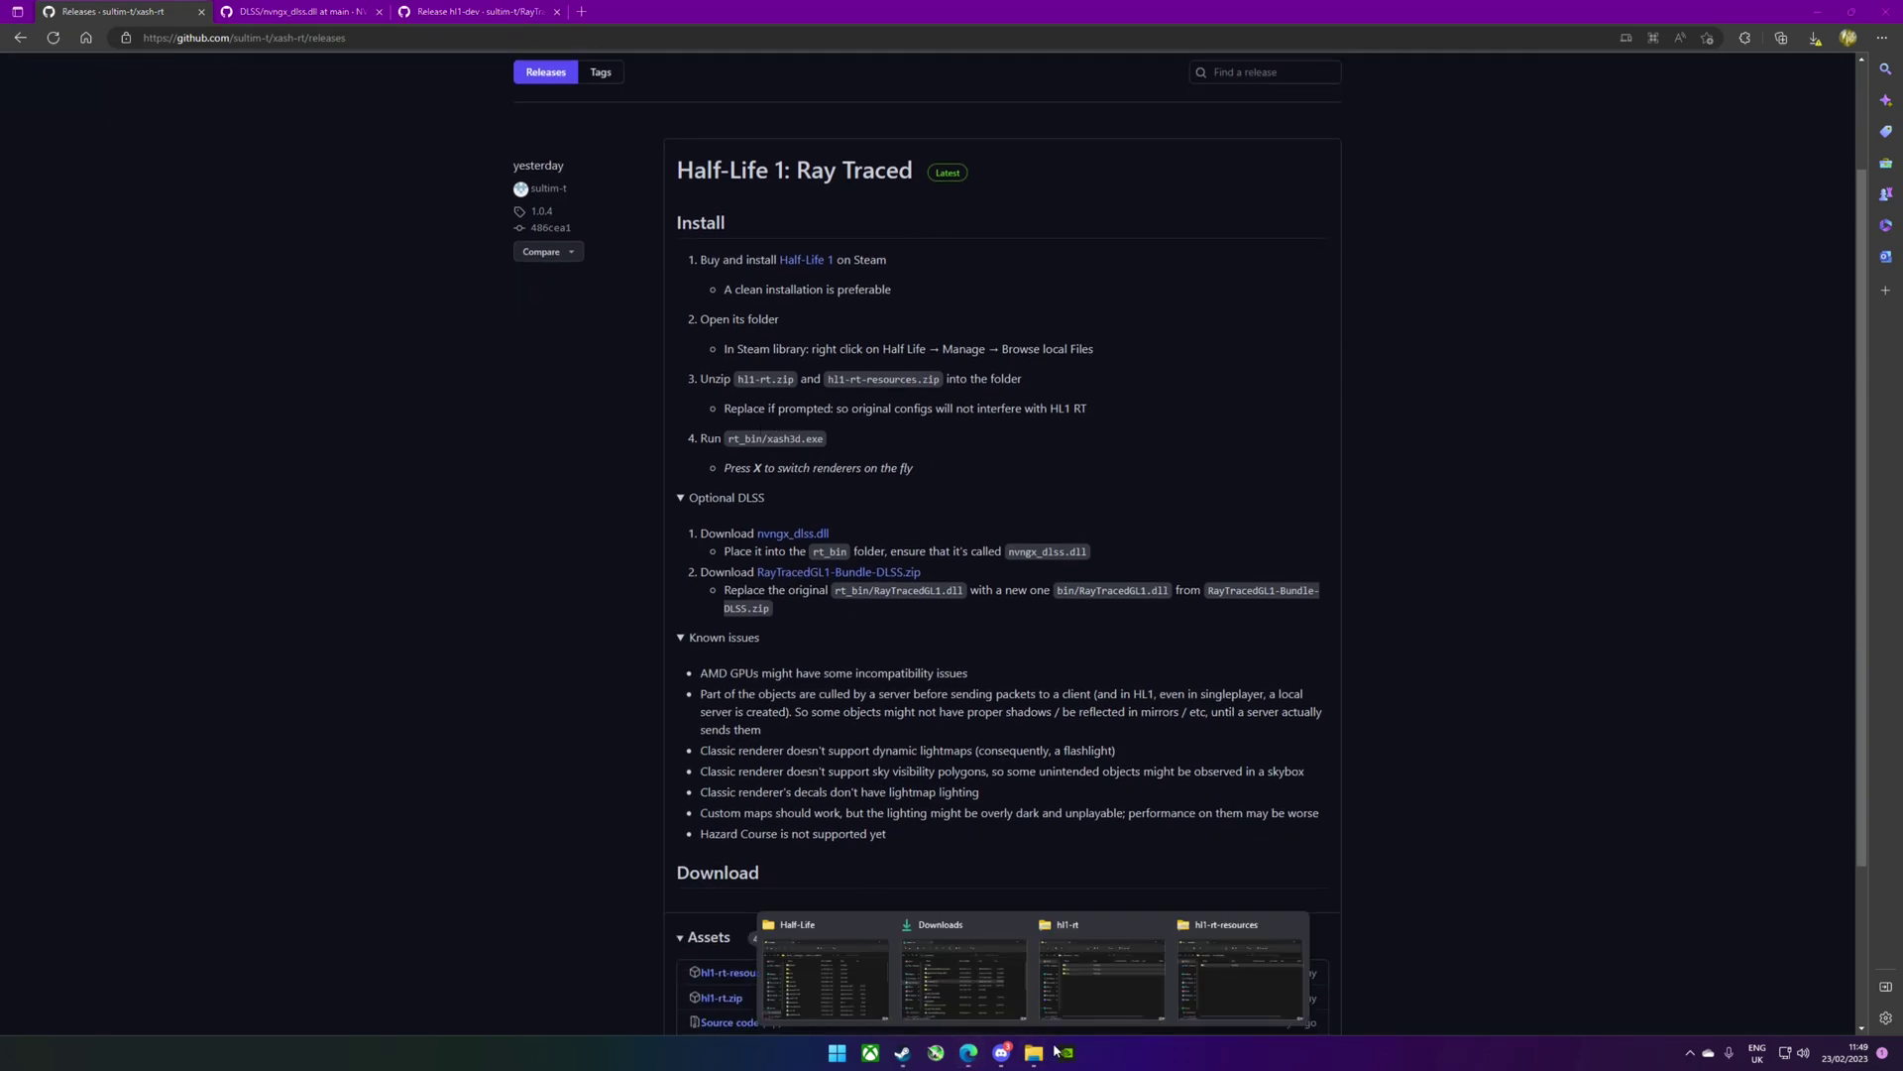
{"action": "mouse_move", "coordinate": [1113, 987]}
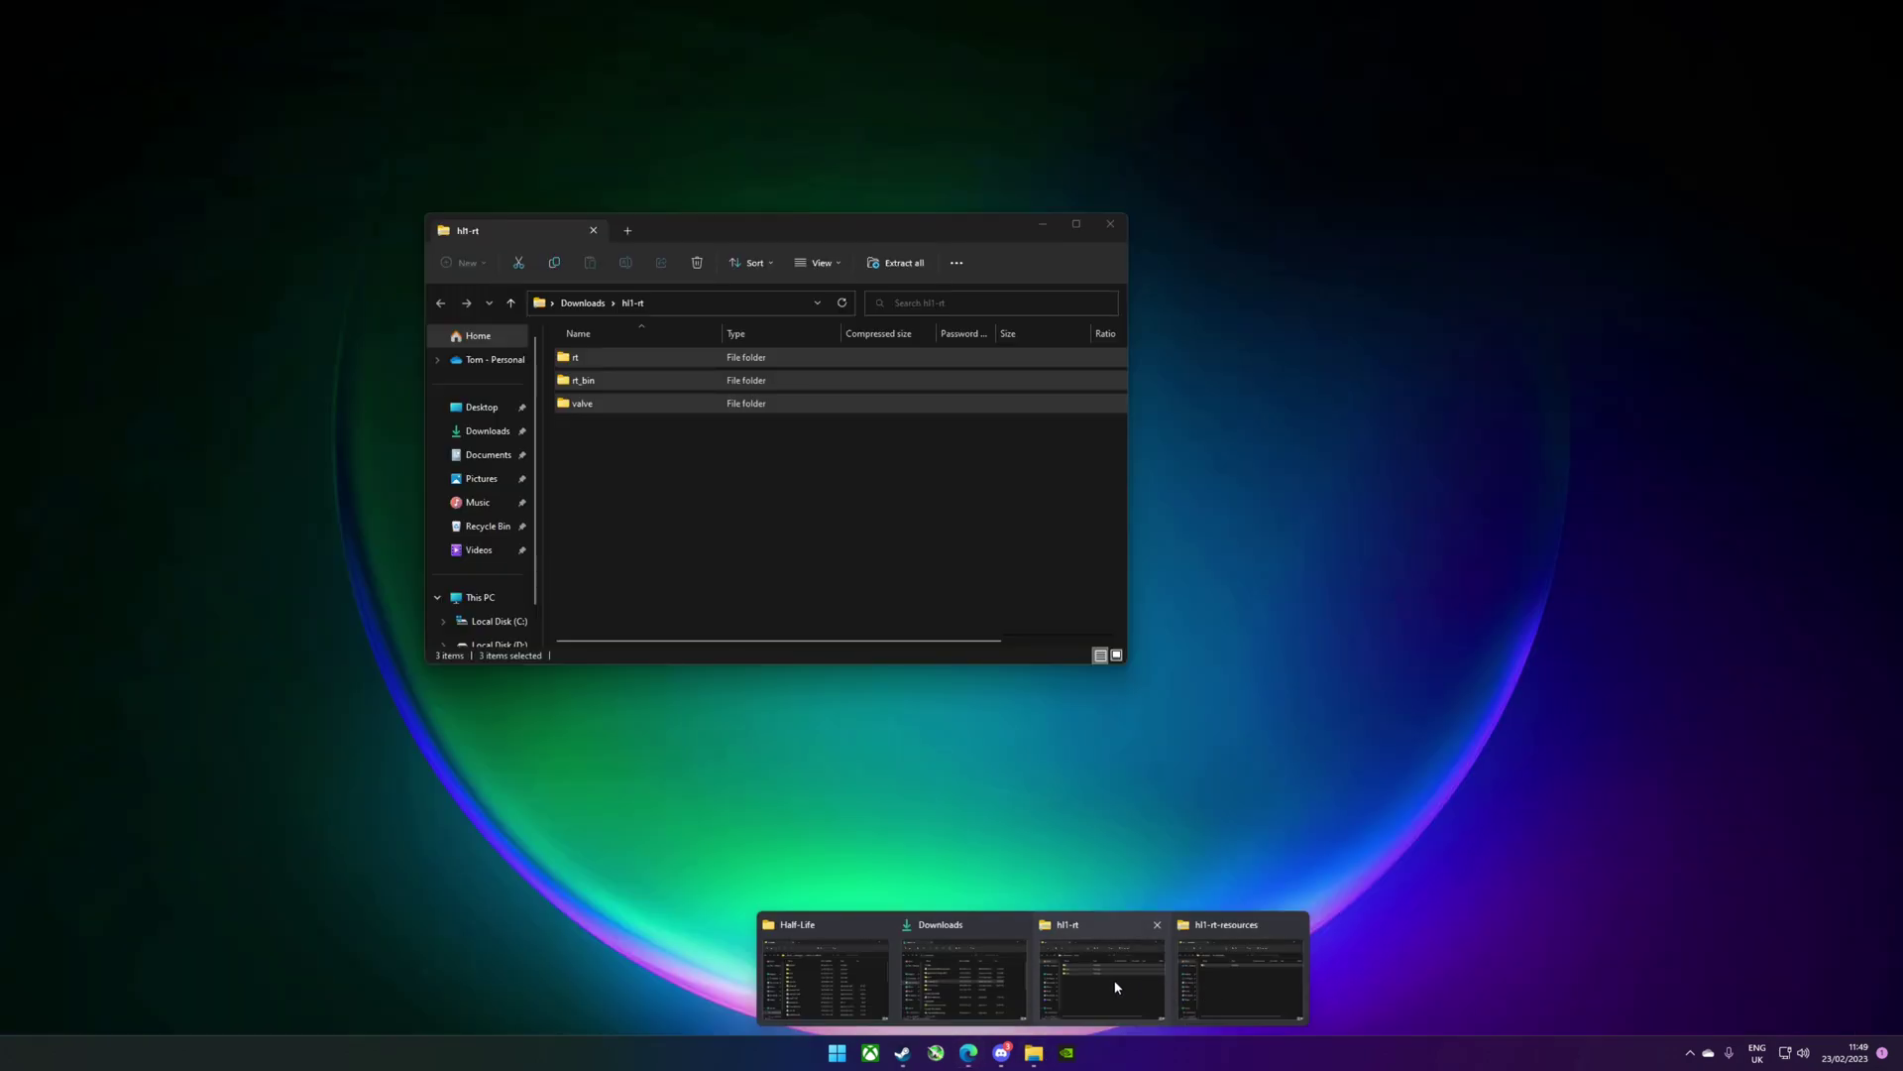
{"action": "left_click", "coordinate": [825, 976]}
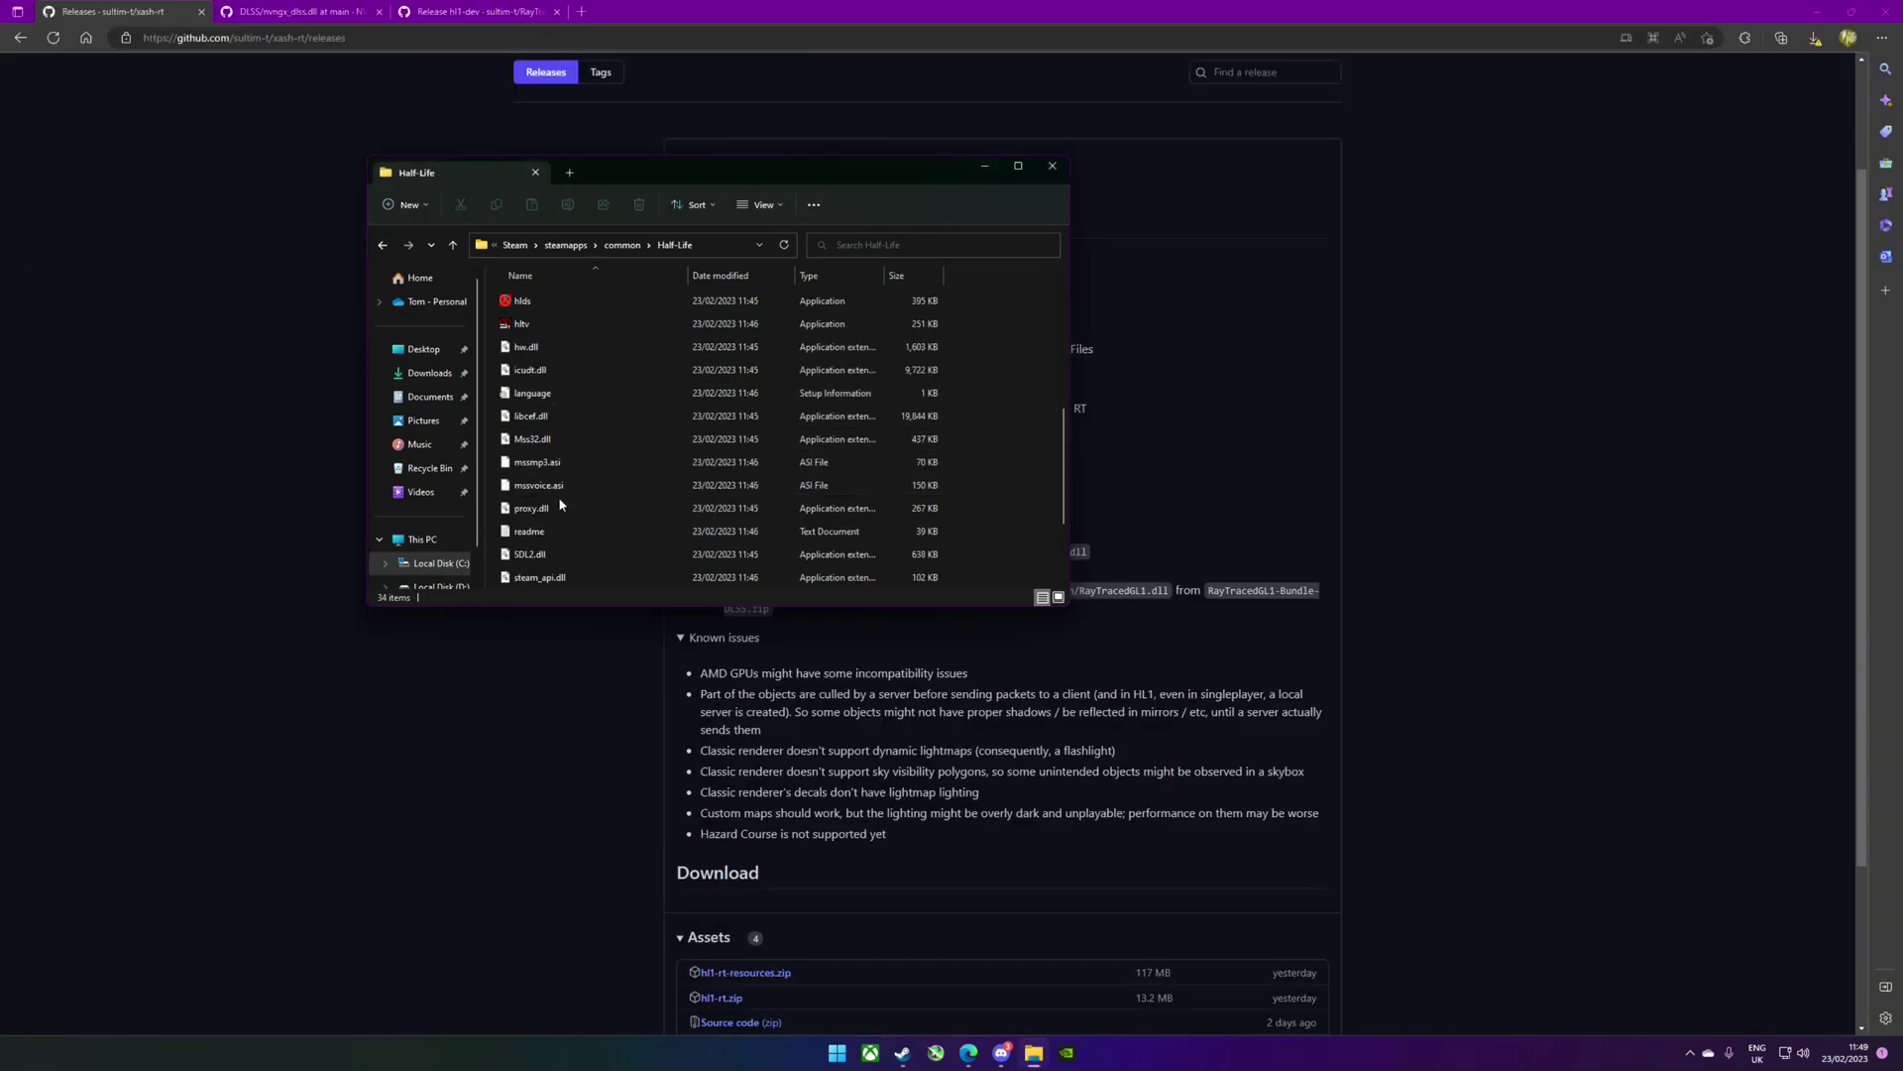
{"action": "scroll", "coordinate": [560, 505], "scroll_direction": "up", "scroll_amount": 5}
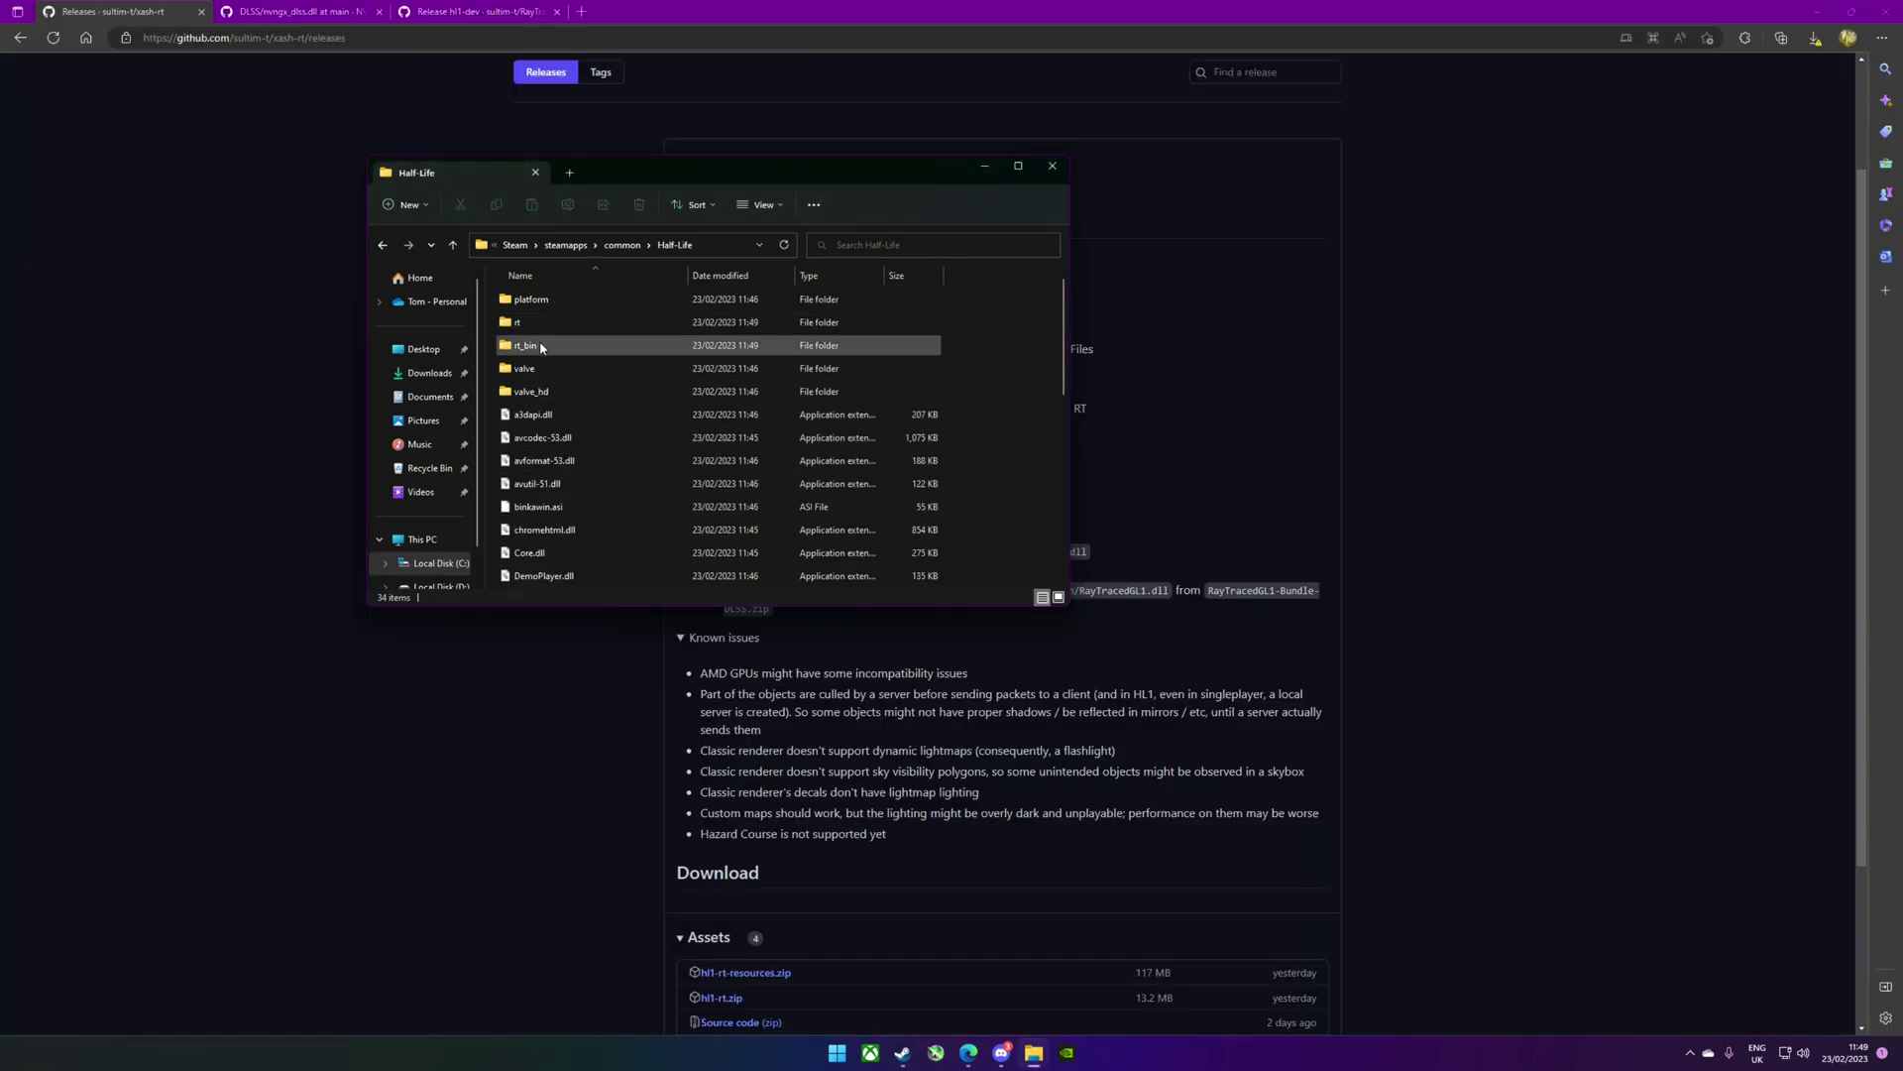
{"action": "double_click", "coordinate": [550, 324]}
{"action": "key", "text": "alt+Left"}
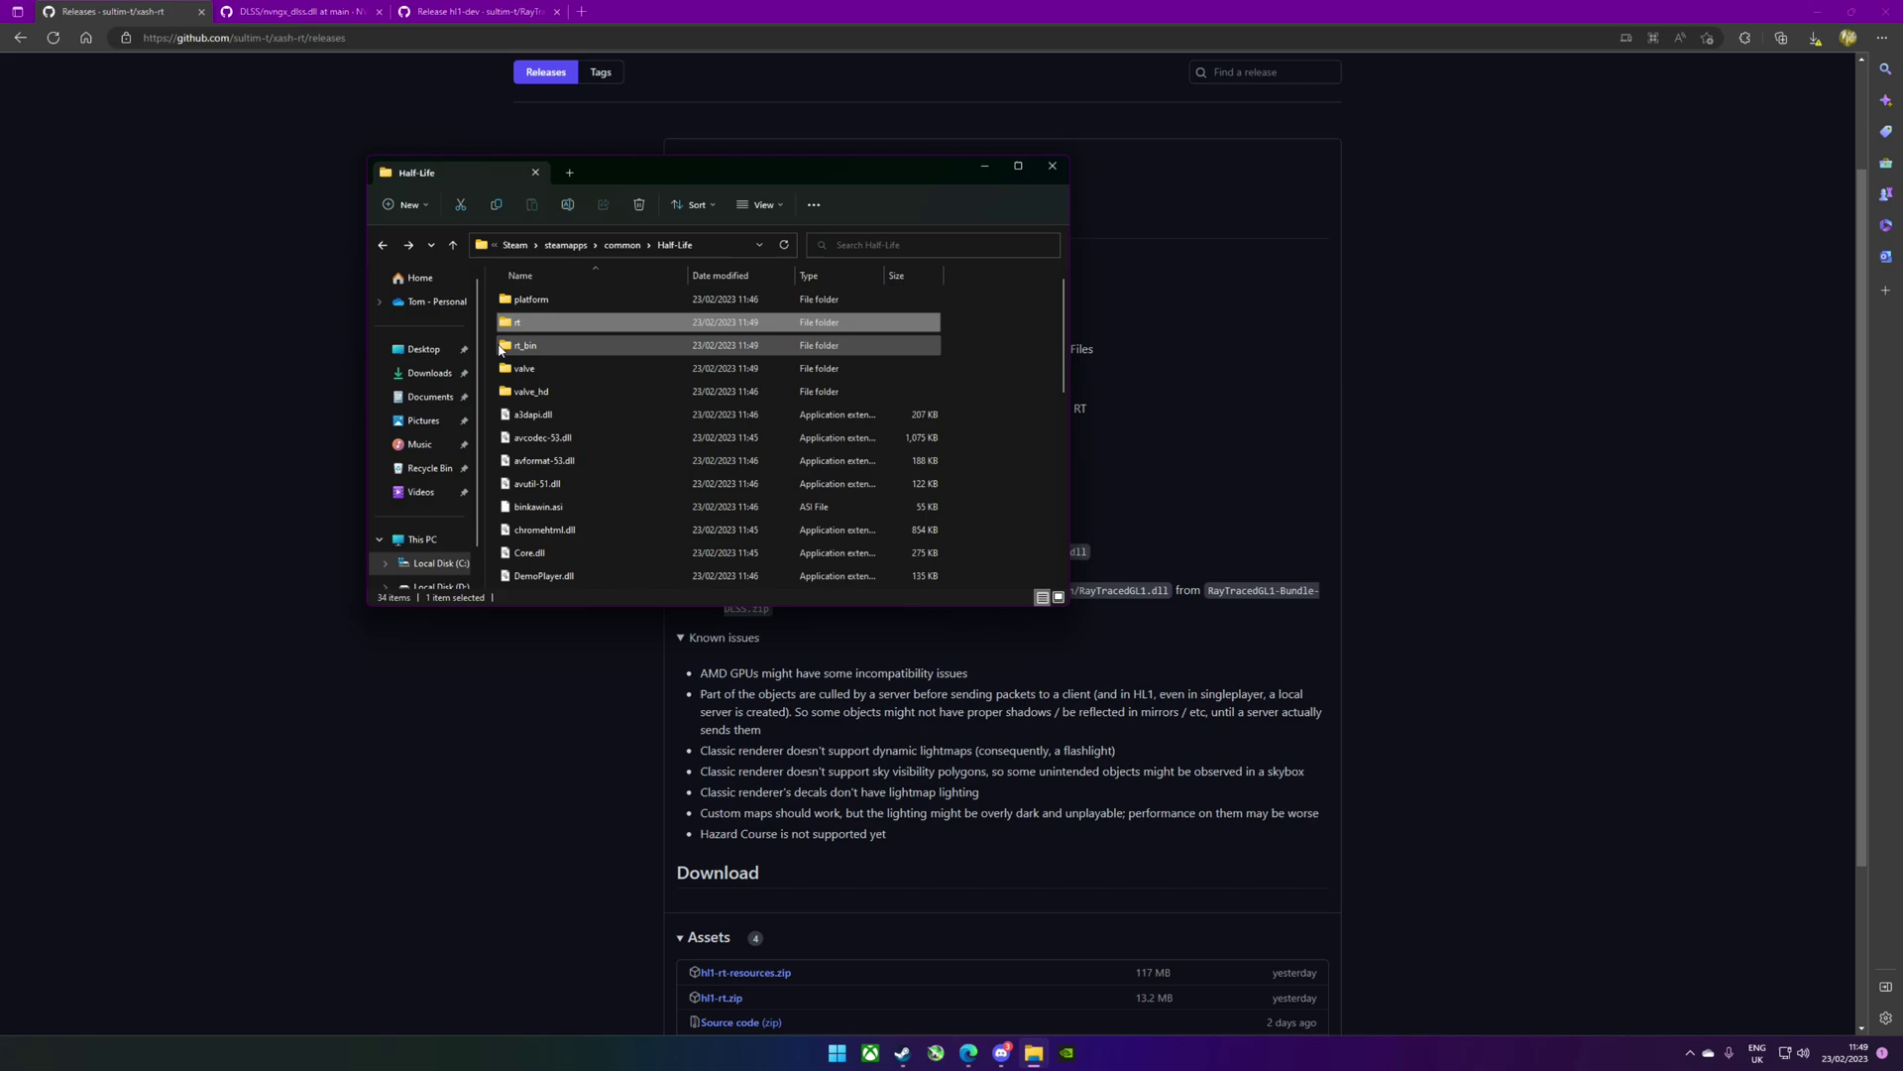
Open rt_bin and select the xash3d launcher, glancing at the Steam library.
{"action": "double_click", "coordinate": [503, 347]}
{"action": "left_click", "coordinate": [585, 460]}
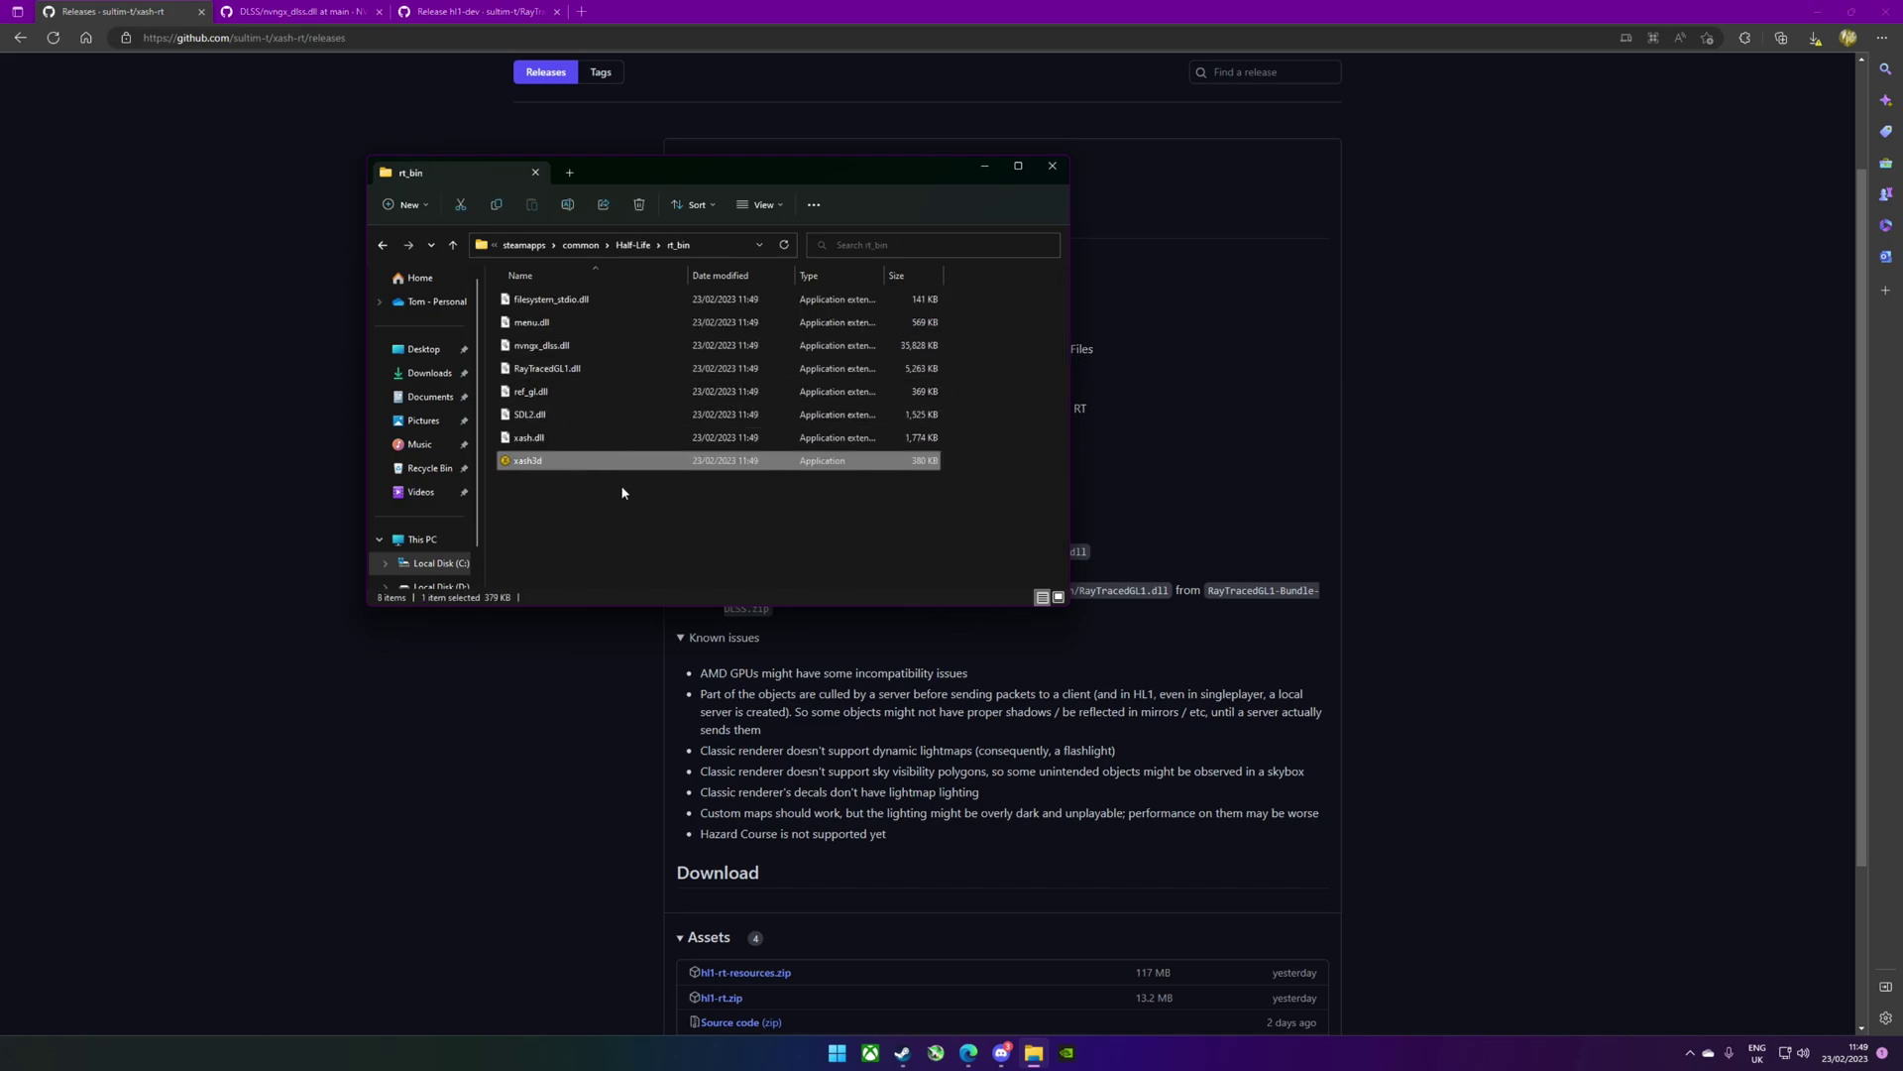
{"action": "left_click", "coordinate": [843, 966]}
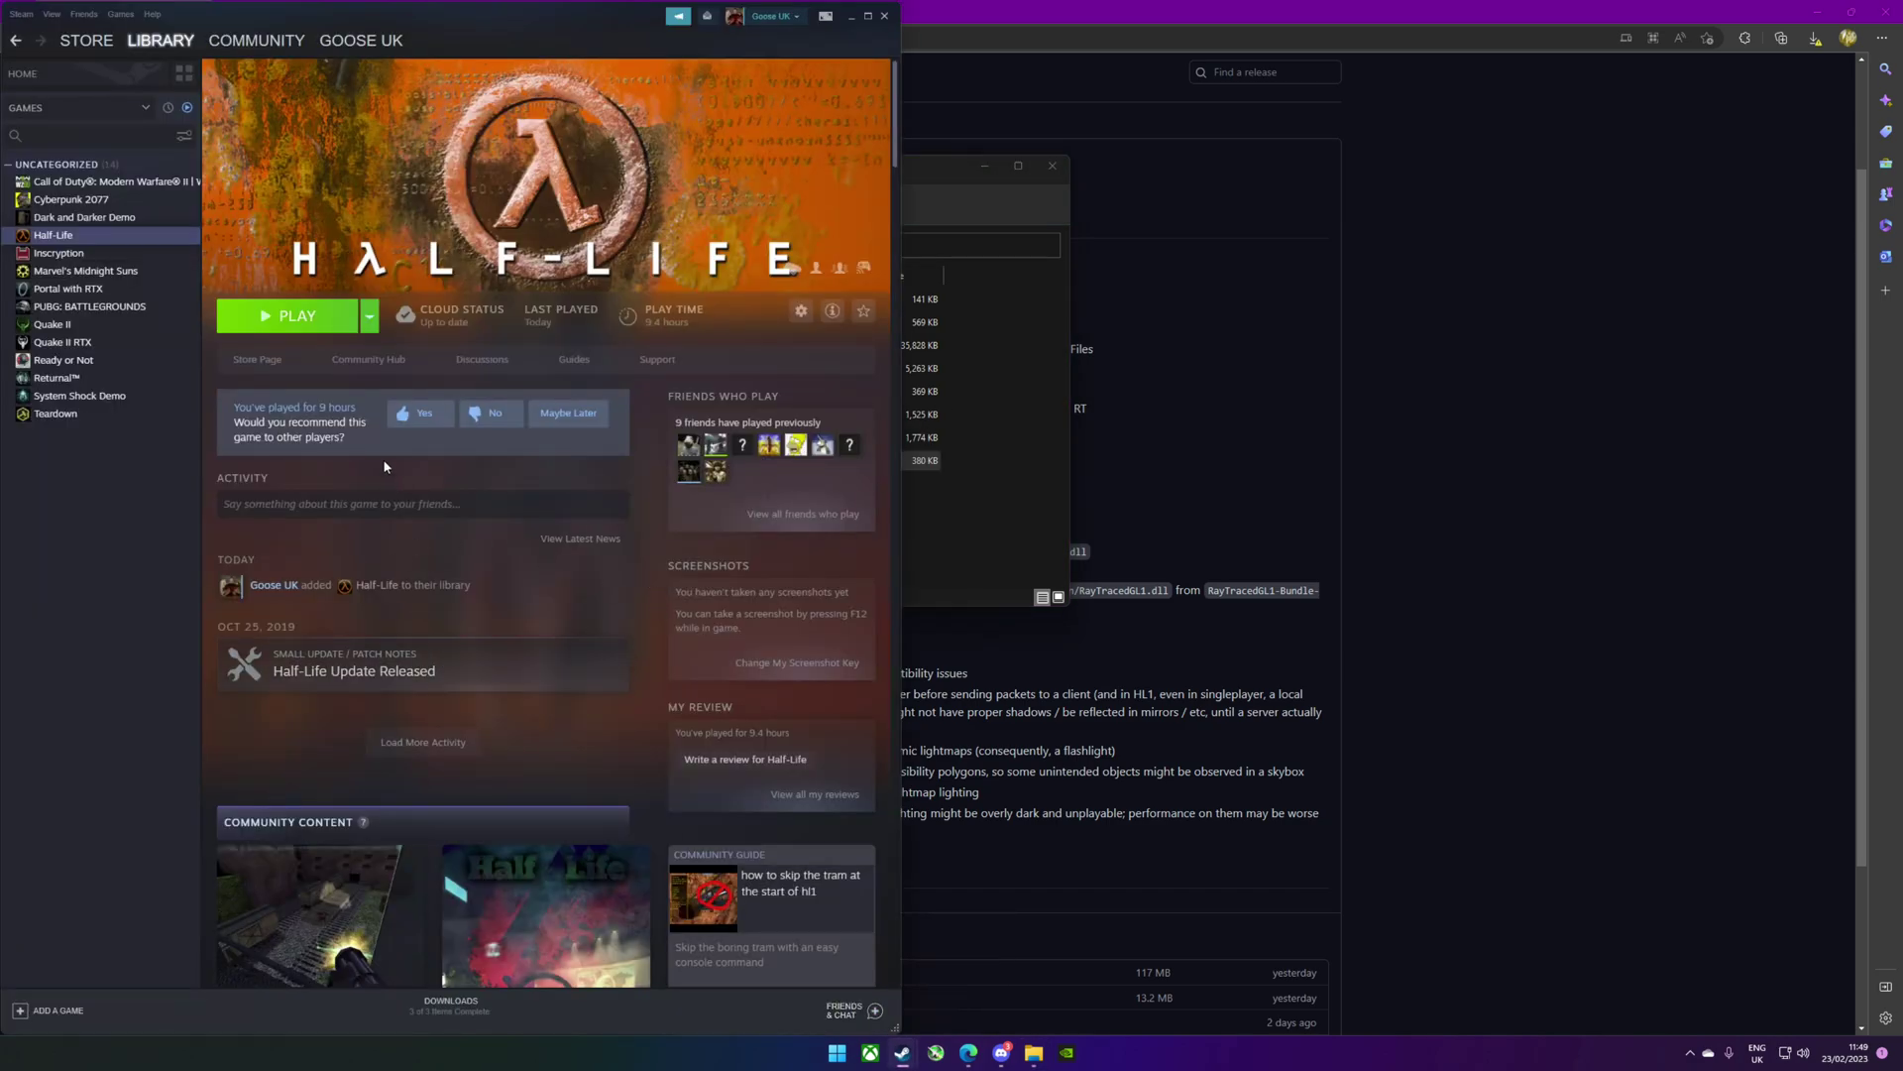
{"action": "left_click", "coordinate": [988, 541]}
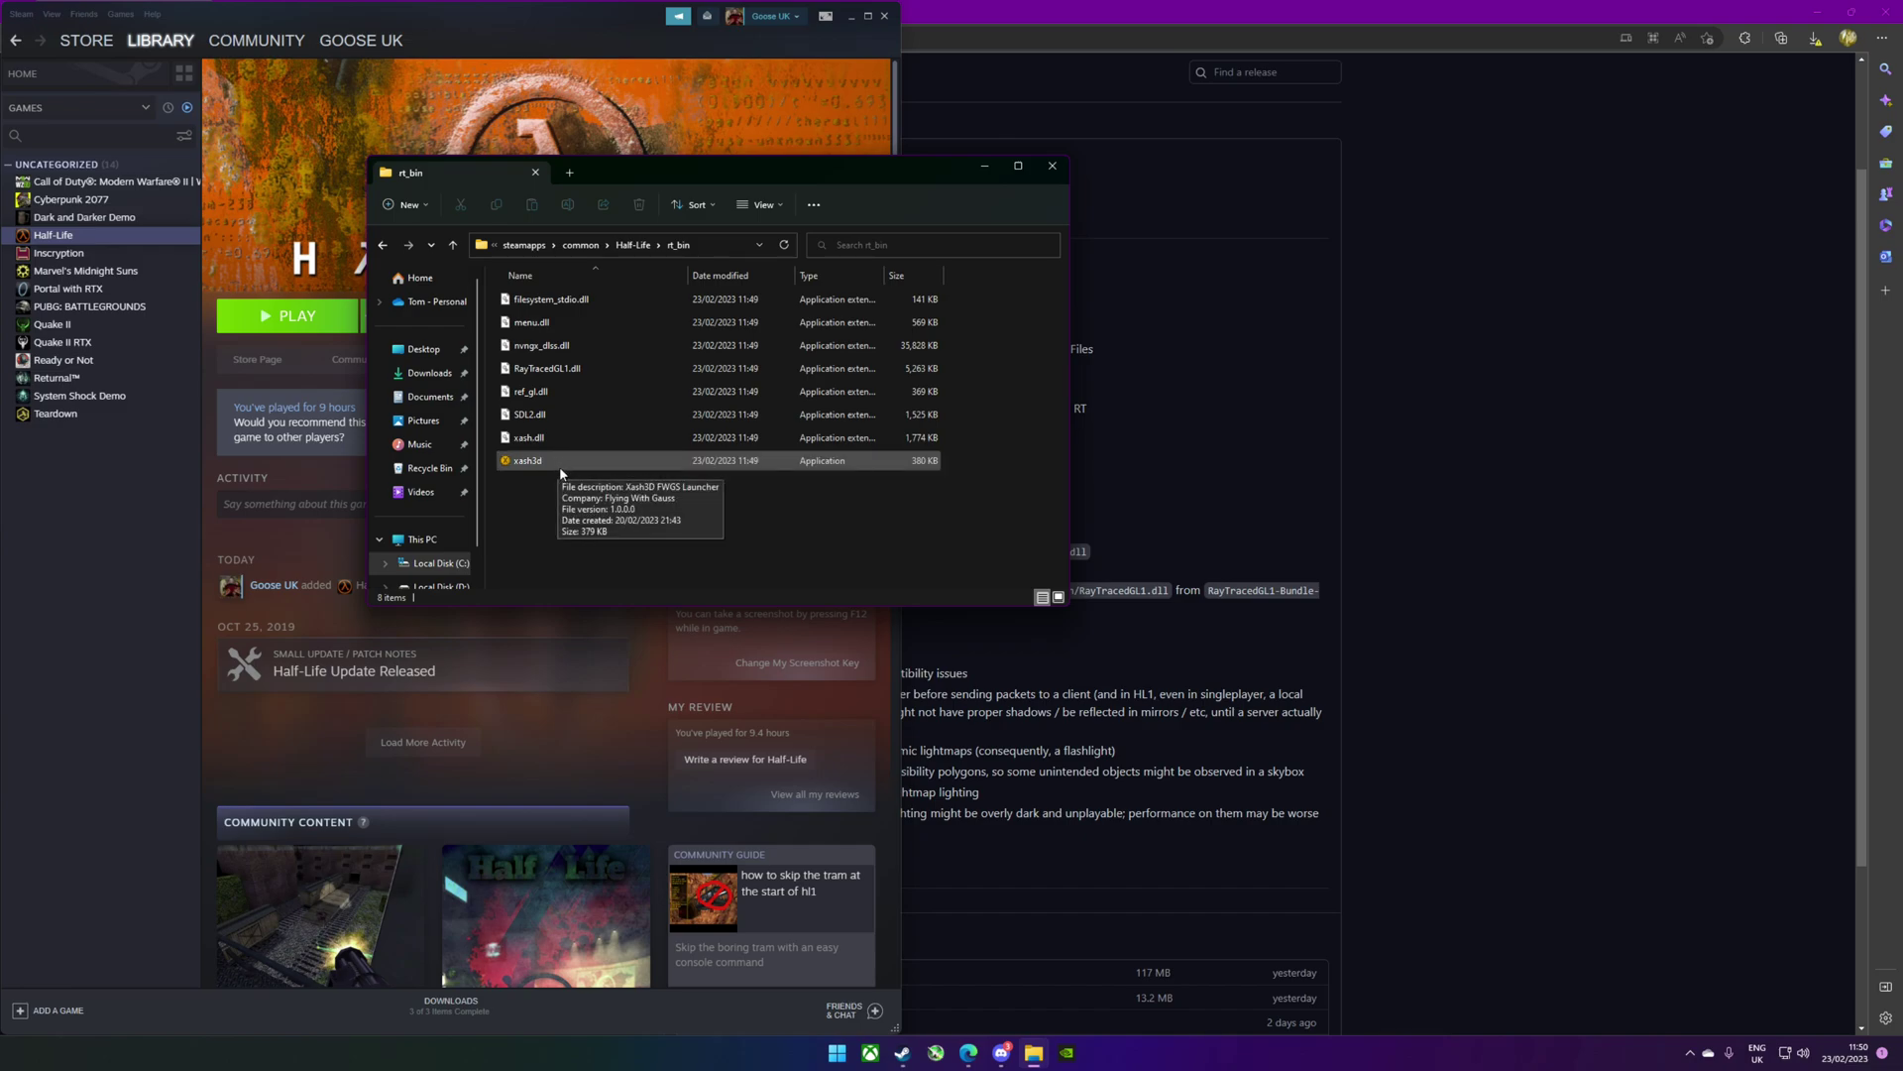
{"action": "mouse_move", "coordinate": [1034, 1053]}
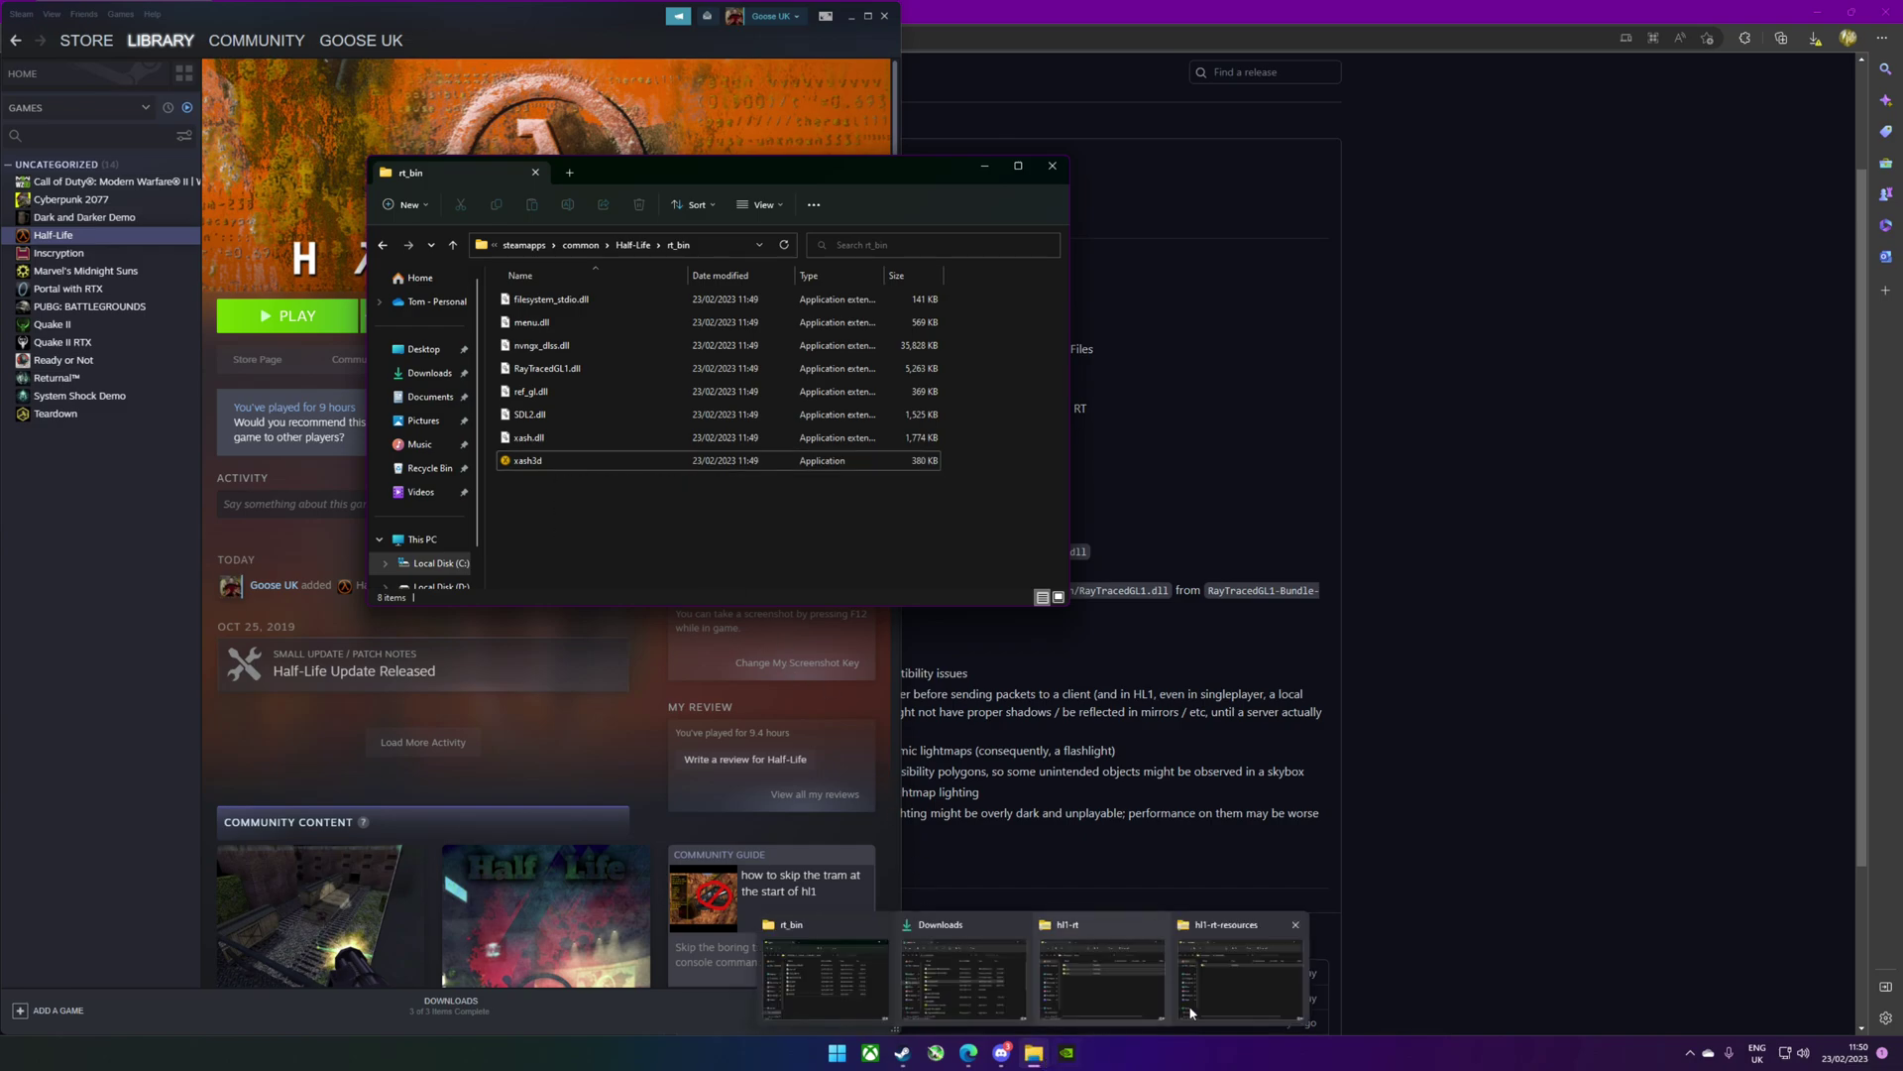
{"action": "mouse_move", "coordinate": [997, 1013]}
{"action": "left_click", "coordinate": [1261, 848]}
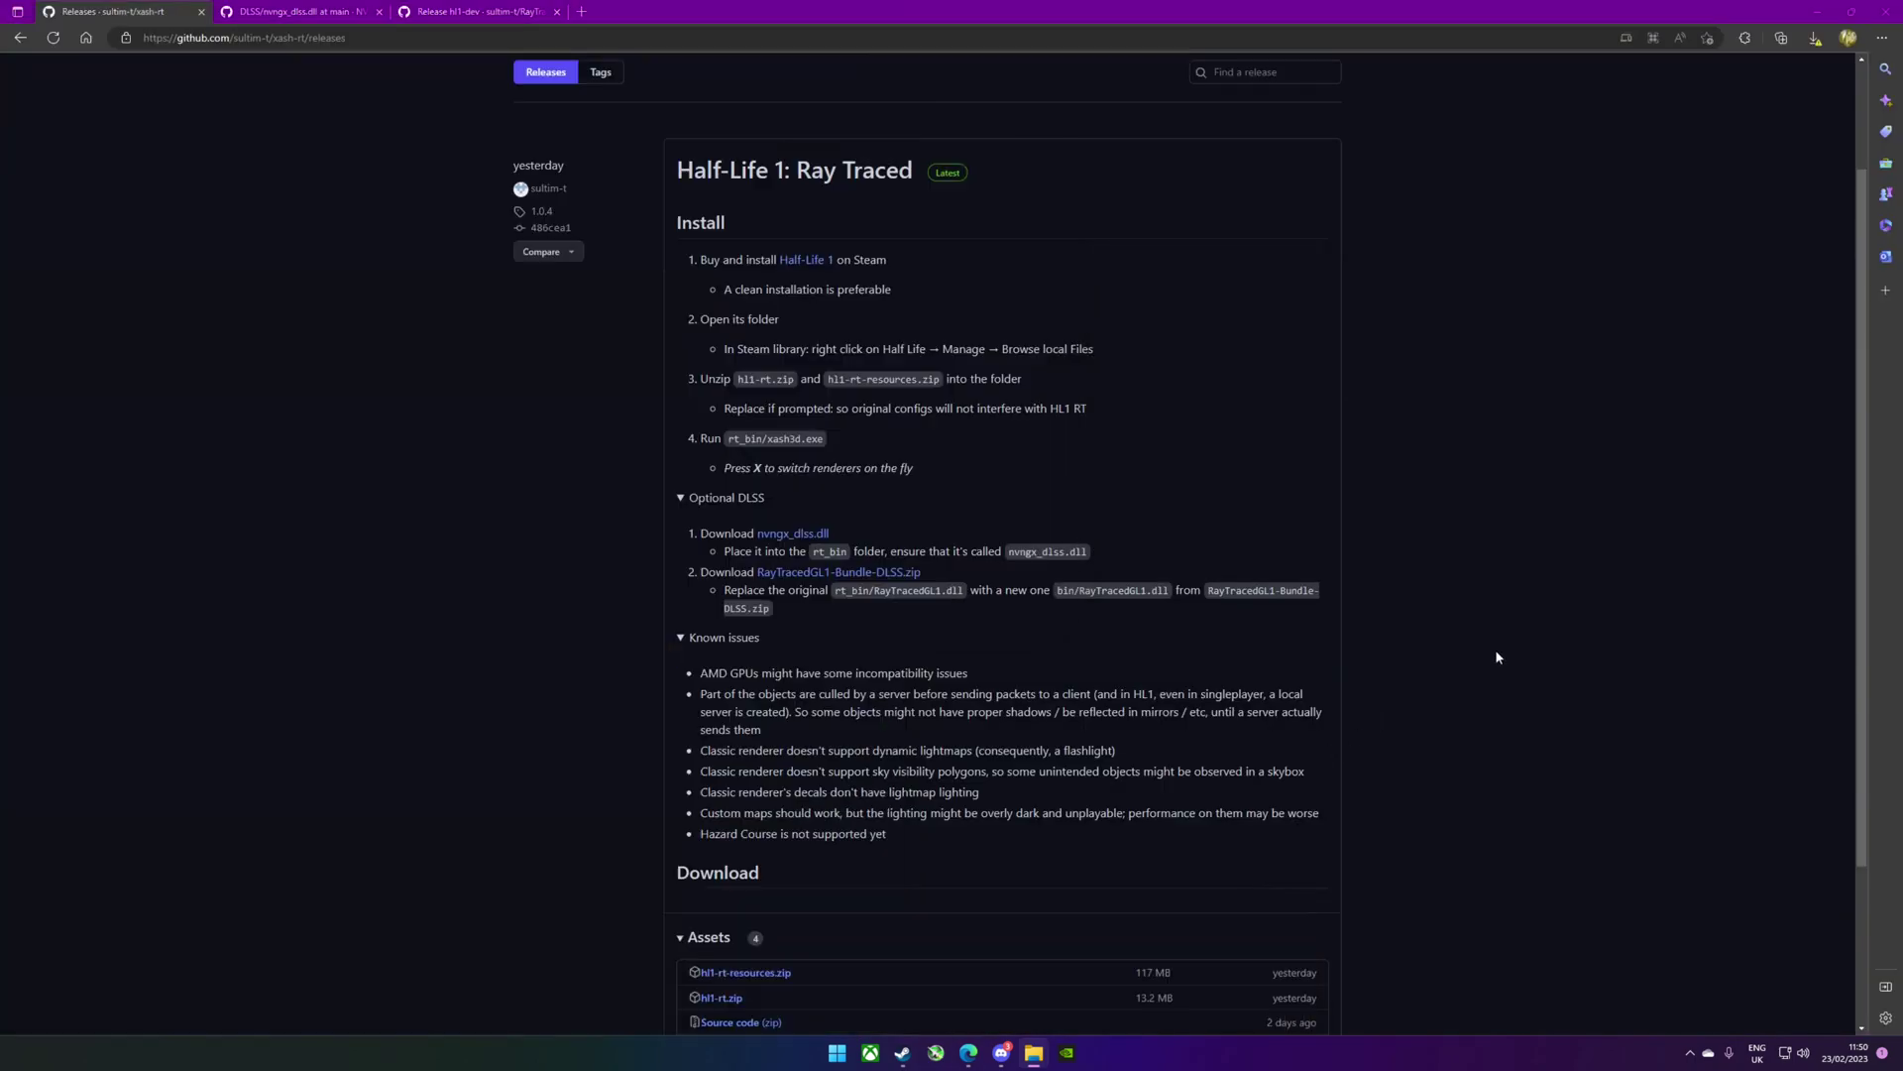
{"action": "left_click", "coordinate": [302, 11]}
{"action": "left_click", "coordinate": [496, 11]}
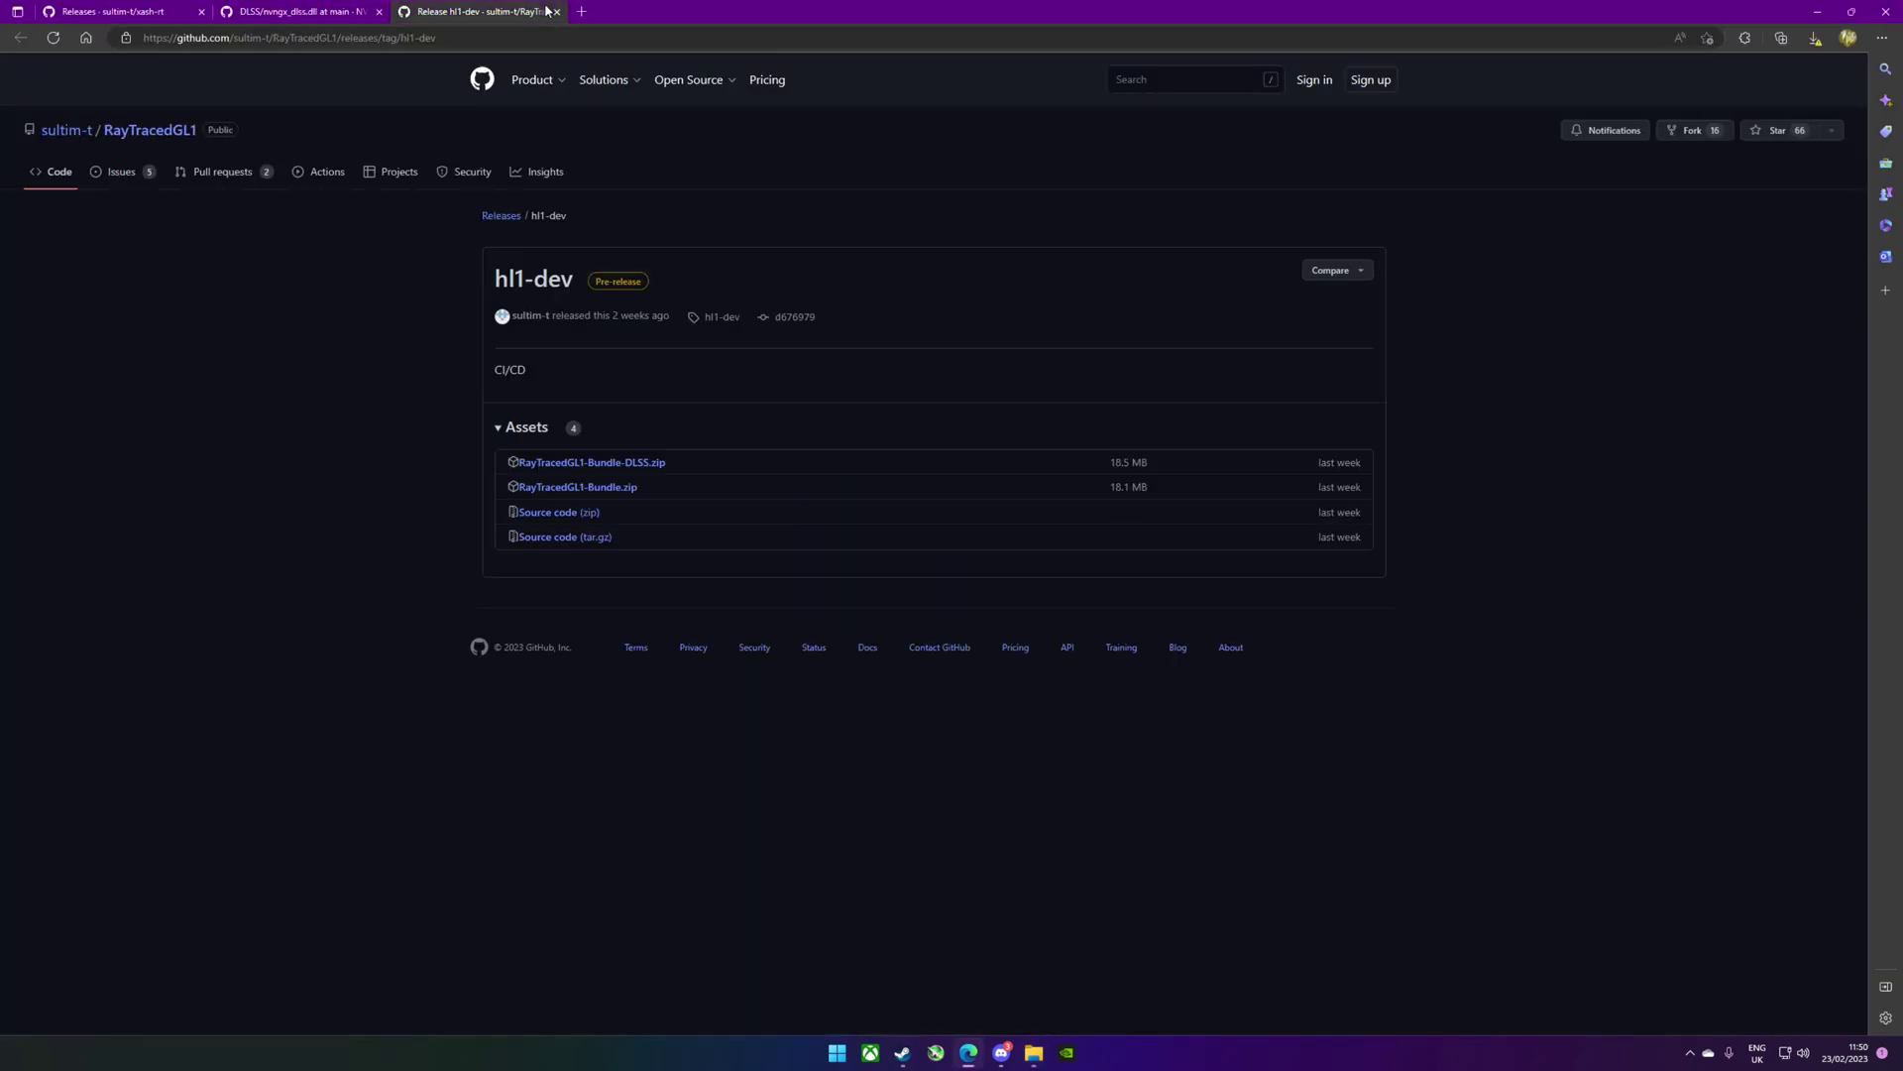
{"action": "left_click", "coordinate": [84, 11]}
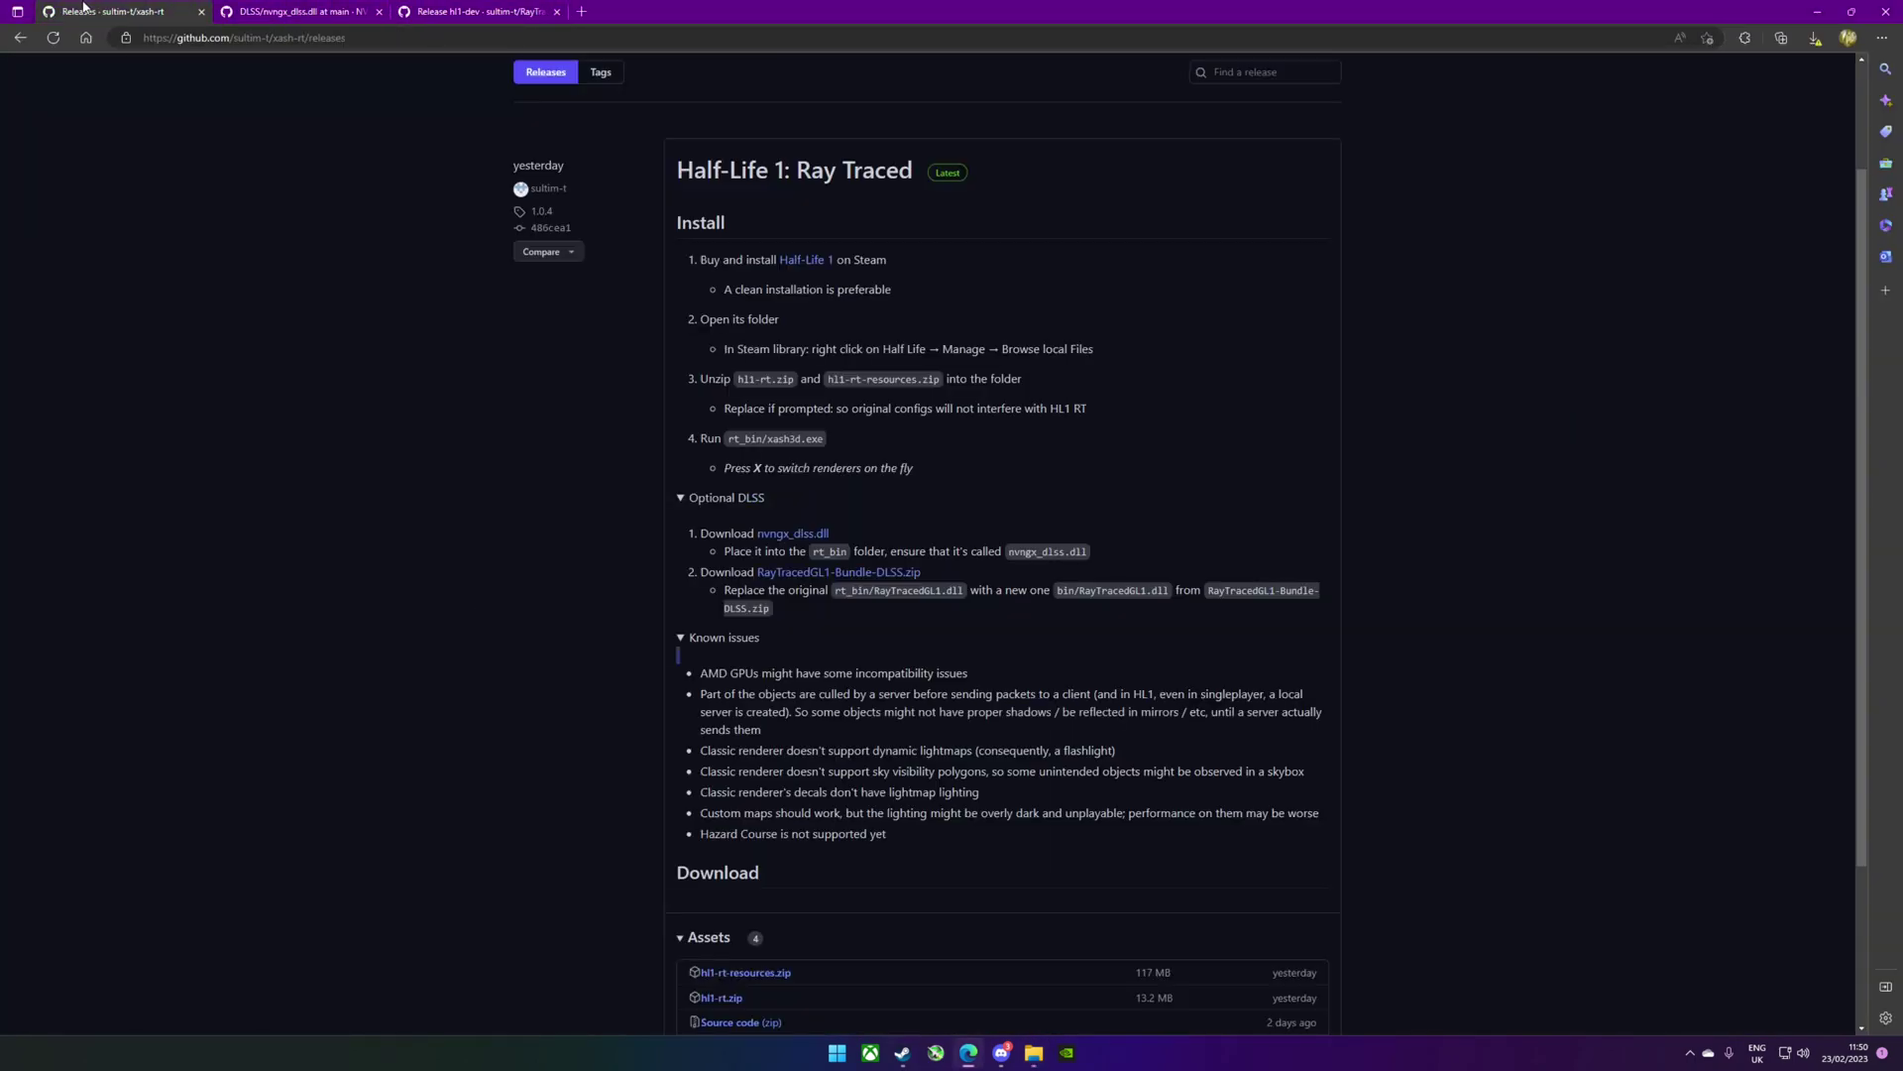
{"action": "left_click", "coordinate": [790, 535]}
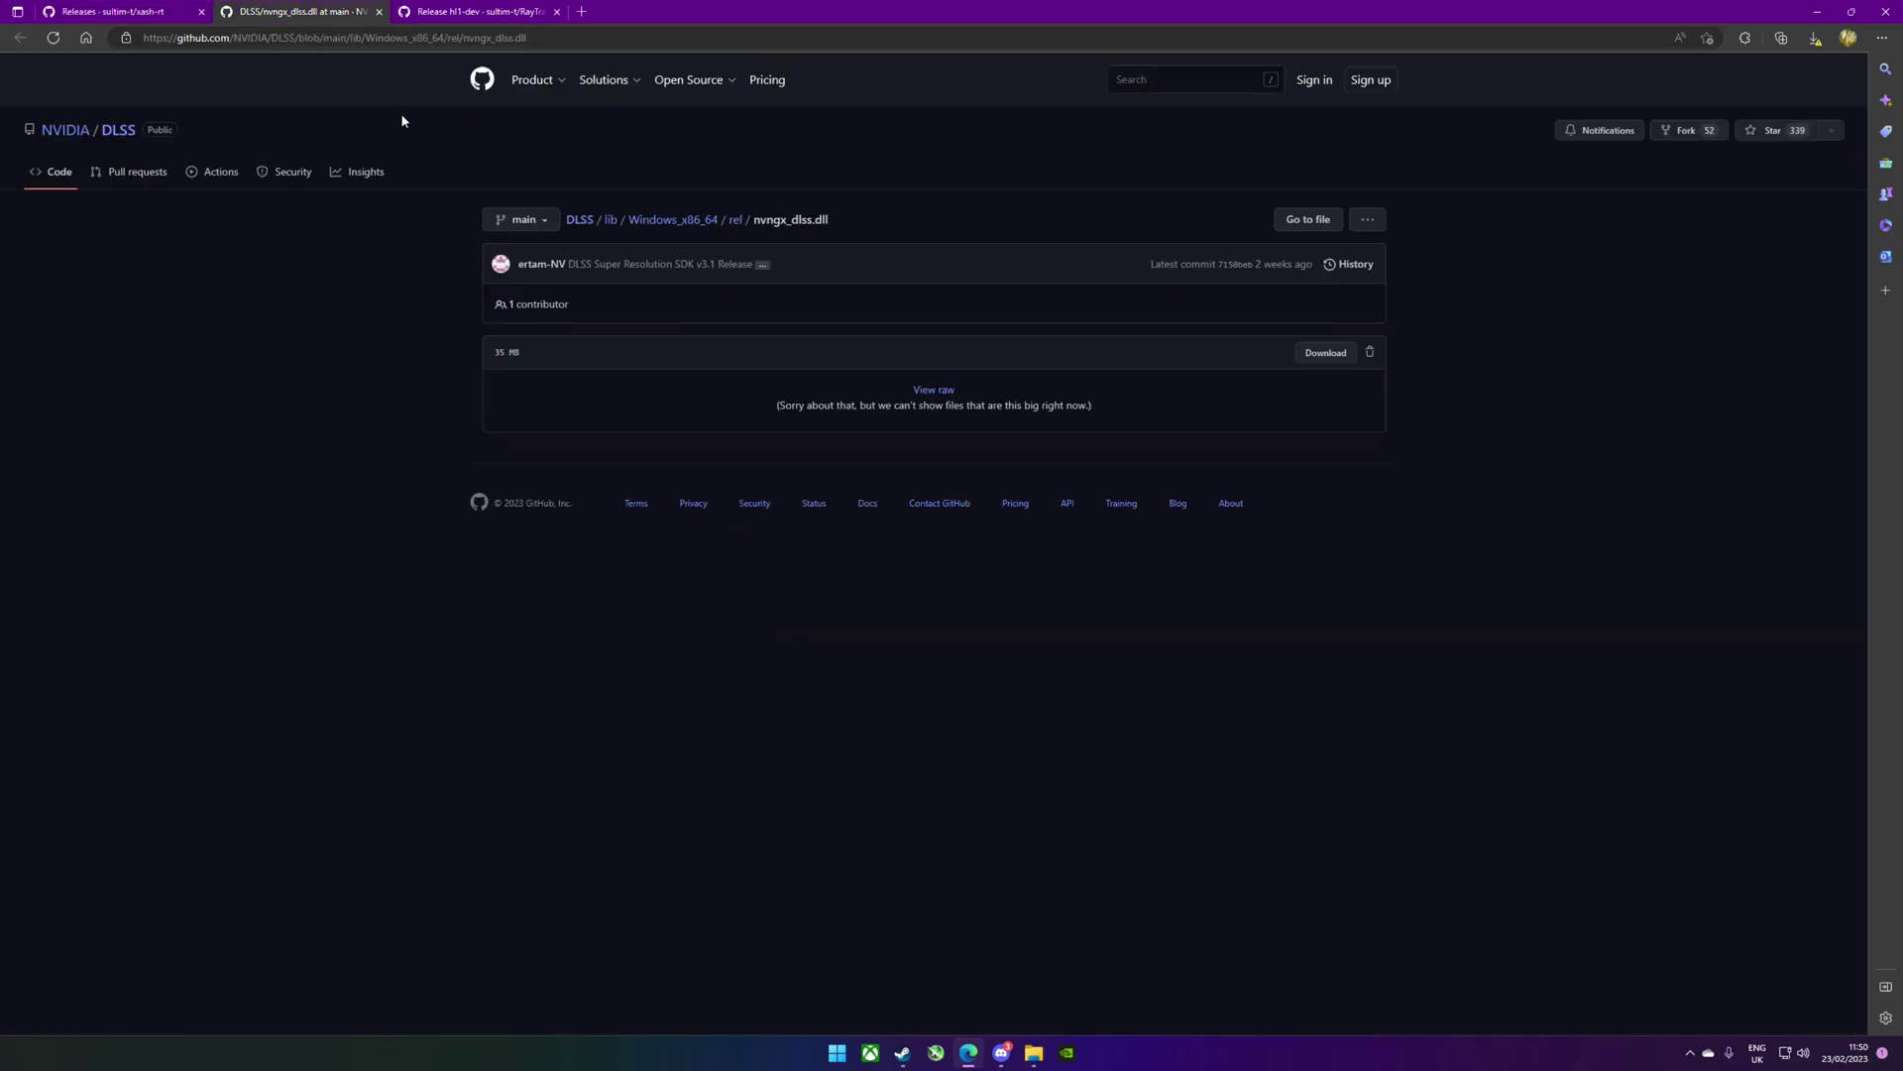
{"action": "left_click", "coordinate": [118, 13]}
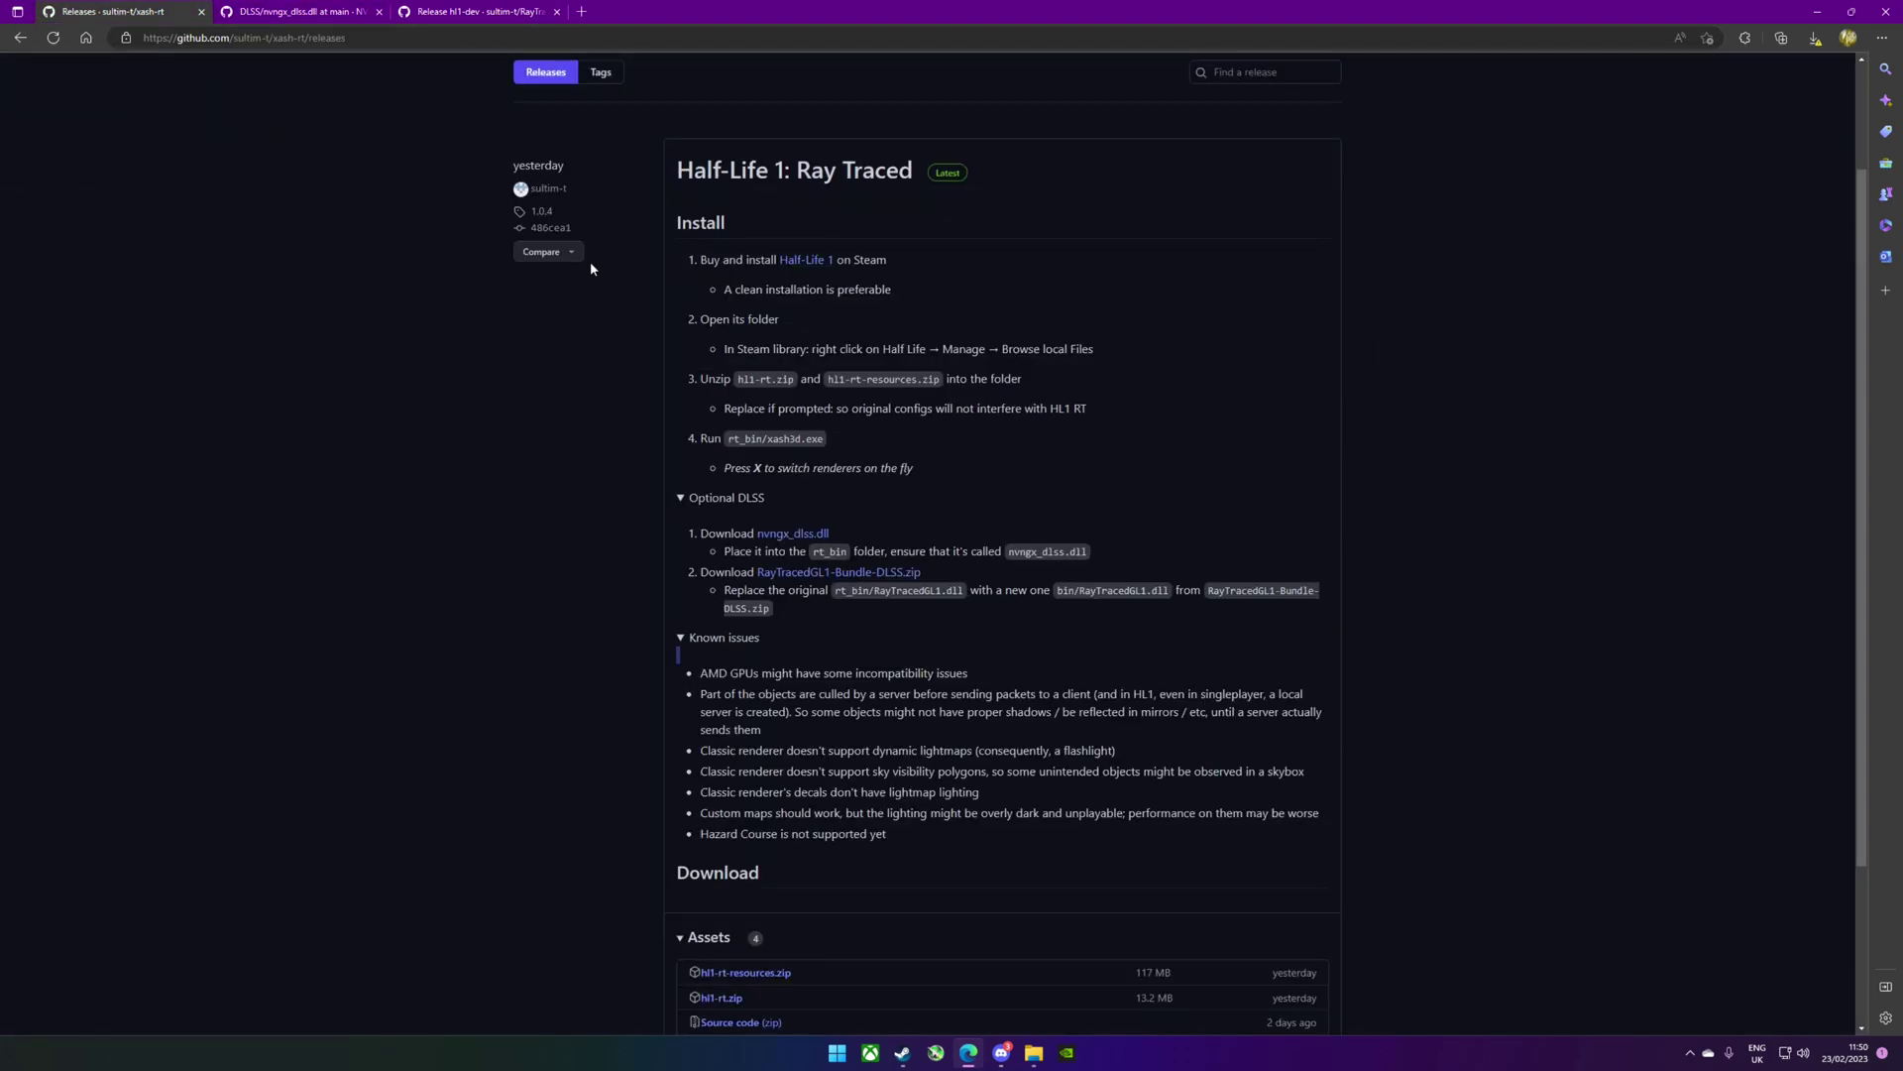
Download nvngx_dlss.dll from NVIDIA's DLSS page and keep the blocked download.
{"action": "left_click", "coordinate": [362, 12]}
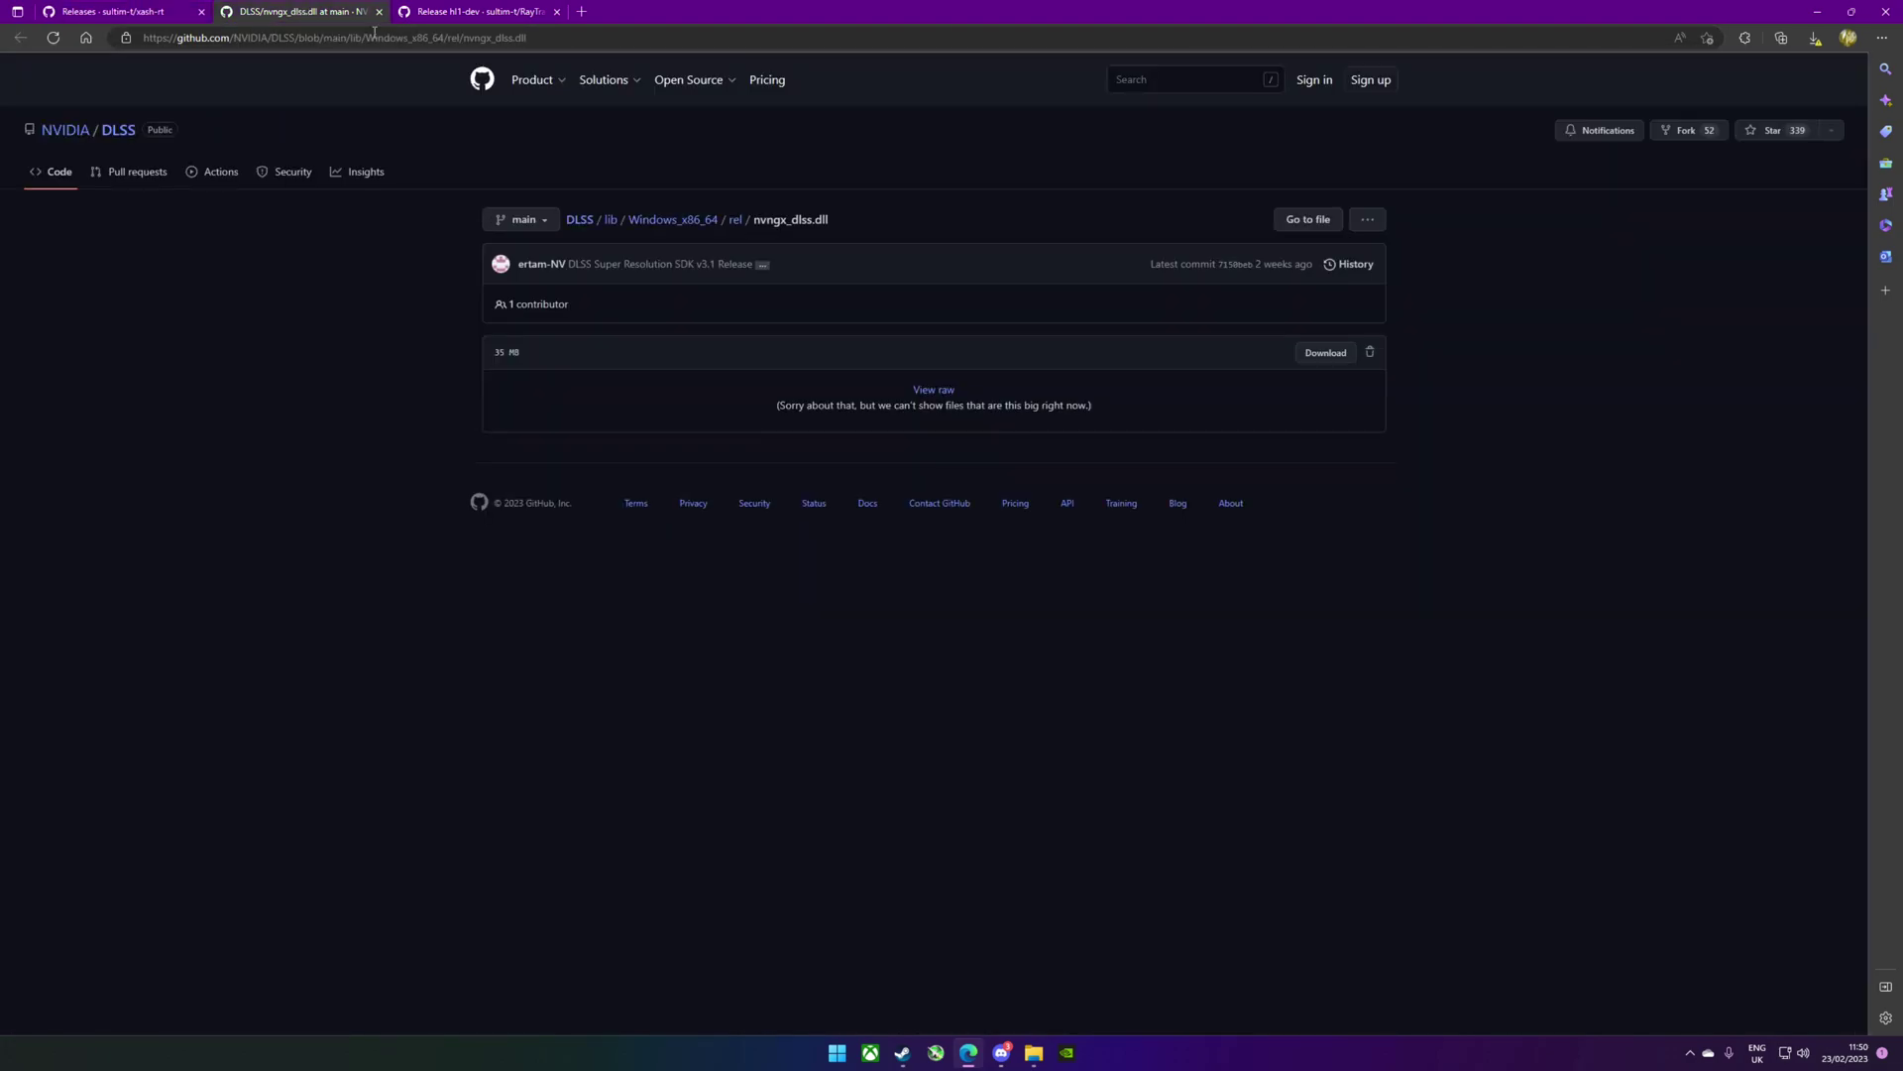
{"action": "left_click", "coordinate": [1325, 355]}
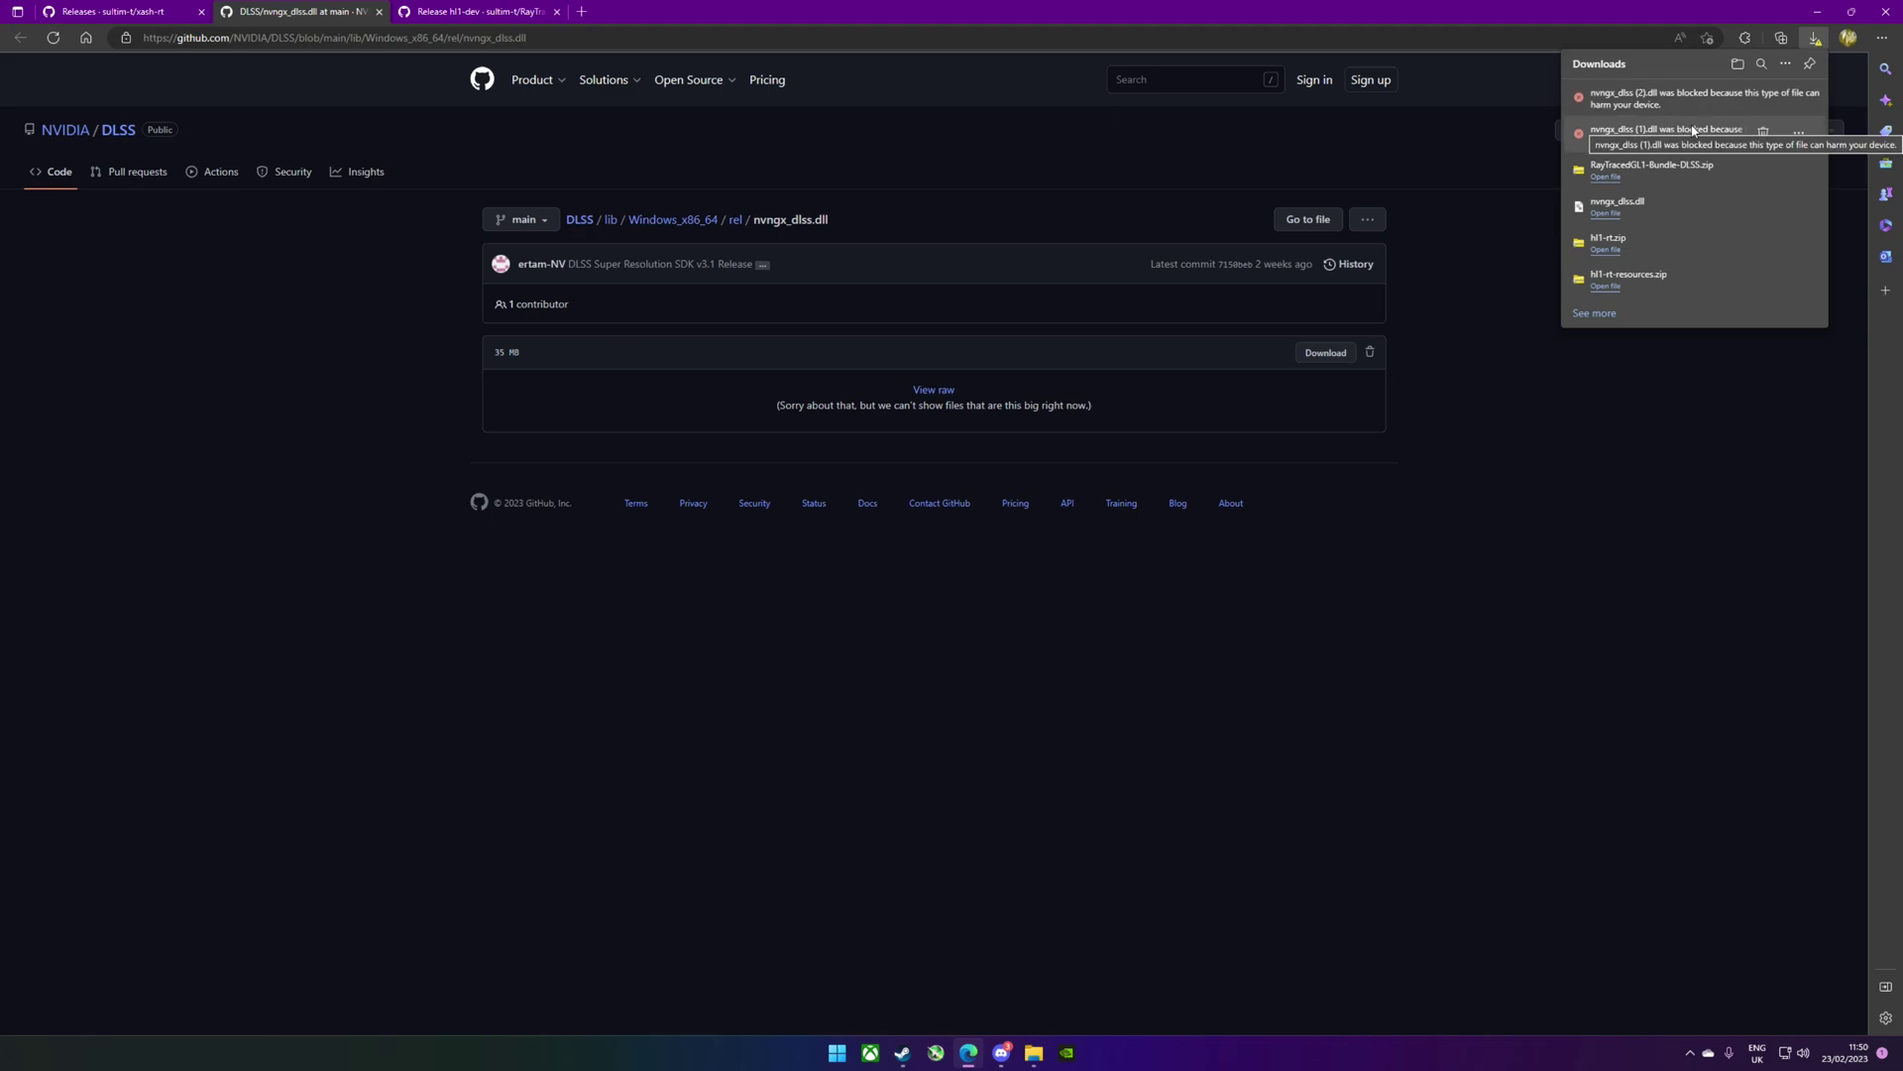
{"action": "right_click", "coordinate": [1692, 129]}
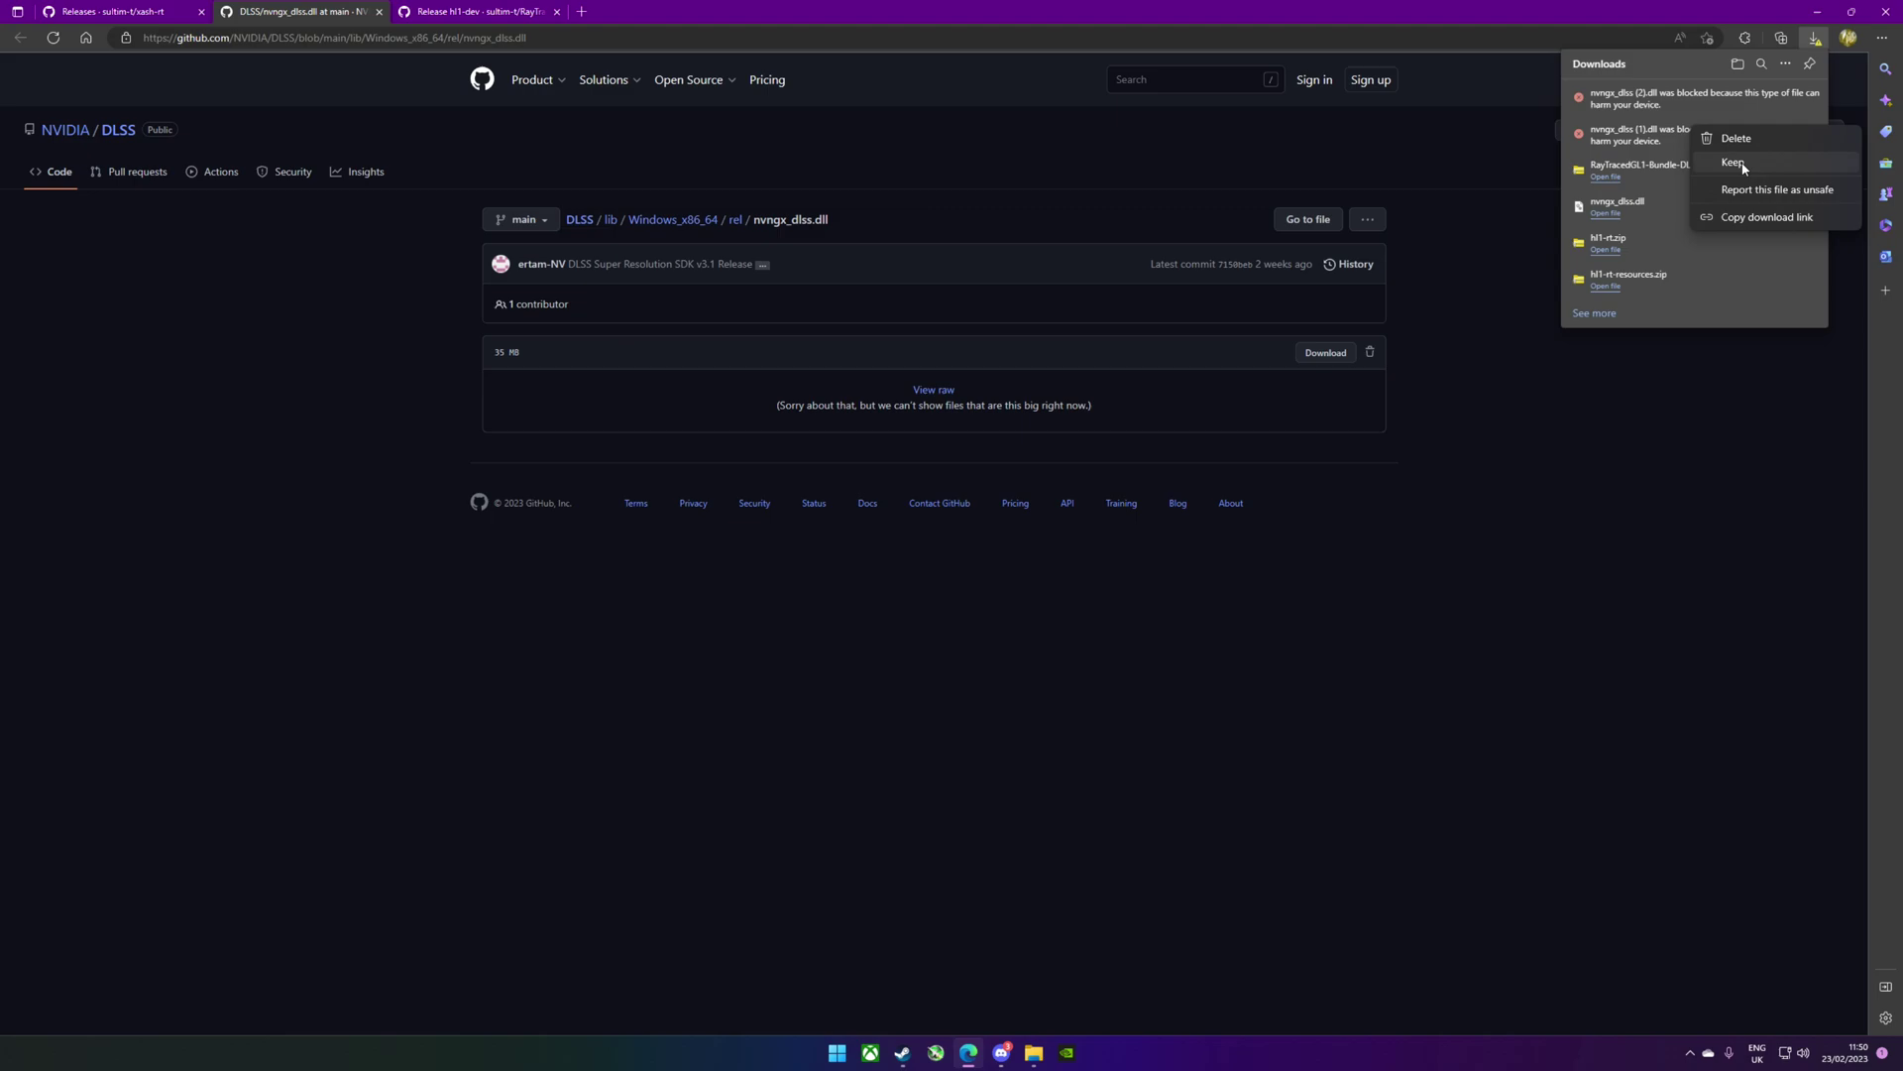
{"action": "left_click", "coordinate": [1735, 168]}
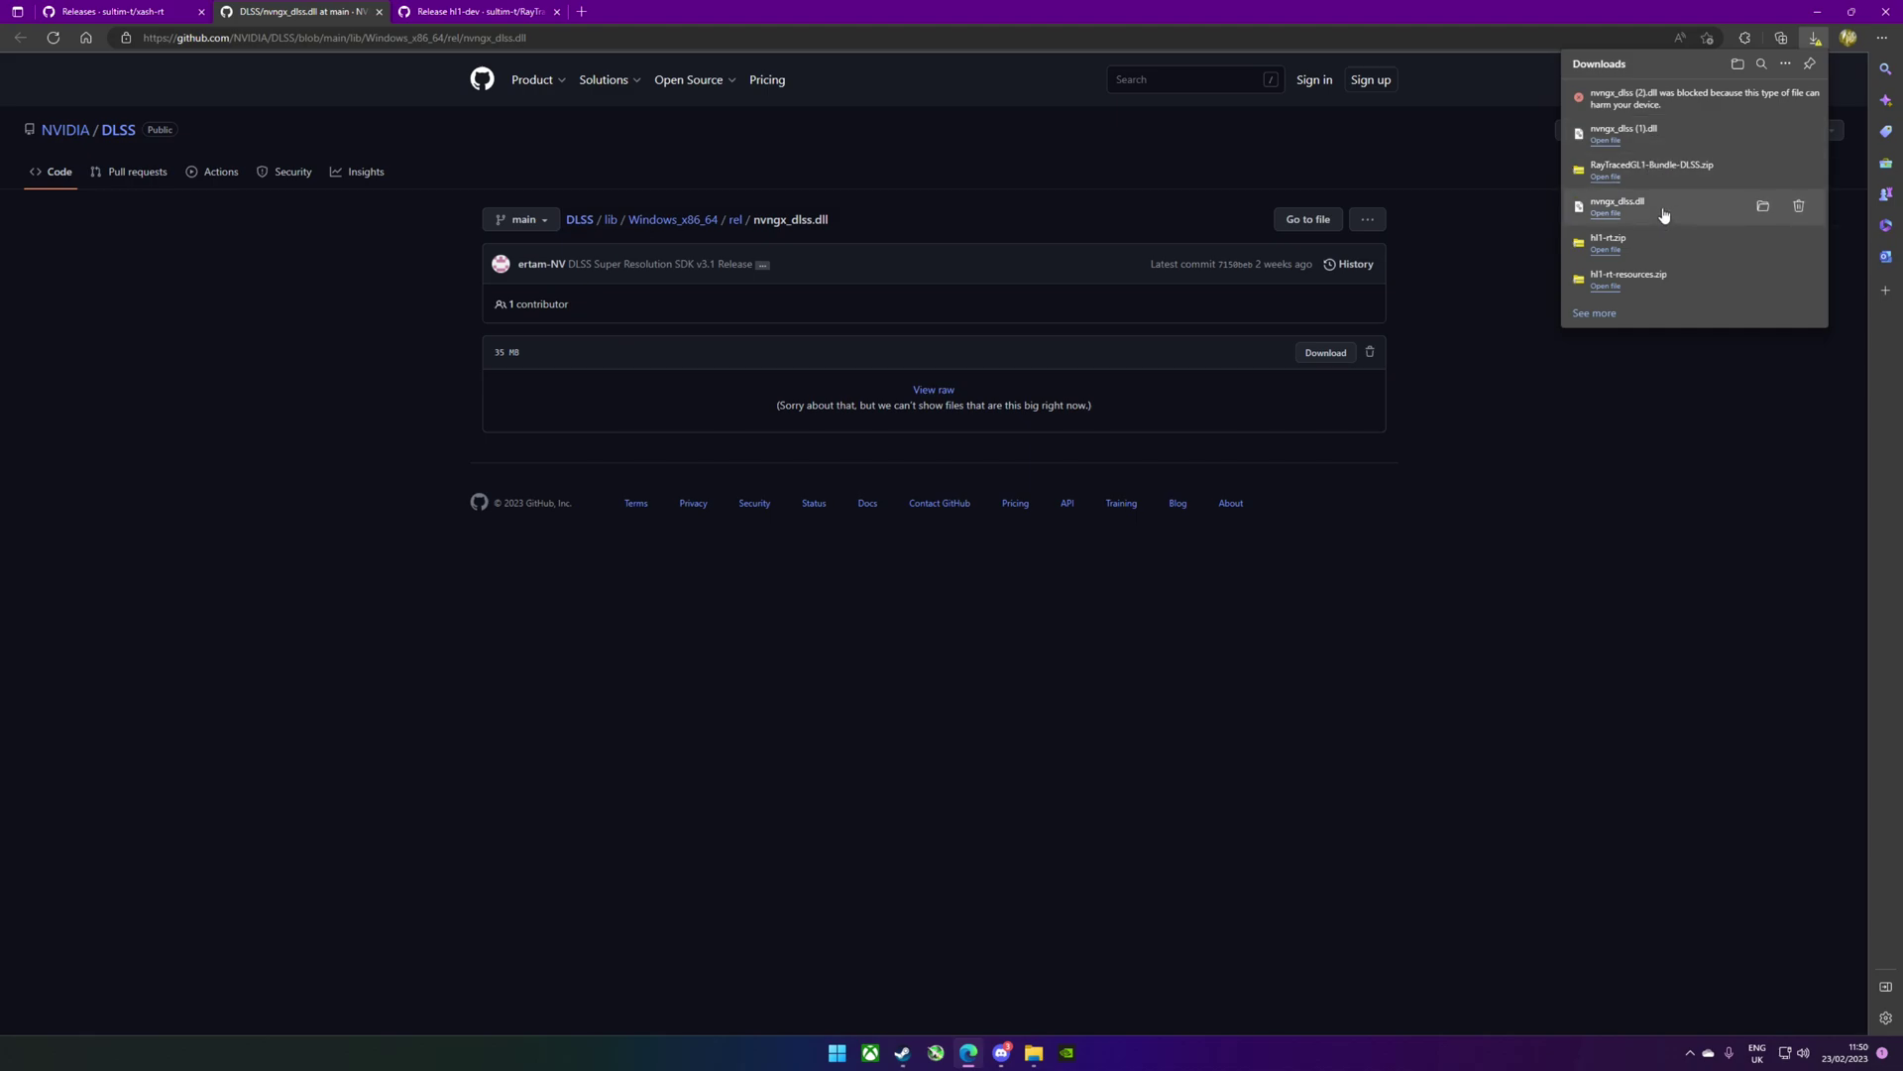
{"action": "left_click", "coordinate": [119, 11]}
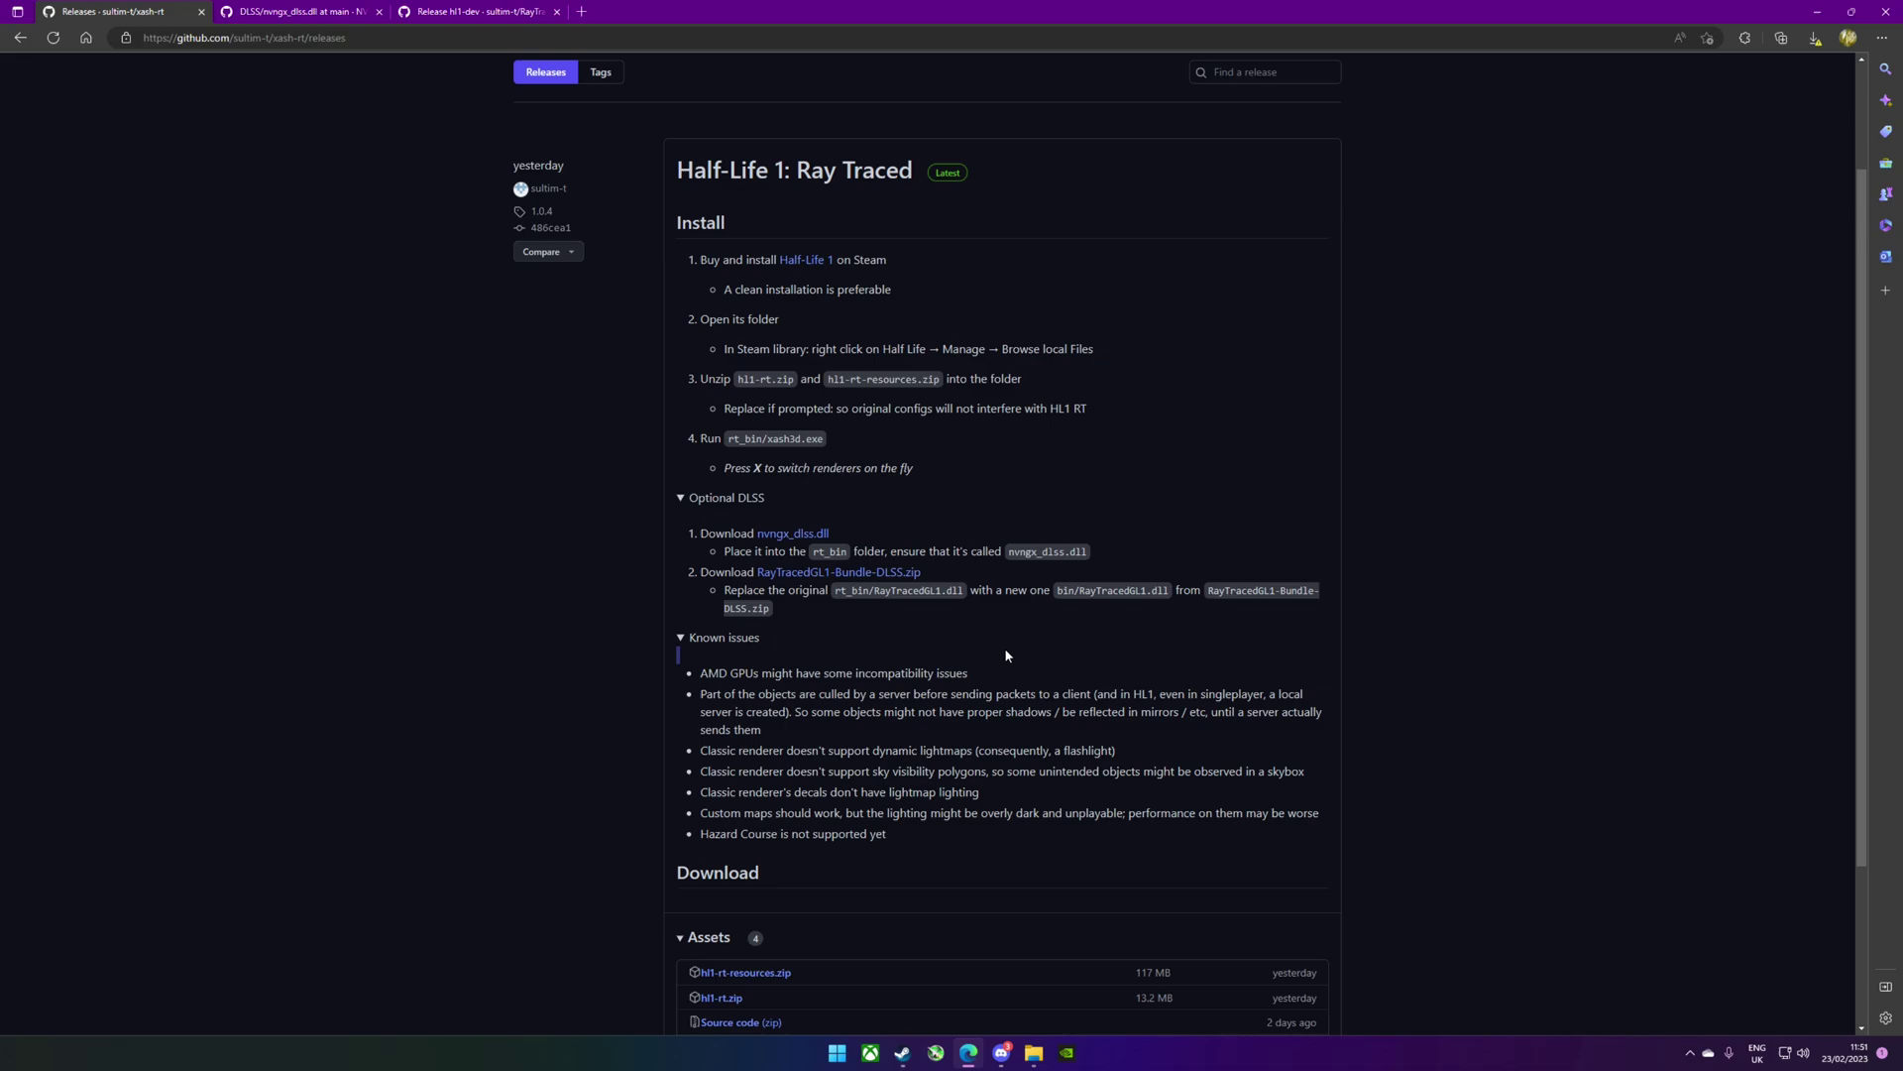
Copy the downloaded nvngx_dlss.dll into rt_bin, replacing the existing file.
{"action": "mouse_move", "coordinate": [1034, 1051]}
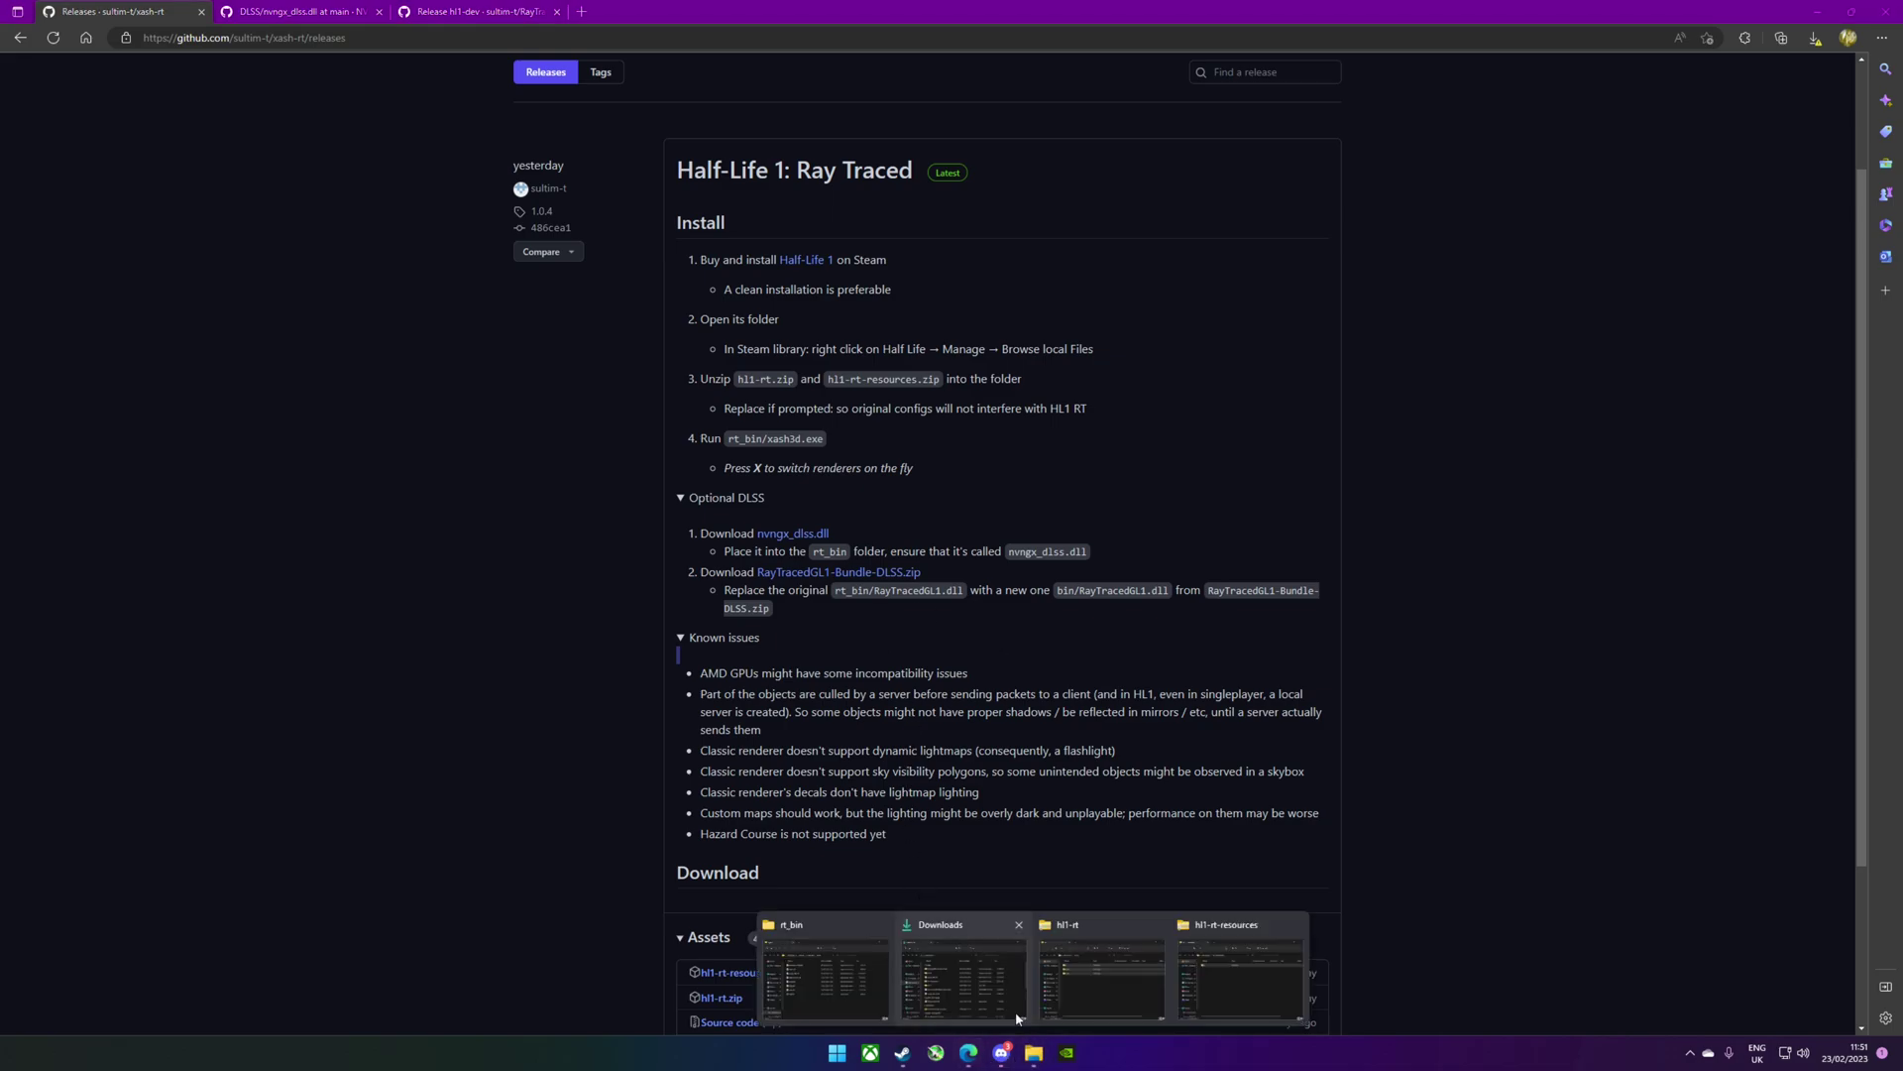
{"action": "left_click", "coordinate": [826, 977]}
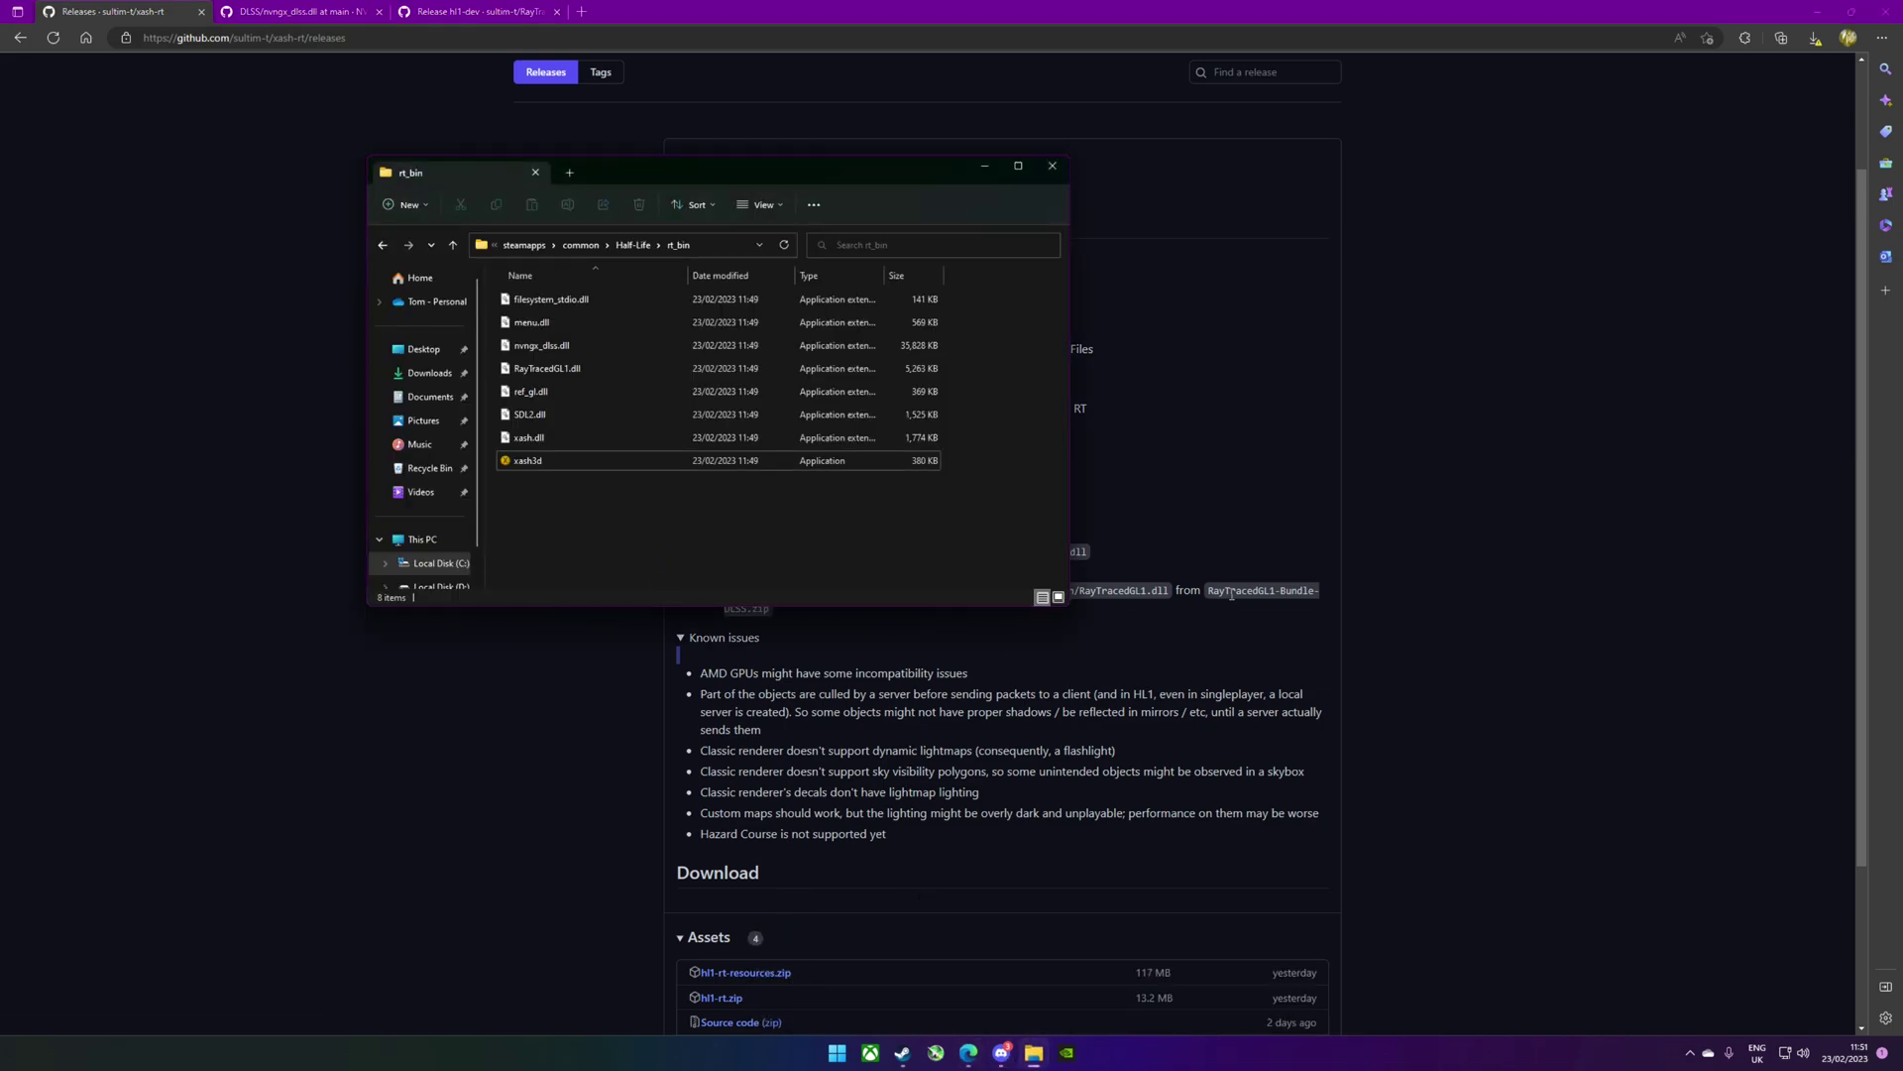
{"action": "left_click_drag", "start_coordinate": [858, 165], "coordinate": [747, 55]}
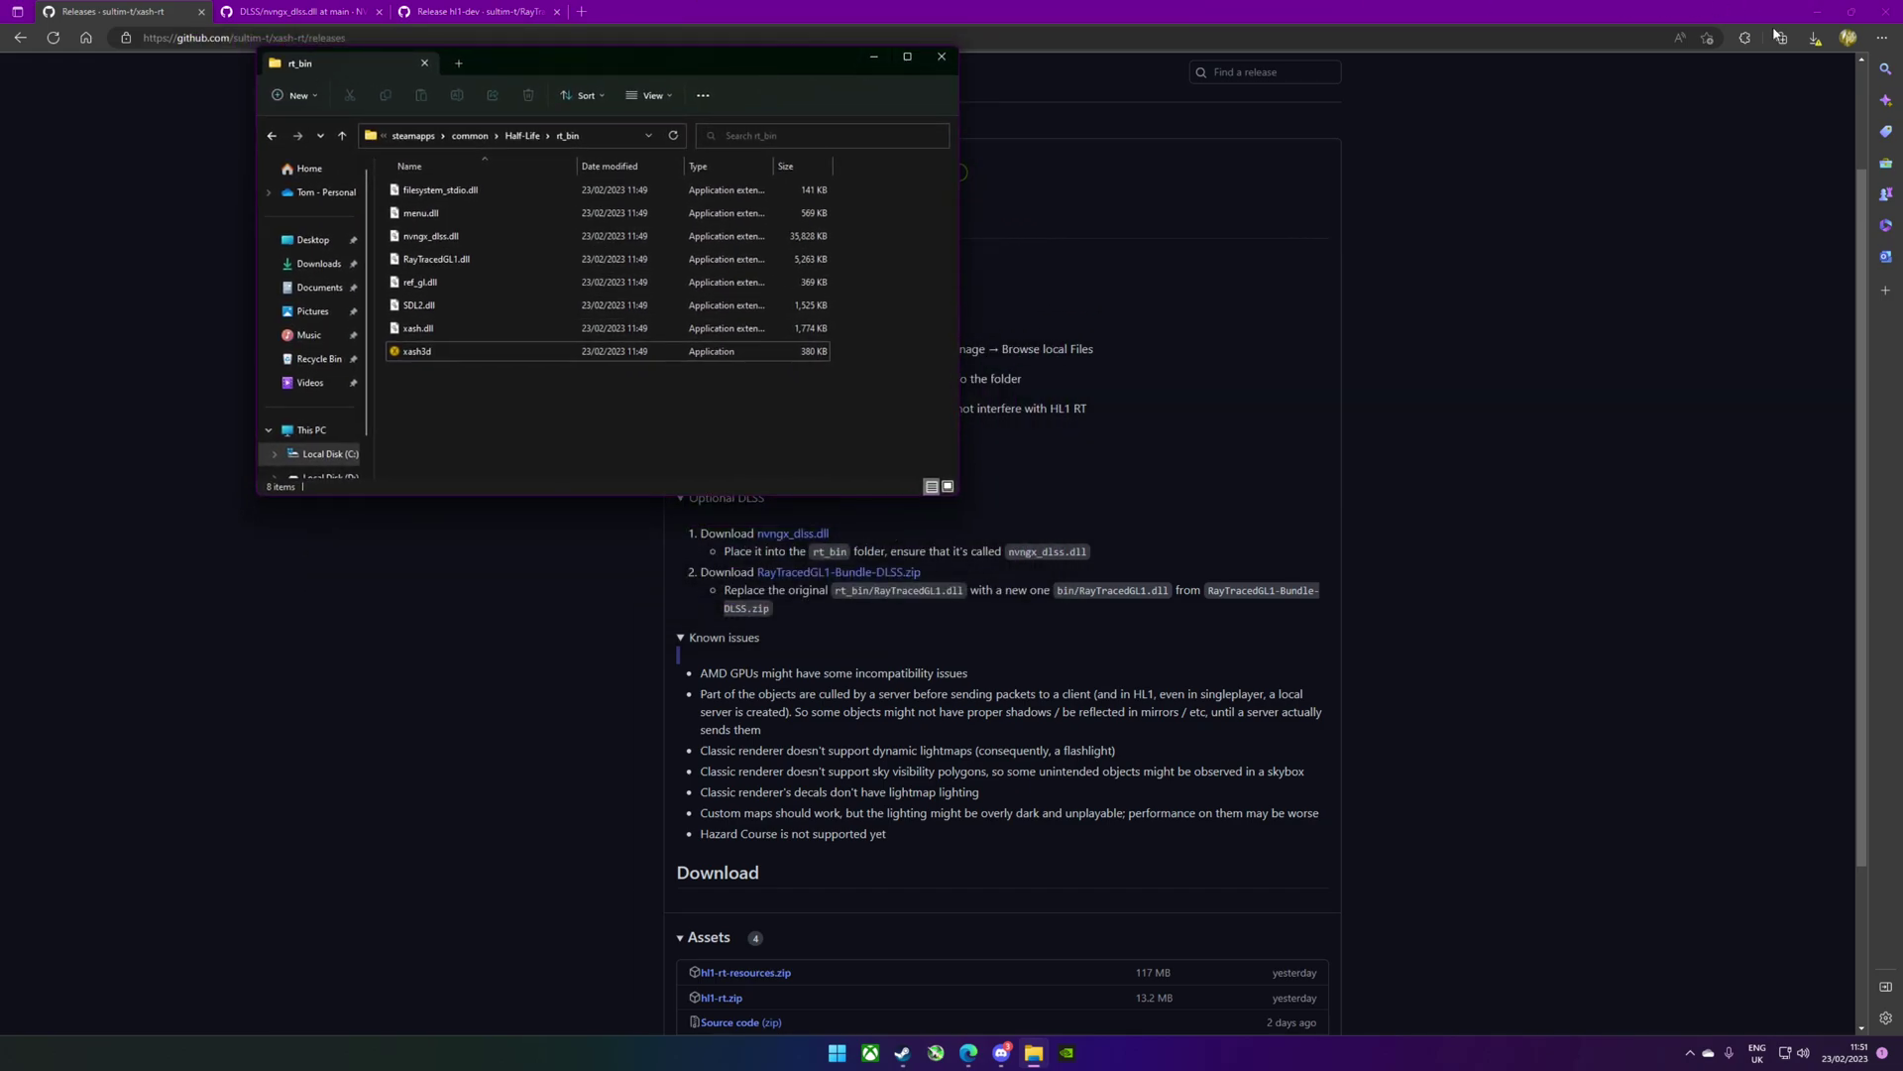
{"action": "left_click", "coordinate": [1815, 38]}
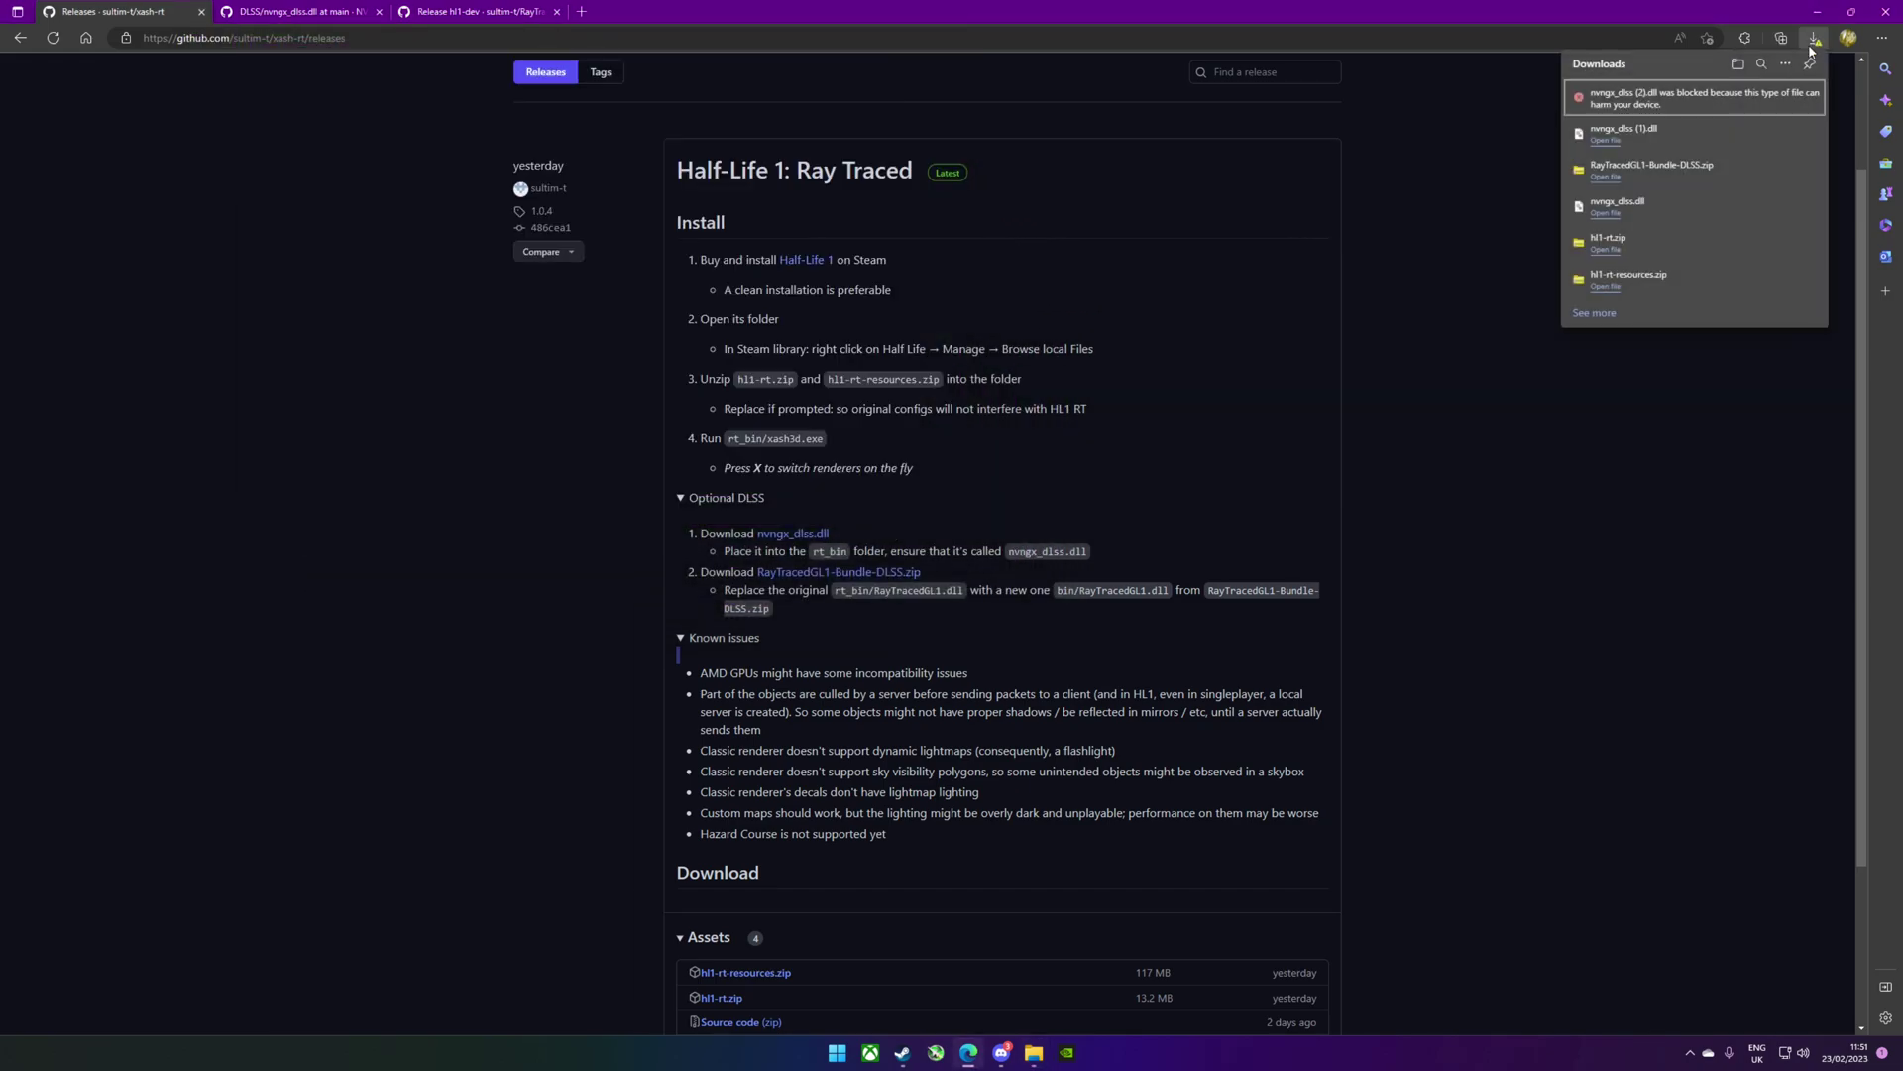
{"action": "right_click", "coordinate": [1659, 207]}
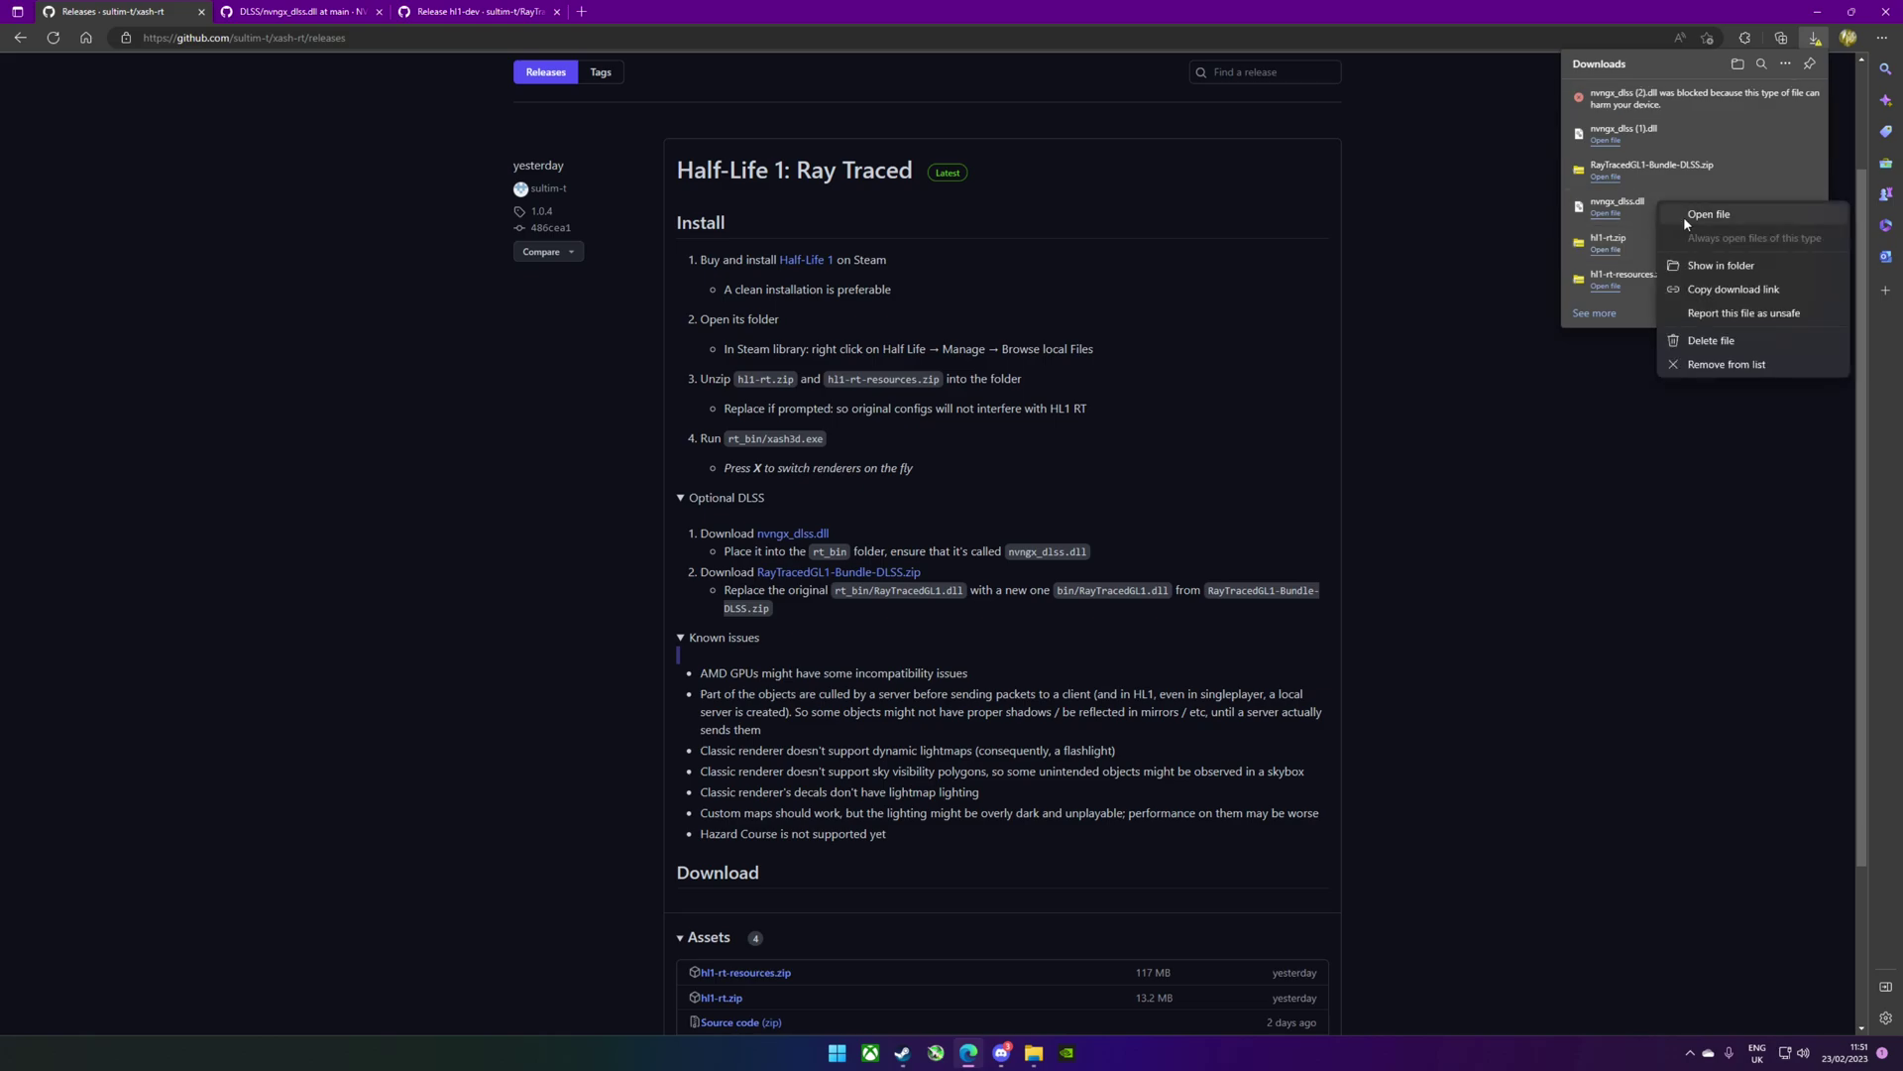
{"action": "left_click", "coordinate": [1712, 263]}
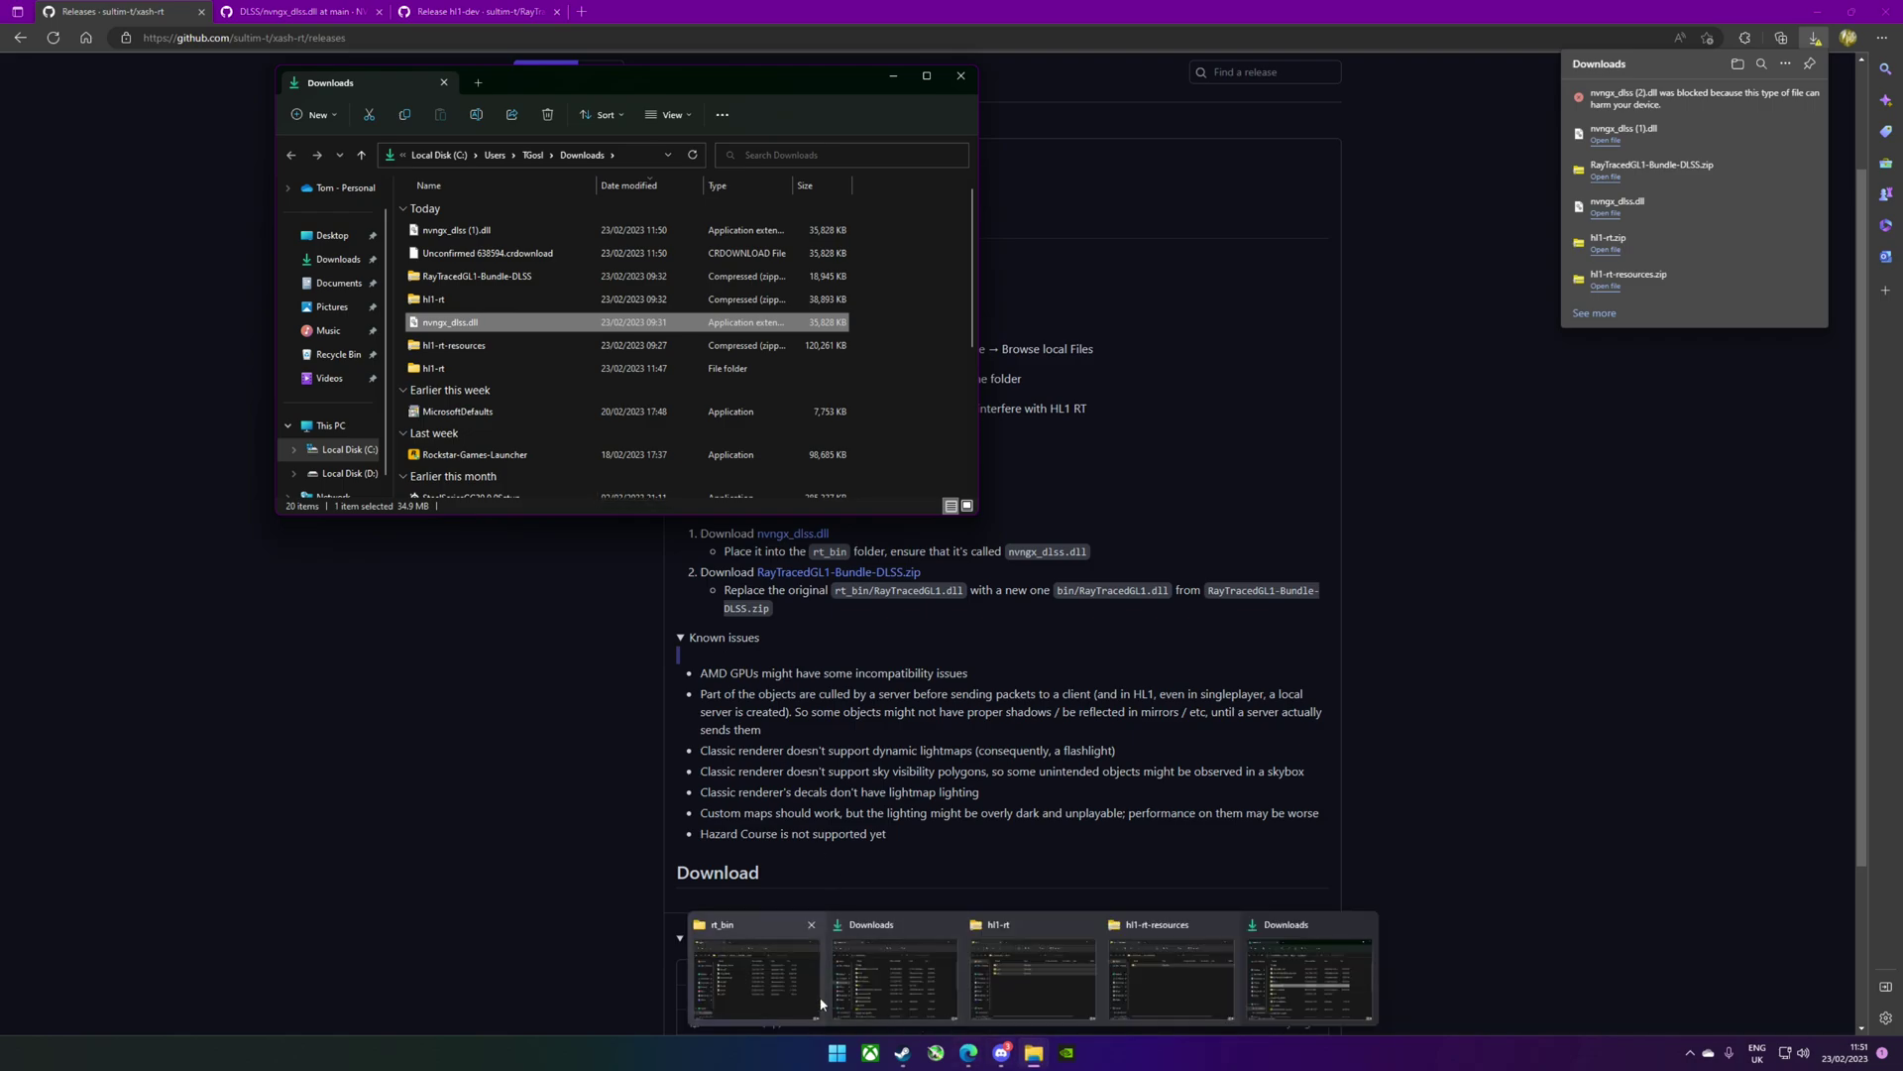
{"action": "left_click", "coordinate": [783, 972]}
{"action": "key", "text": "ctrl+v"}
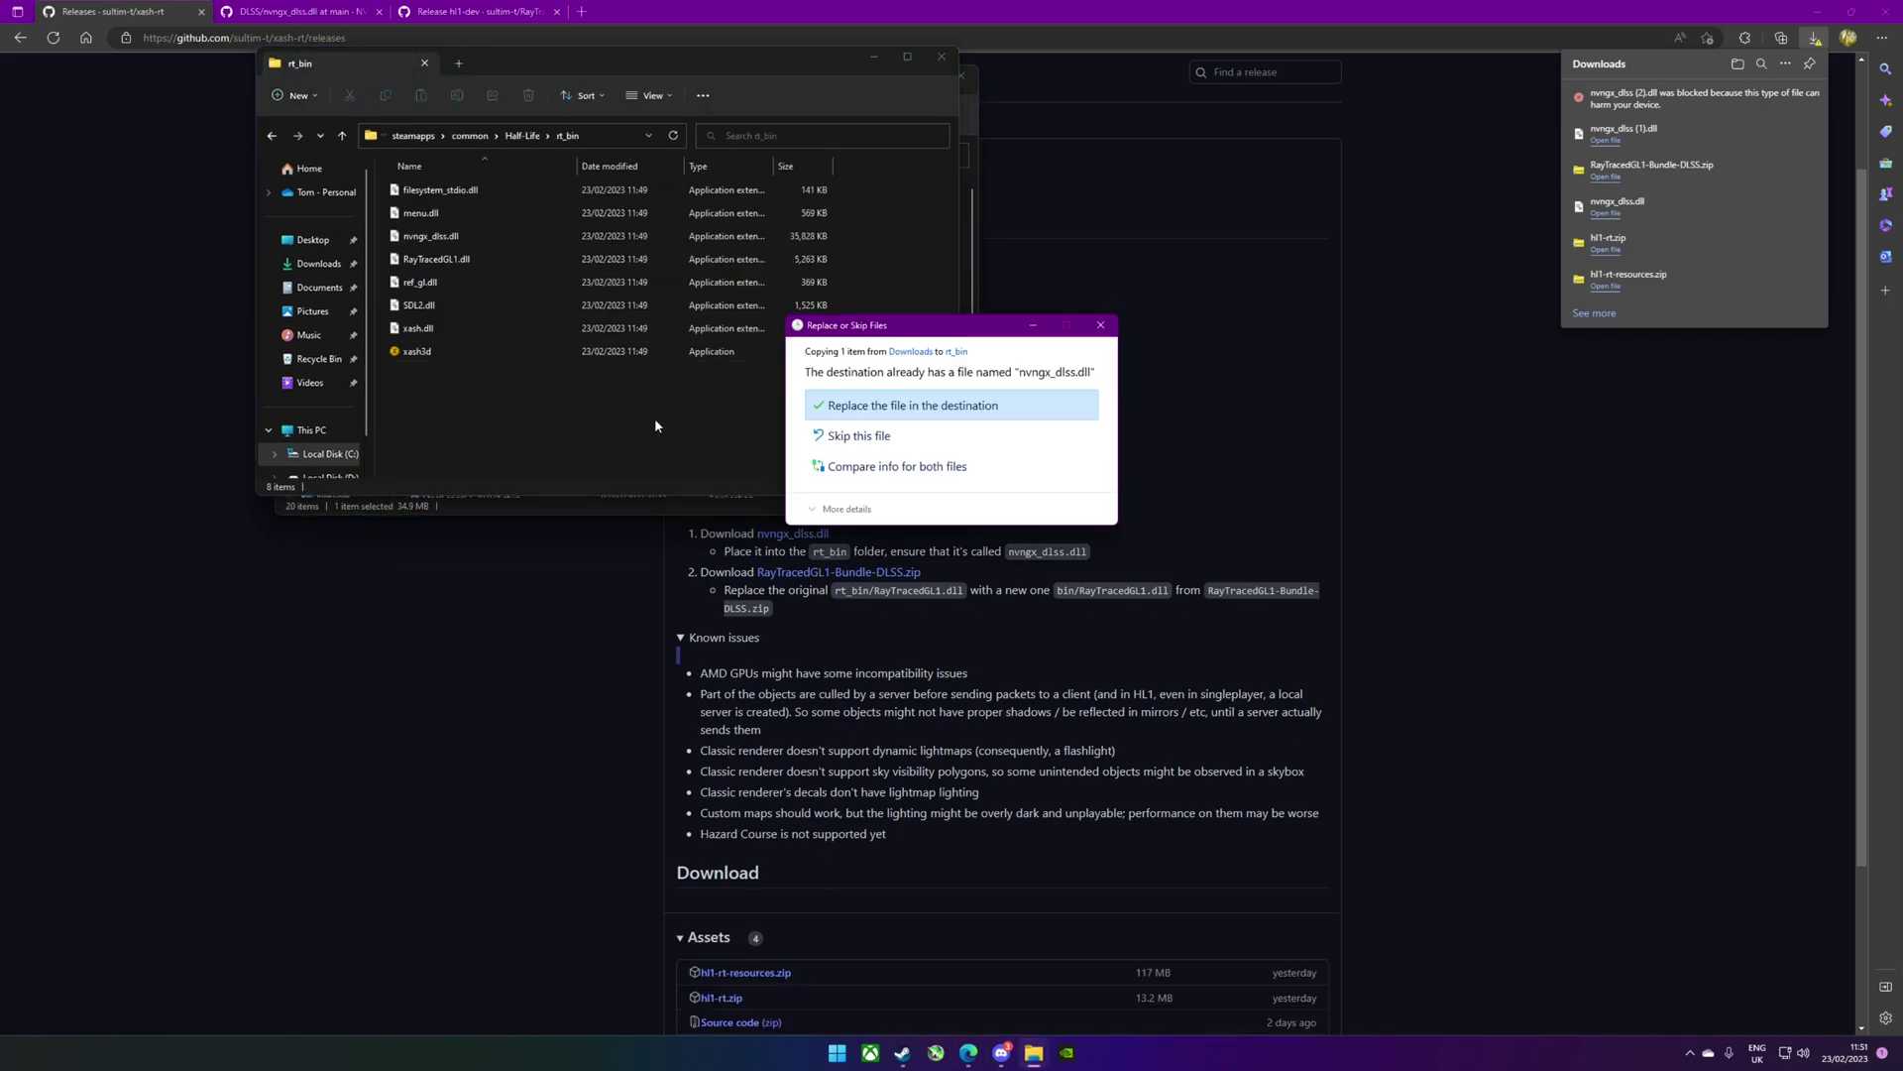
{"action": "left_click", "coordinate": [920, 411]}
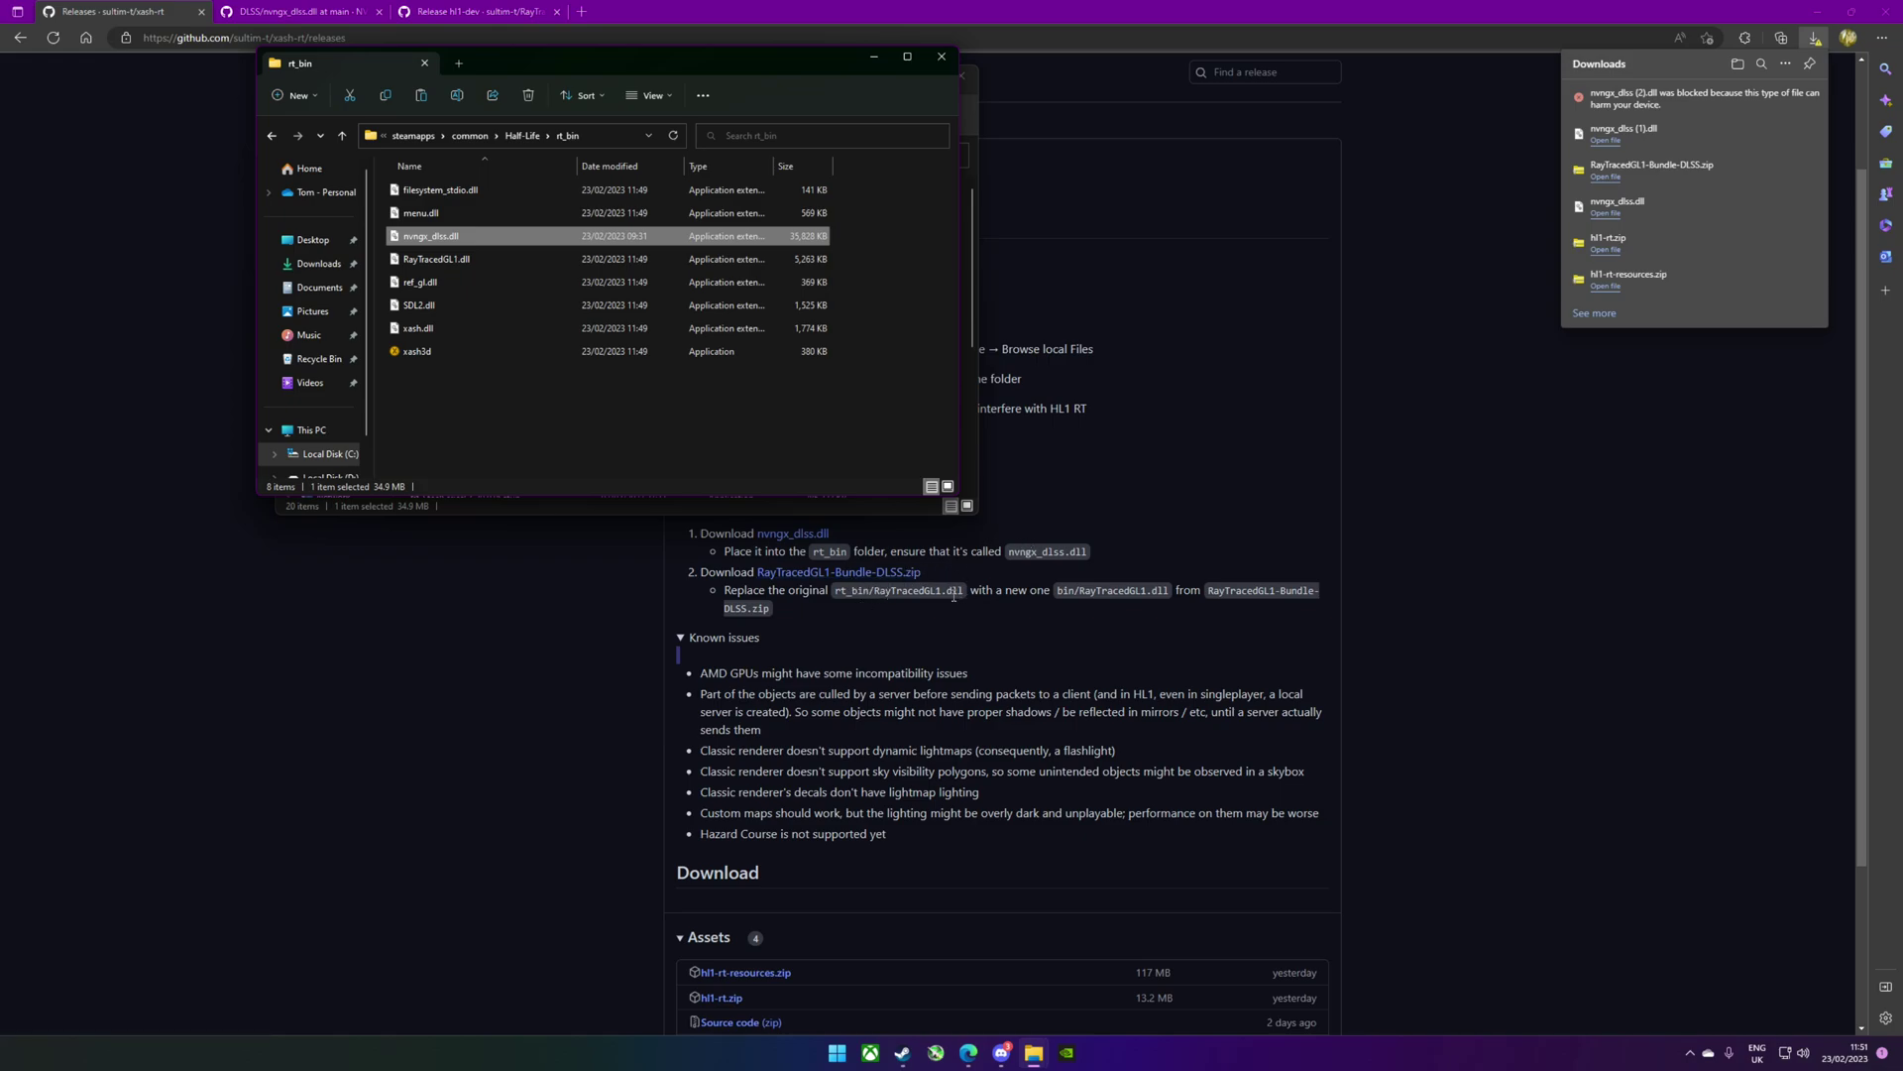
Open the RayTracedGL1-Bundle-DLSS bin folder and pick RayTracedGL1.dll to copy.
{"action": "left_click", "coordinate": [1682, 172]}
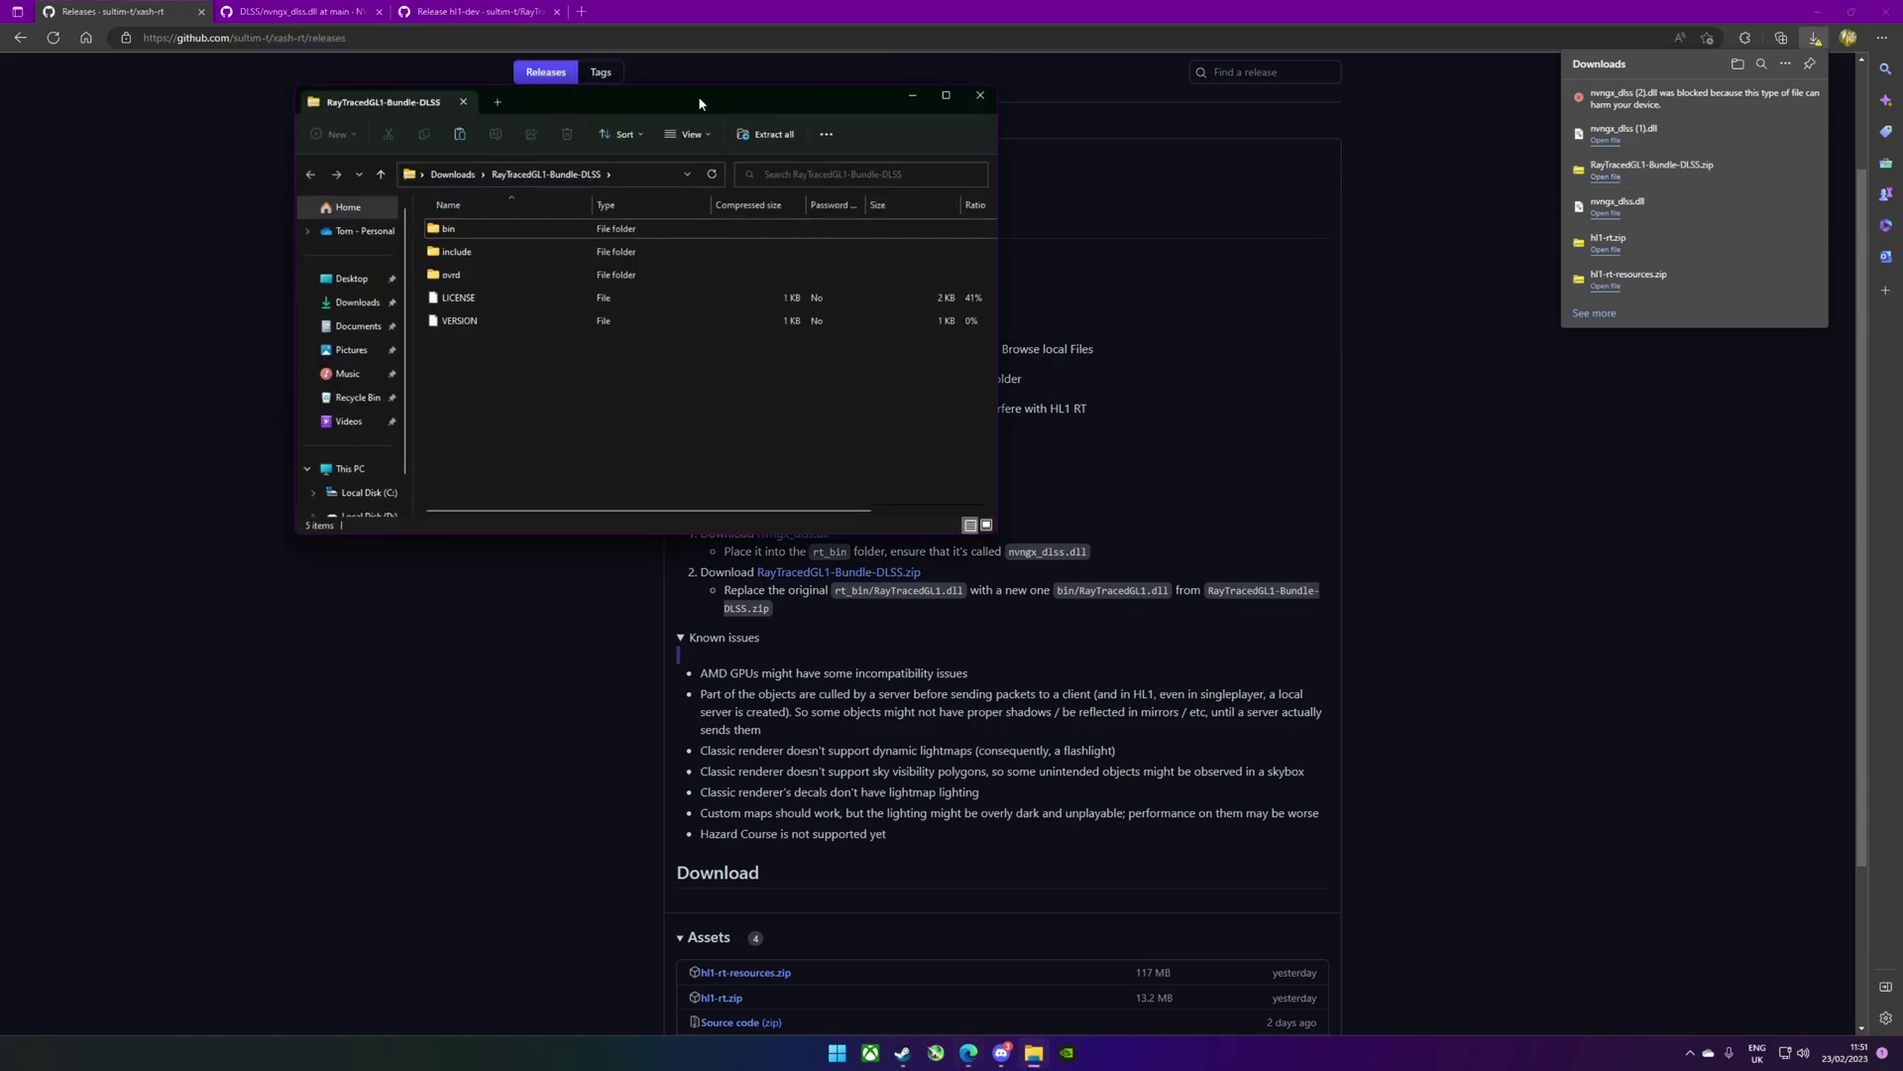
{"action": "left_click_drag", "start_coordinate": [699, 103], "coordinate": [1618, 415]}
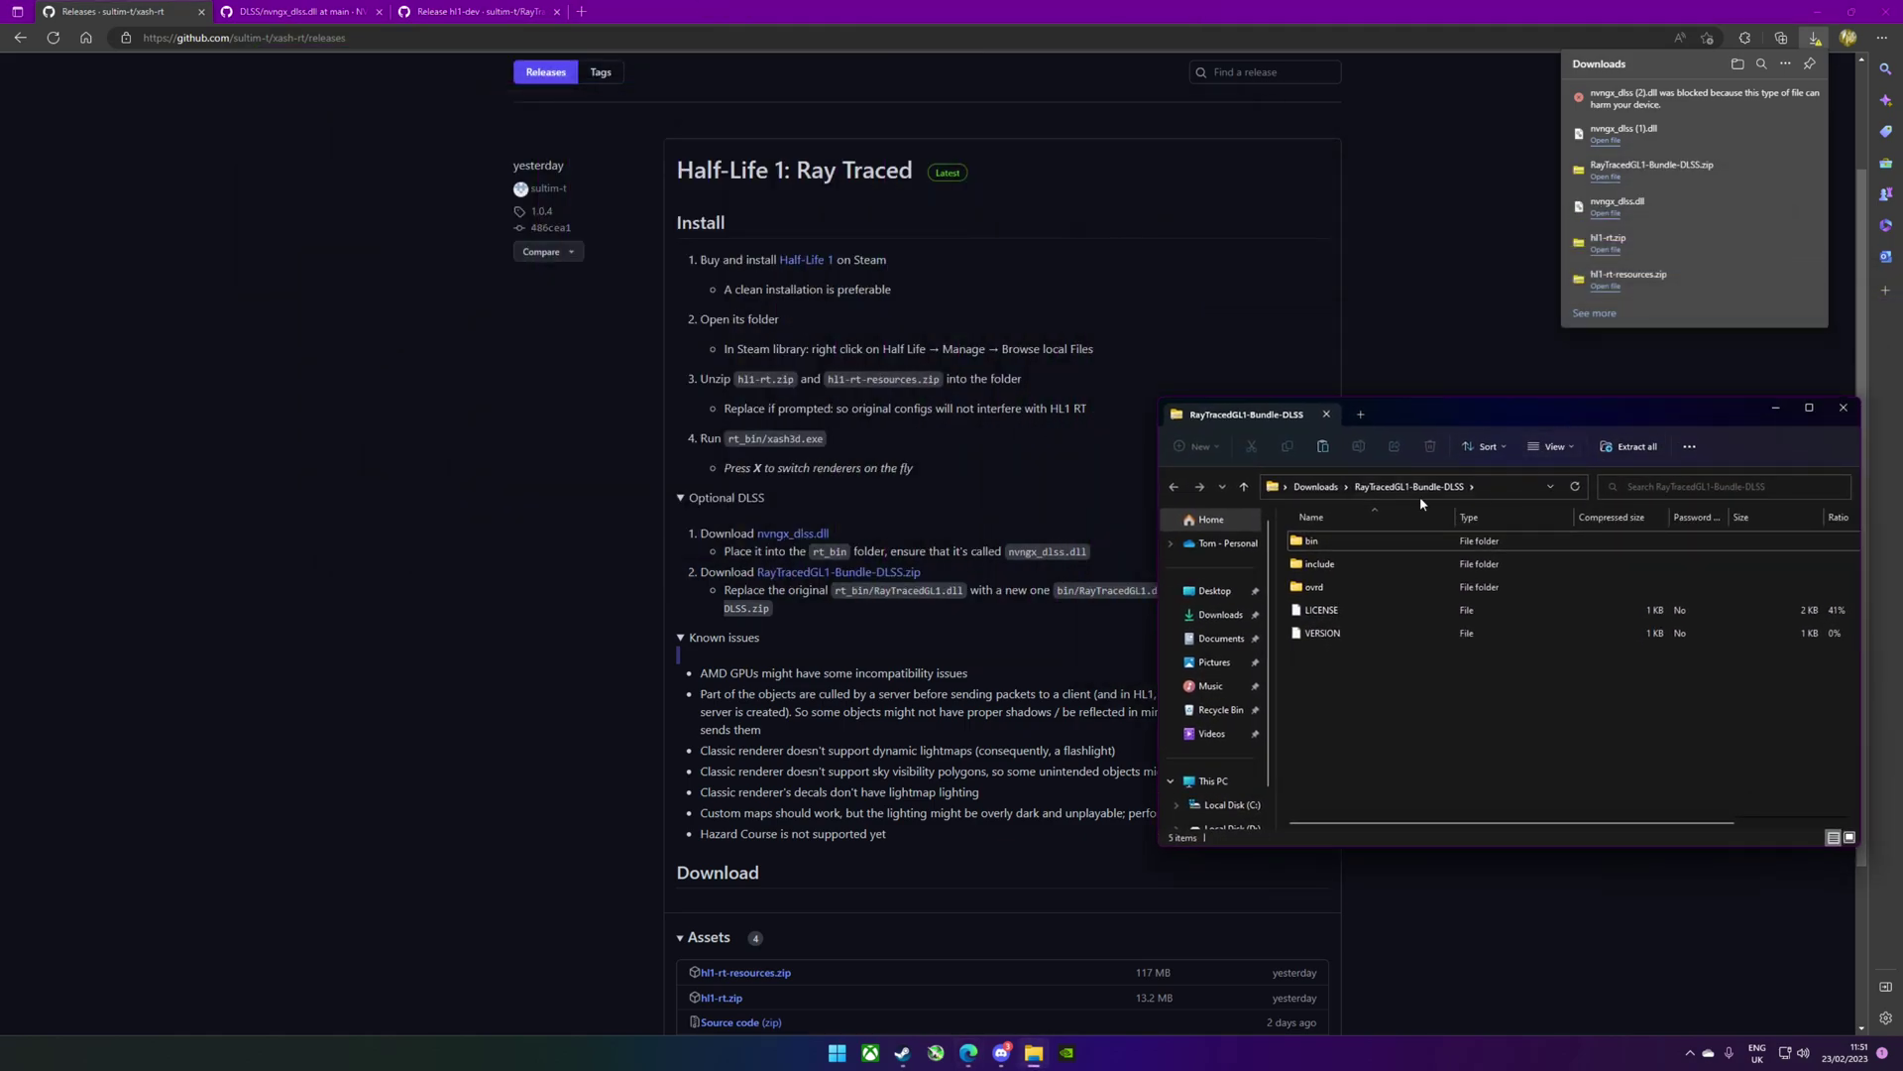
{"action": "double_click", "coordinate": [1342, 537]}
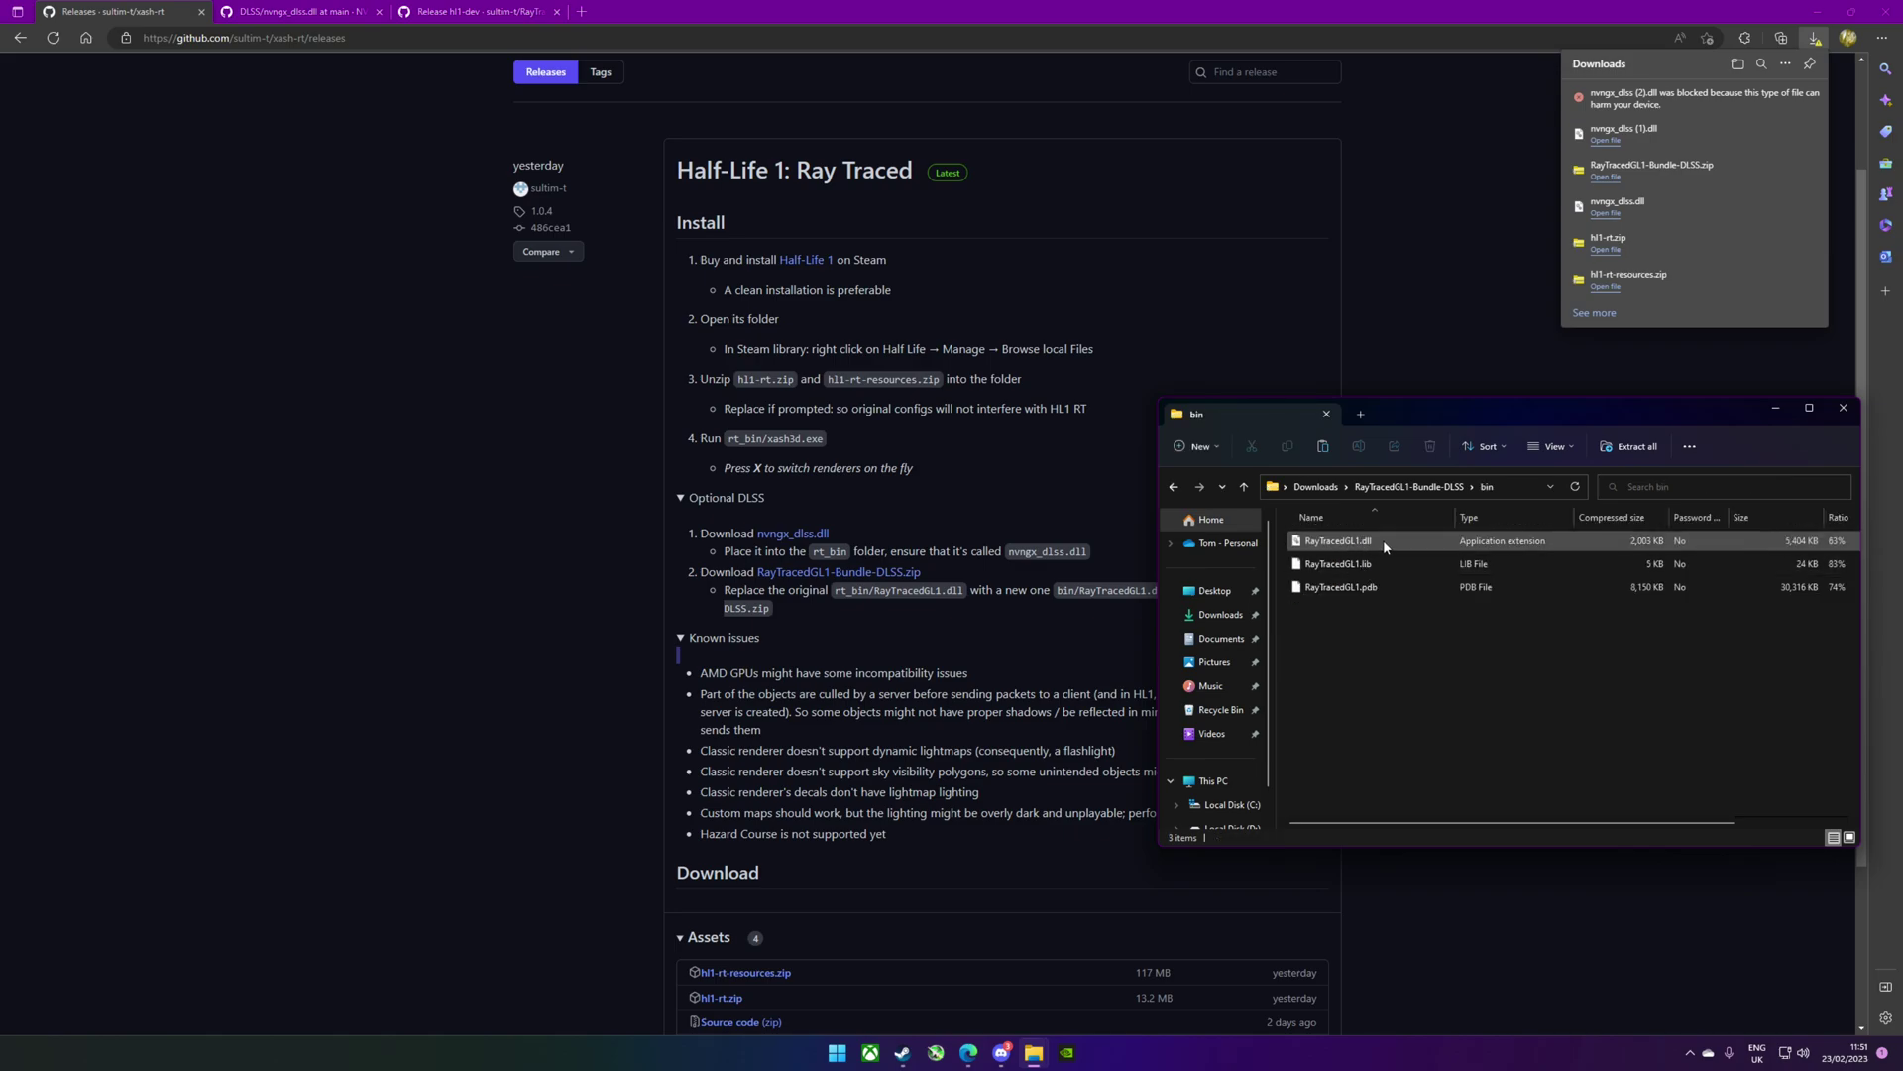
{"action": "left_click", "coordinate": [1383, 539]}
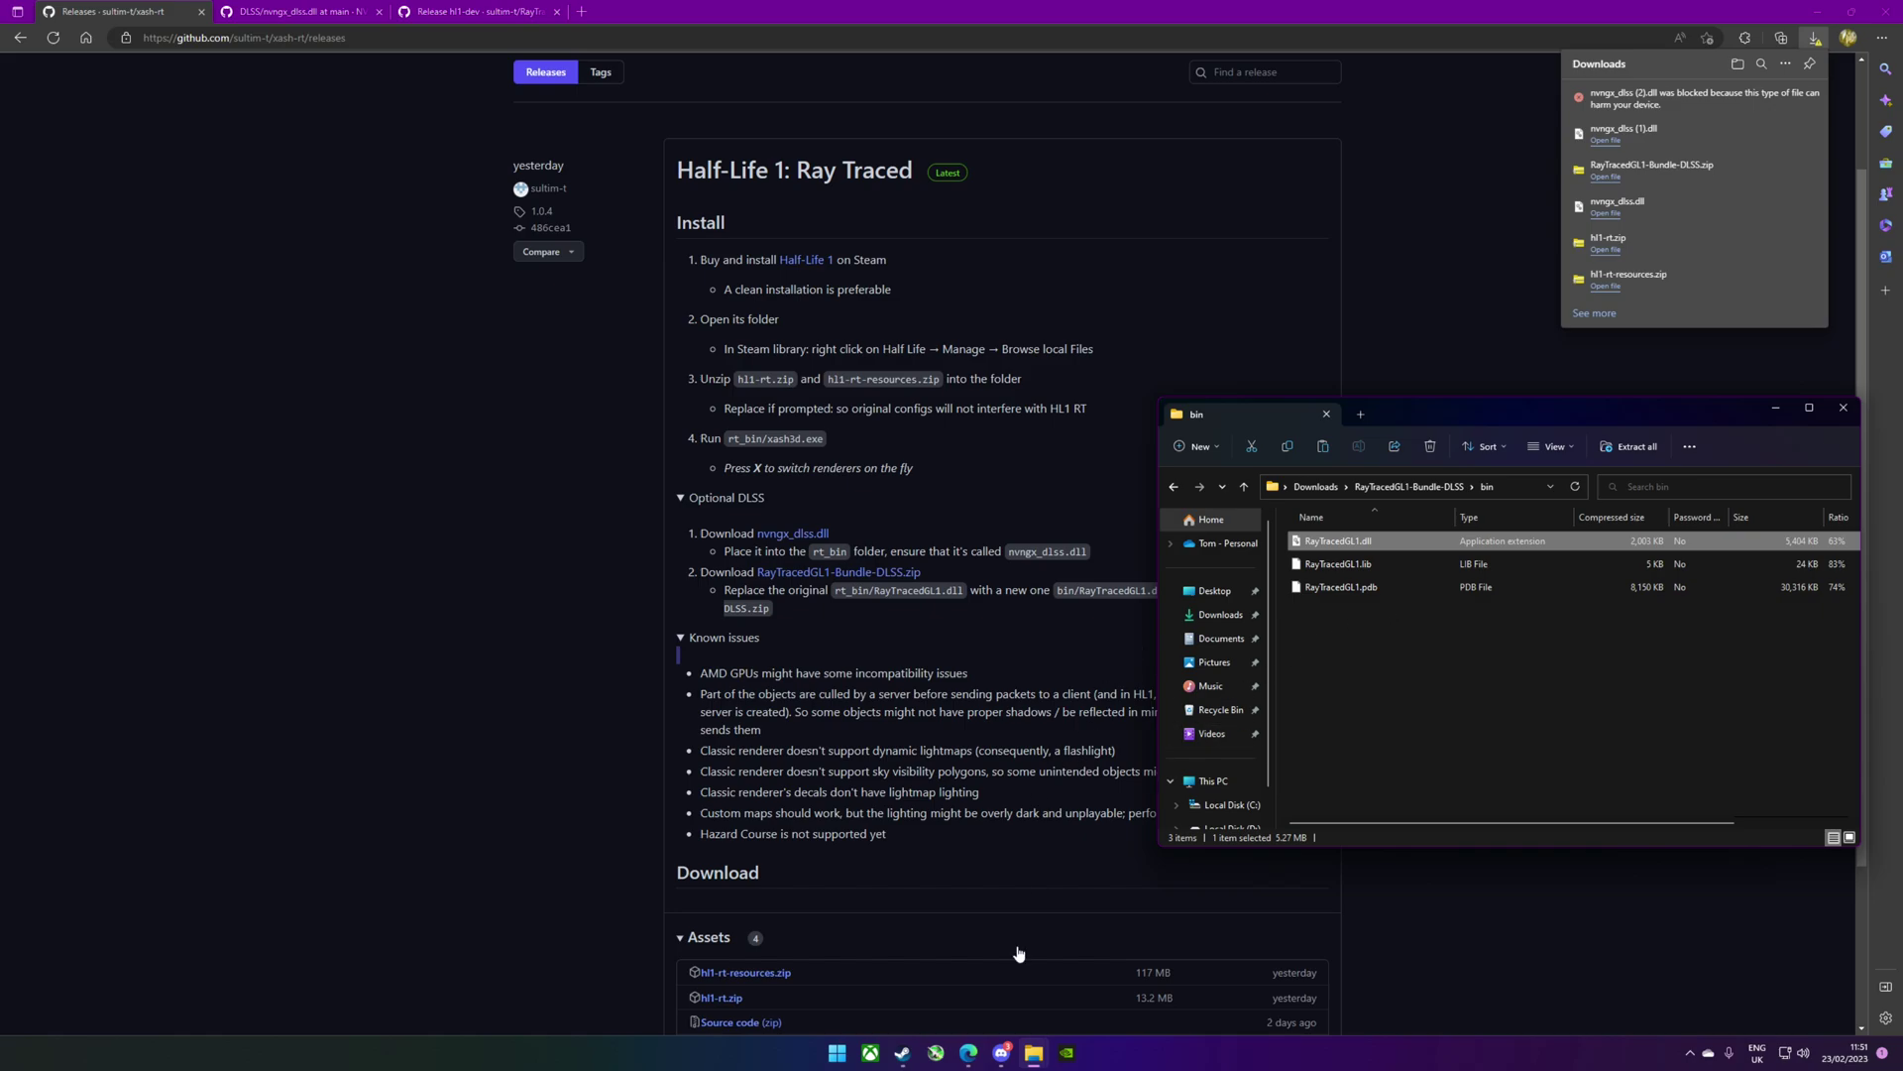
Paste RayTracedGL1.dll into rt_bin replacing the old copy, and close the bundle's bin window.
{"action": "mouse_move", "coordinate": [1034, 1053]}
{"action": "left_click", "coordinate": [704, 974]}
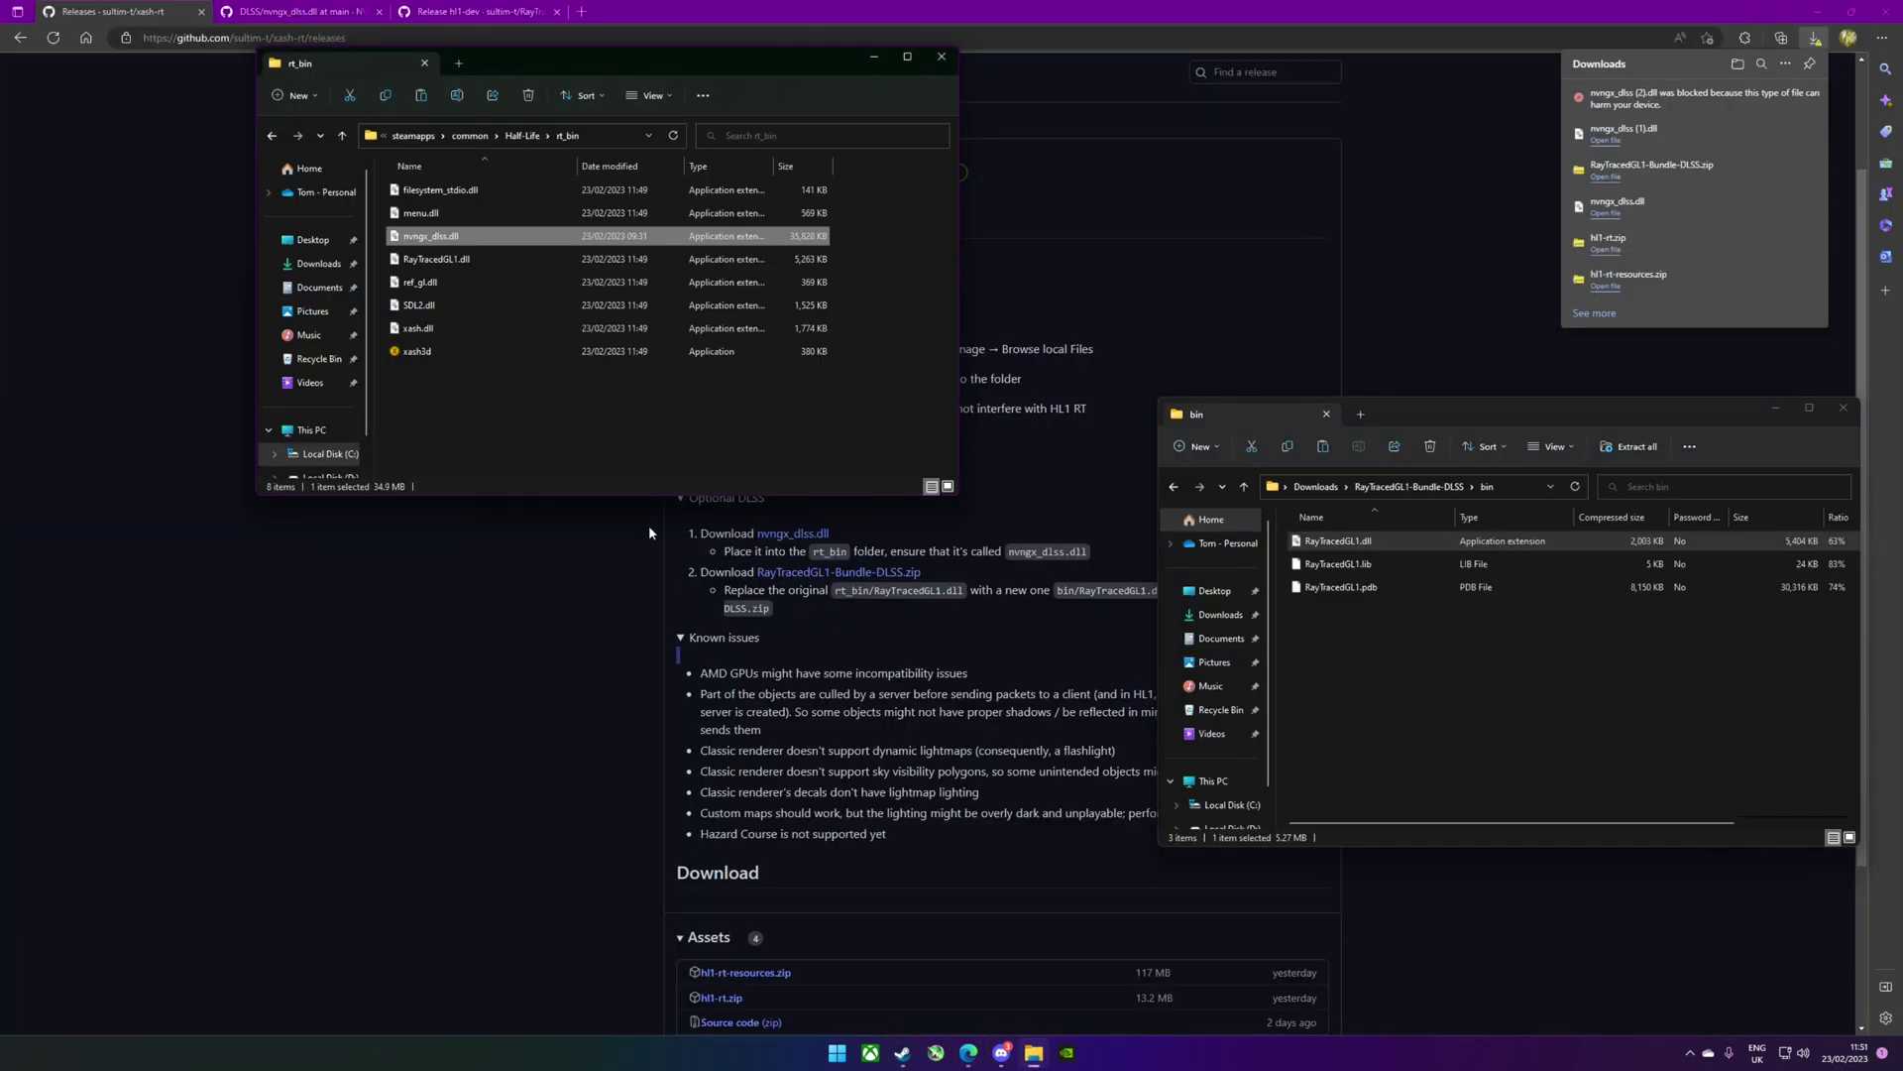
{"action": "left_click", "coordinate": [443, 415]}
{"action": "key", "text": "ctrl+v"}
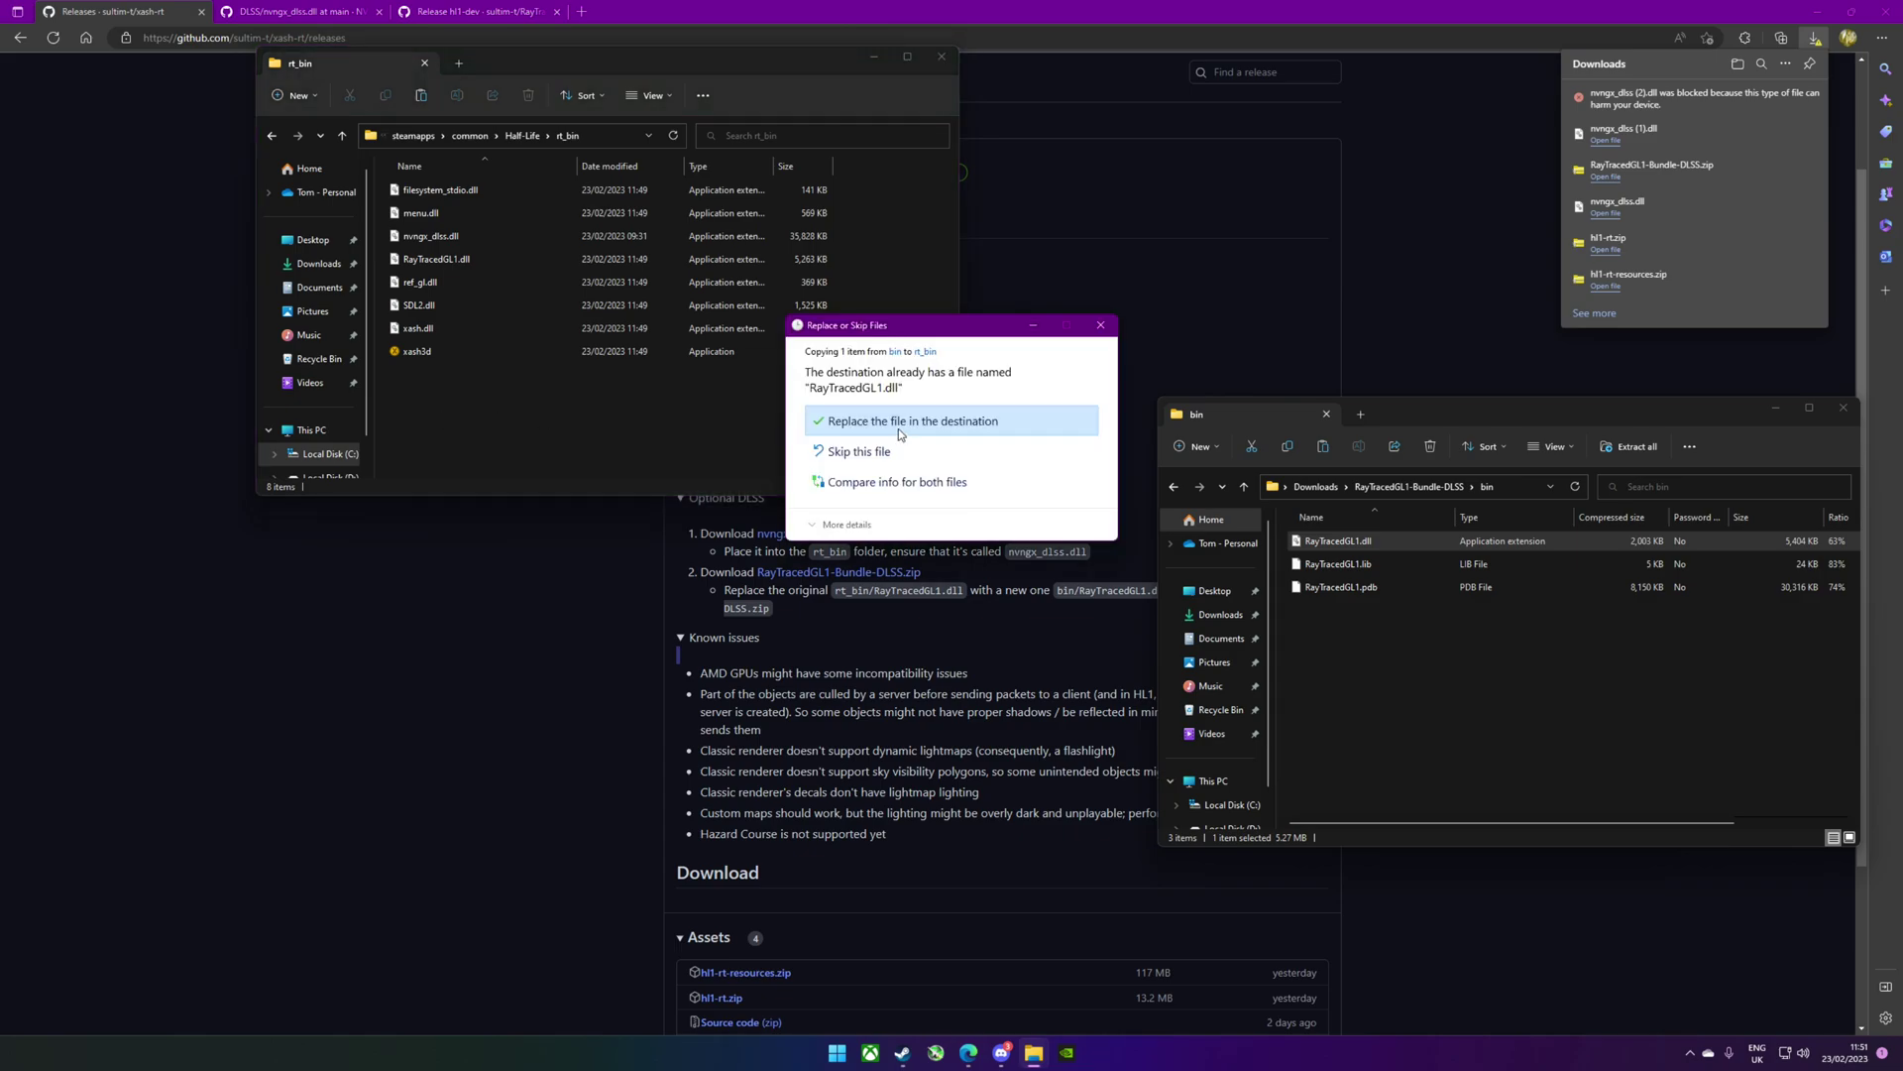
{"action": "left_click", "coordinate": [901, 426]}
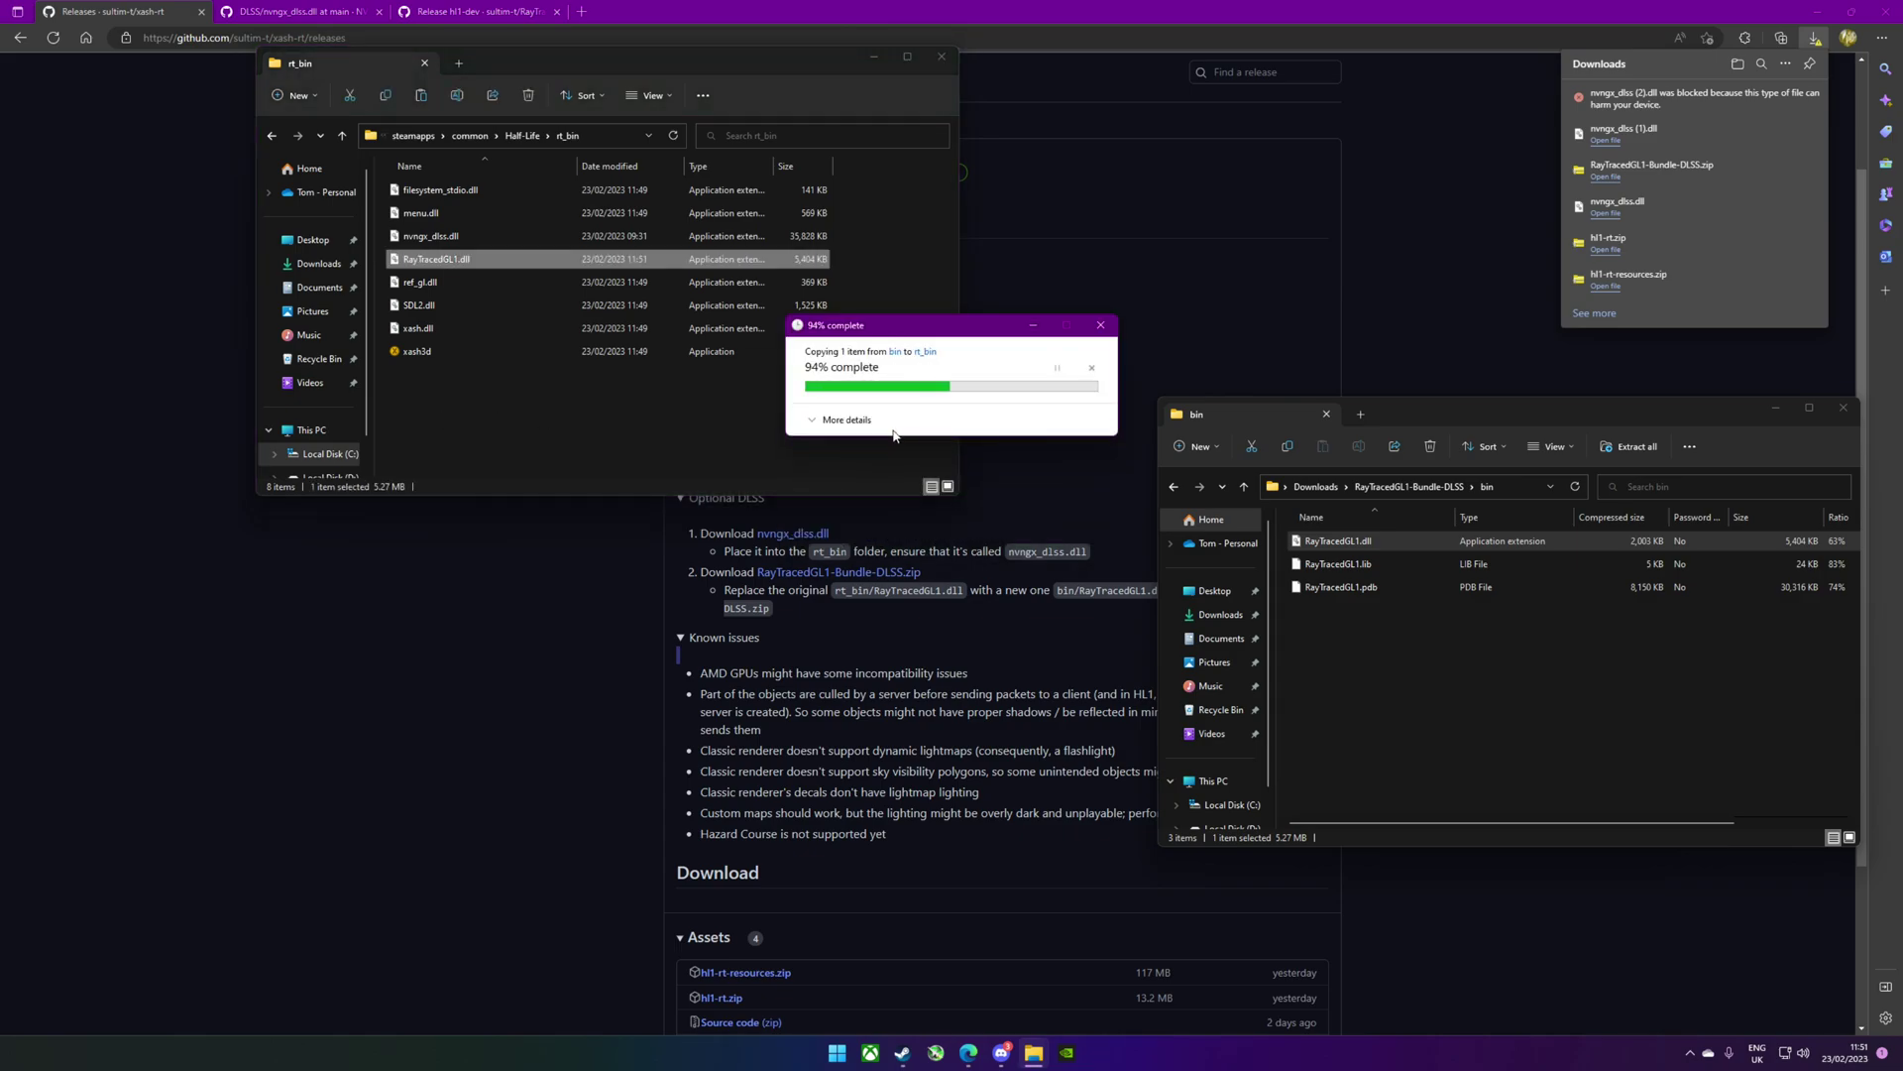
{"action": "left_click", "coordinate": [1841, 409]}
{"action": "left_click", "coordinate": [456, 391]}
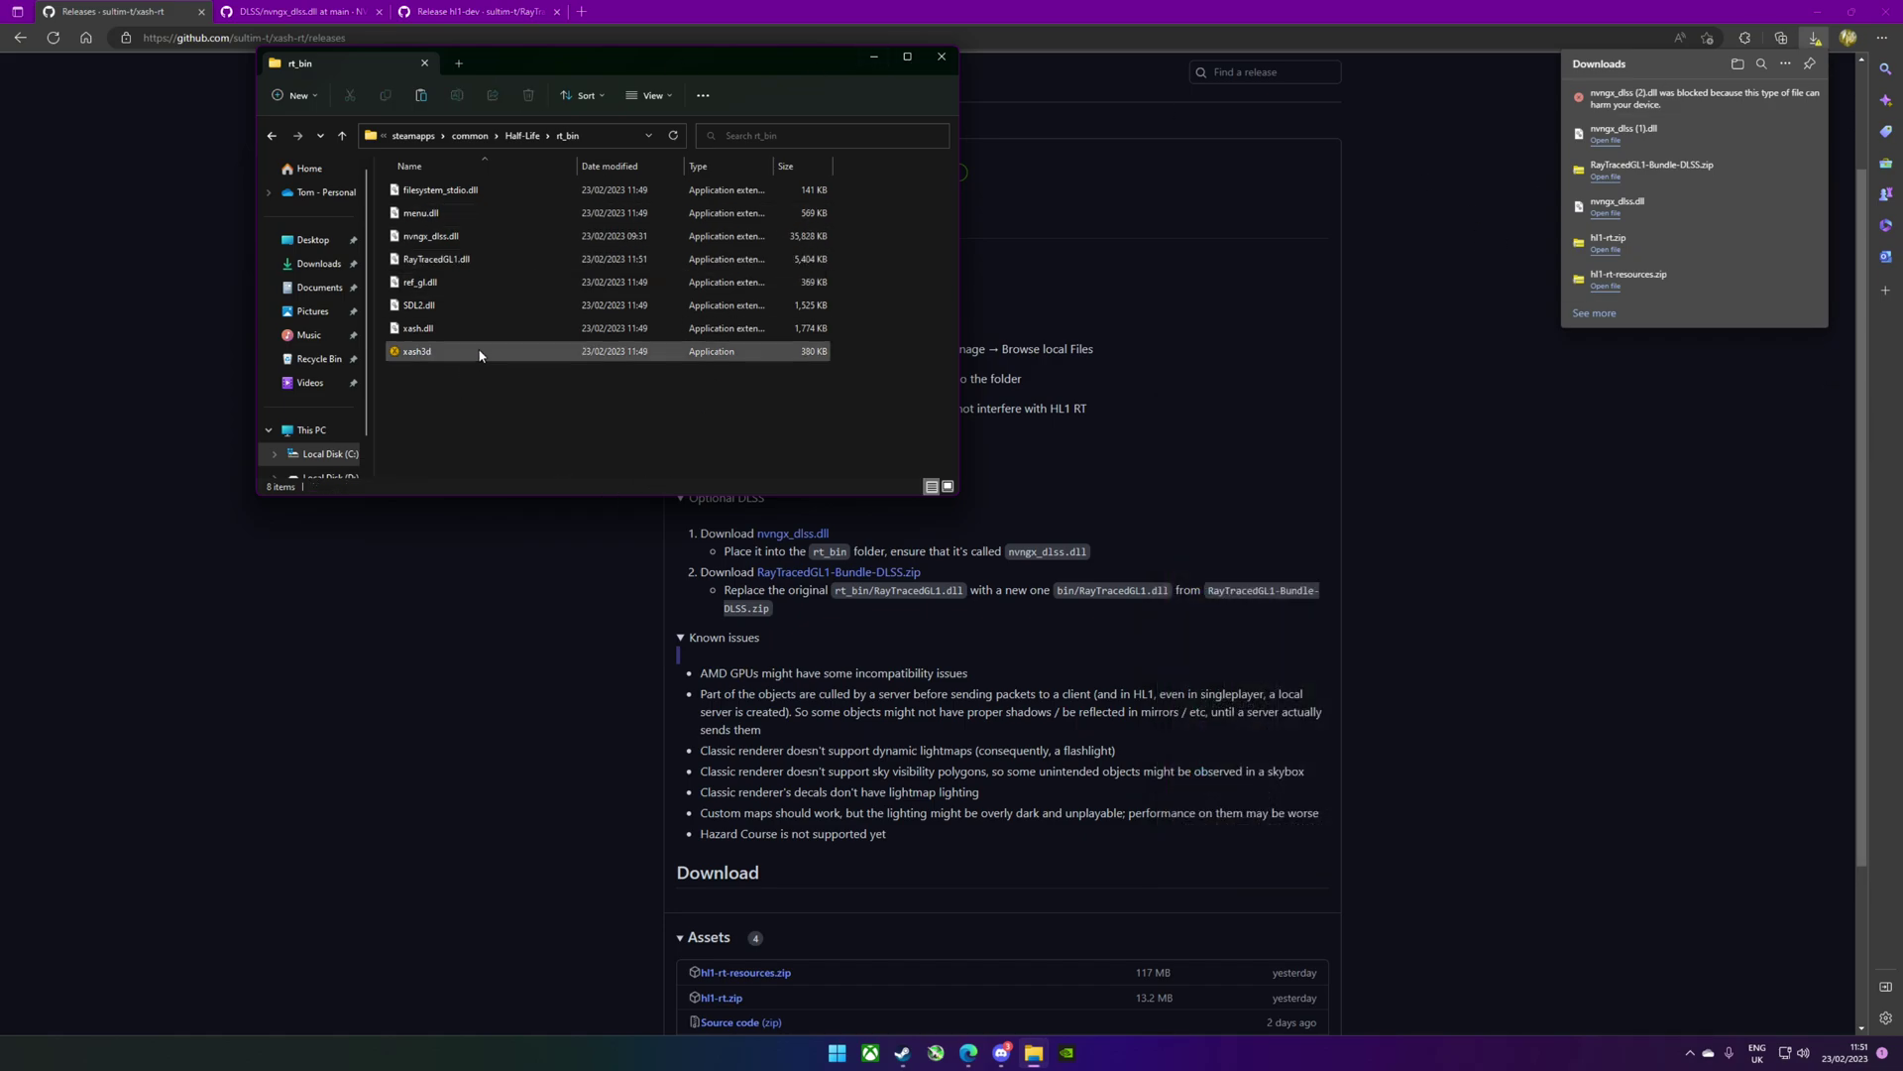
Launch xash3d.exe from rt_bin and expand SmartScreen's More info to show Run anyway.
{"action": "left_click_drag", "start_coordinate": [771, 62], "coordinate": [1118, 210]}
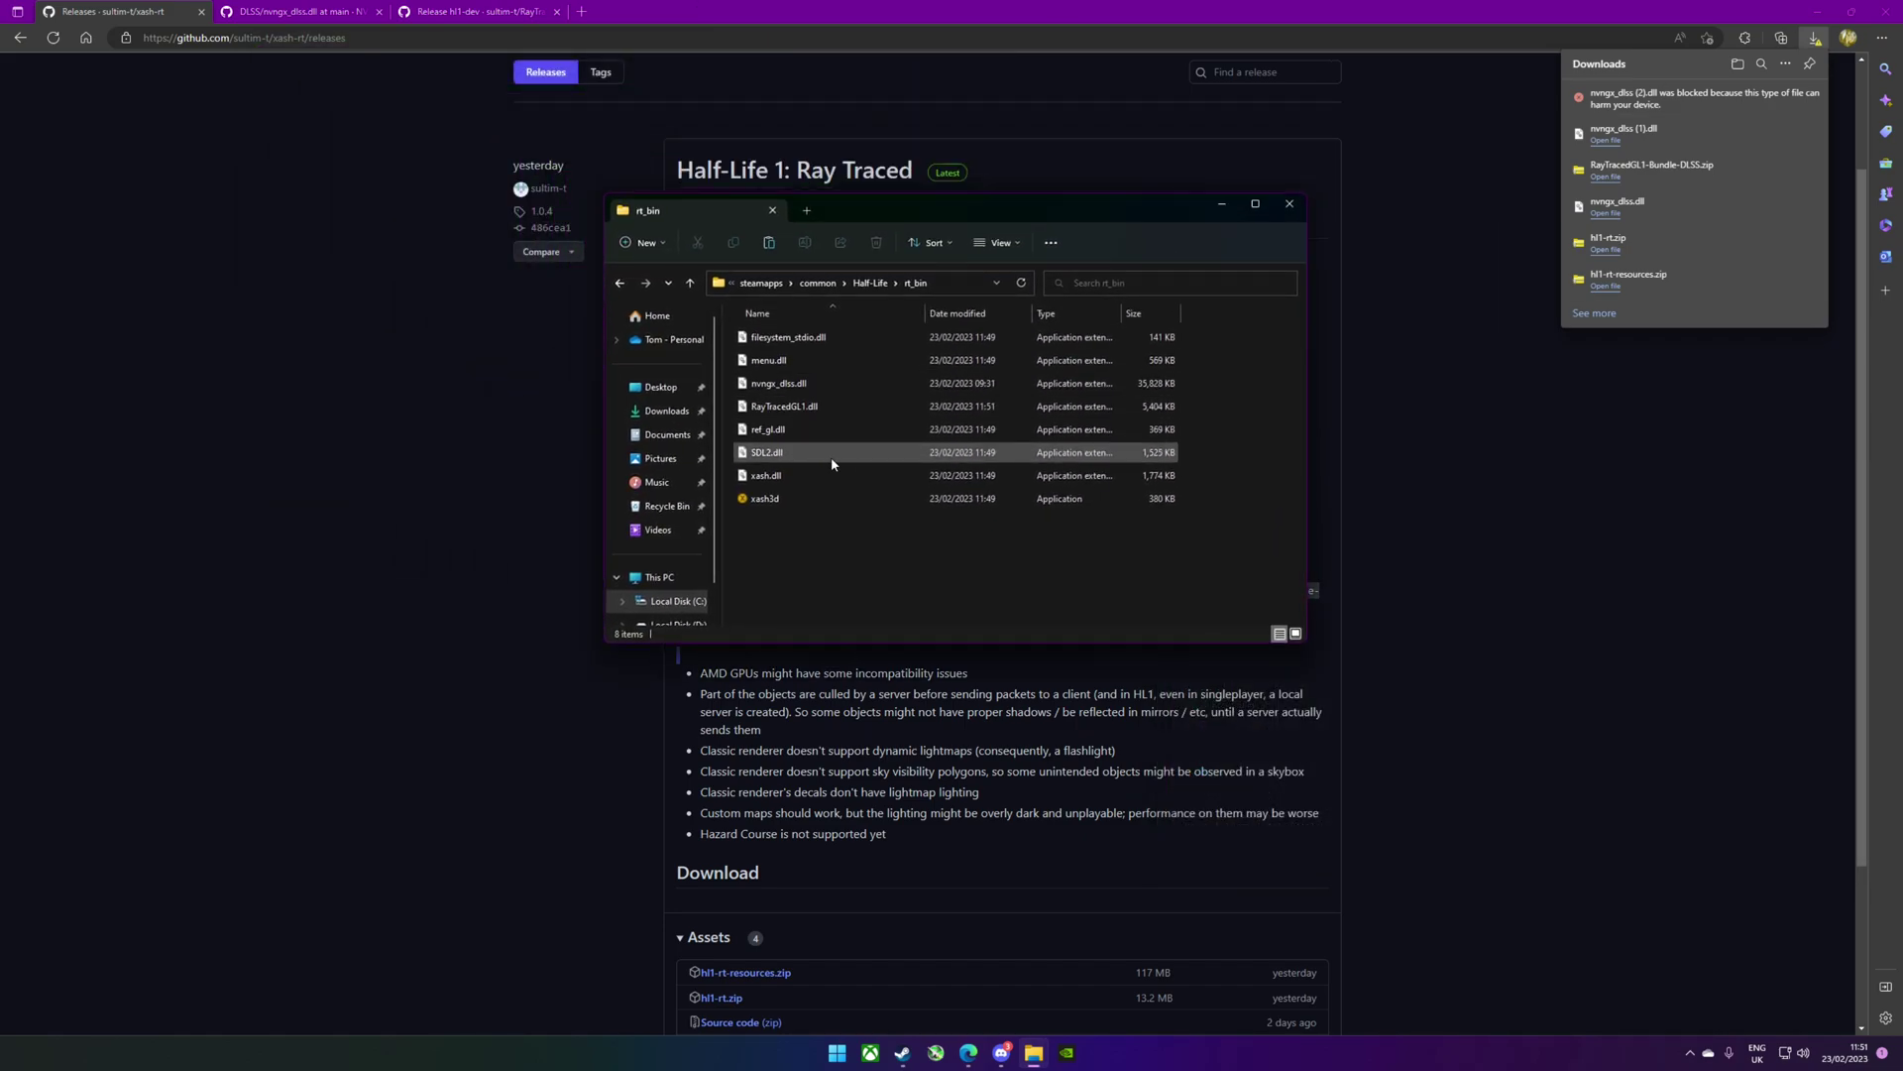
{"action": "left_click", "coordinate": [782, 506]}
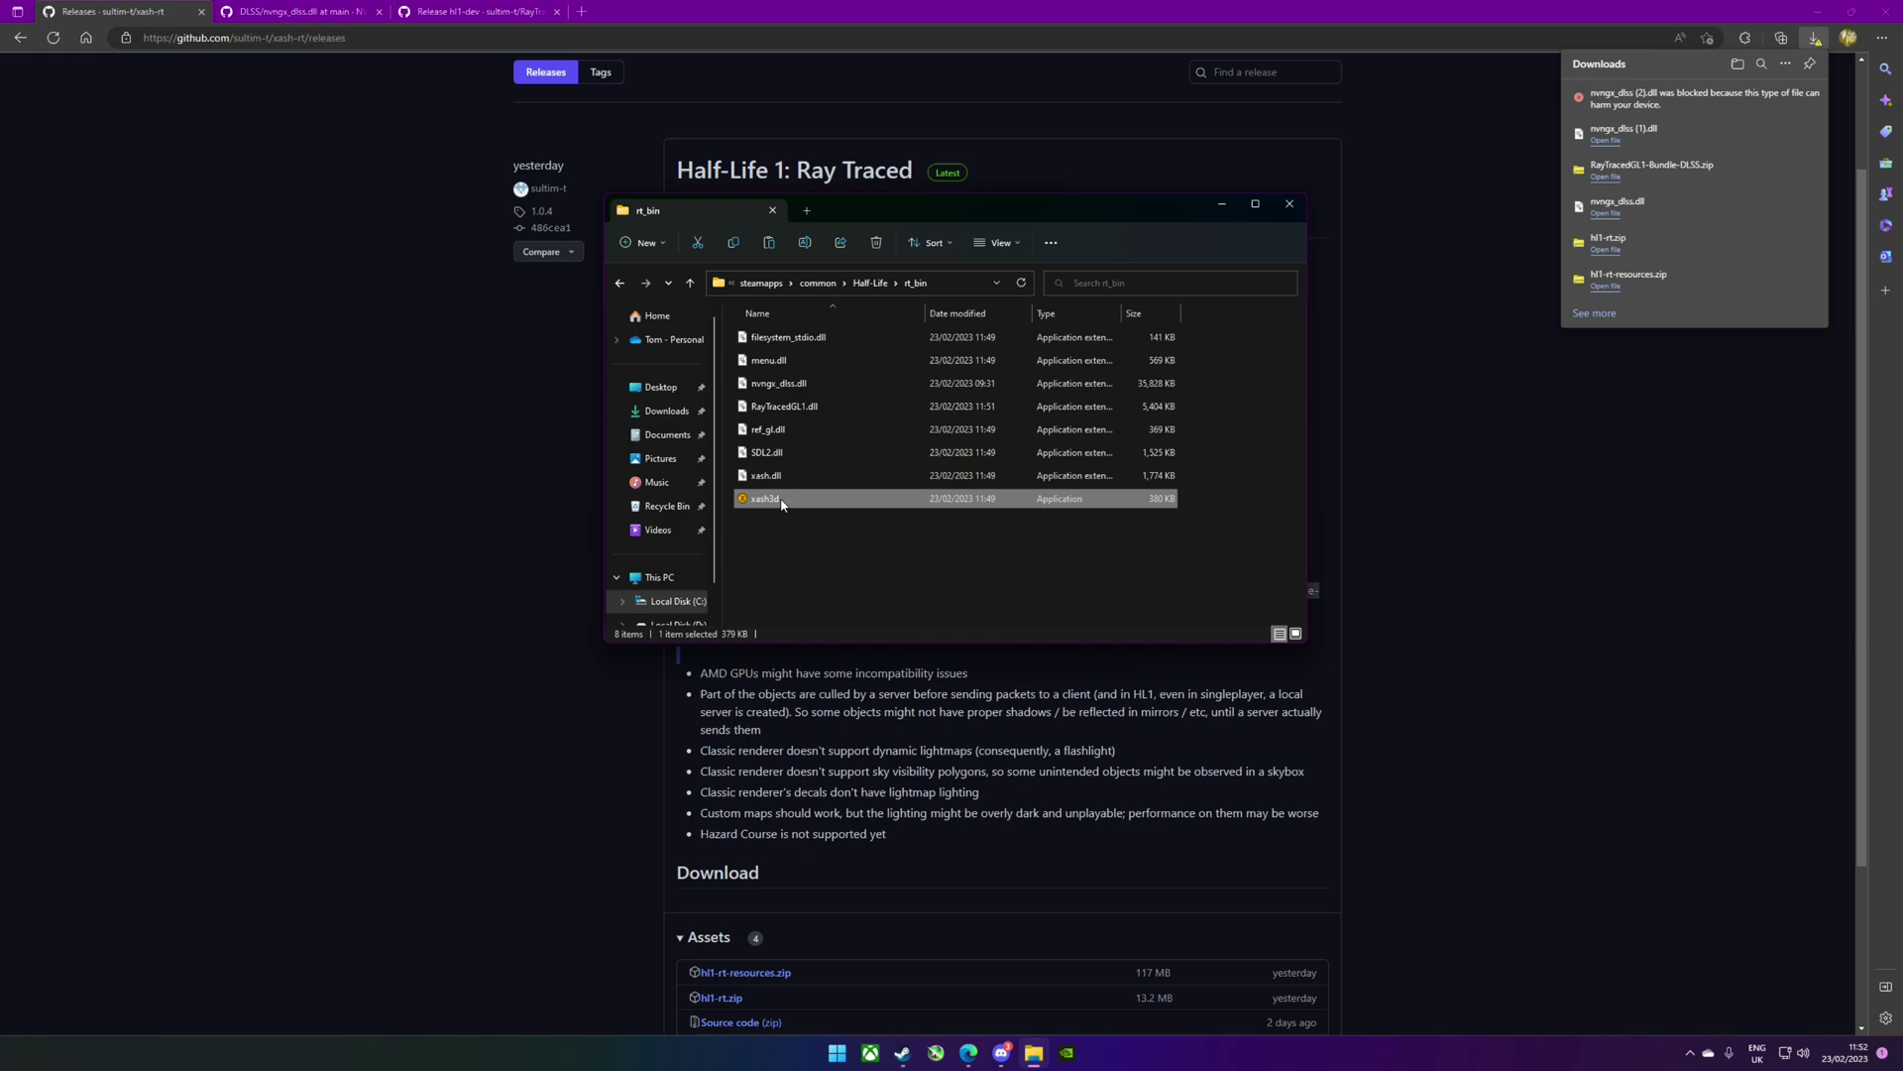
{"action": "double_click", "coordinate": [781, 504]}
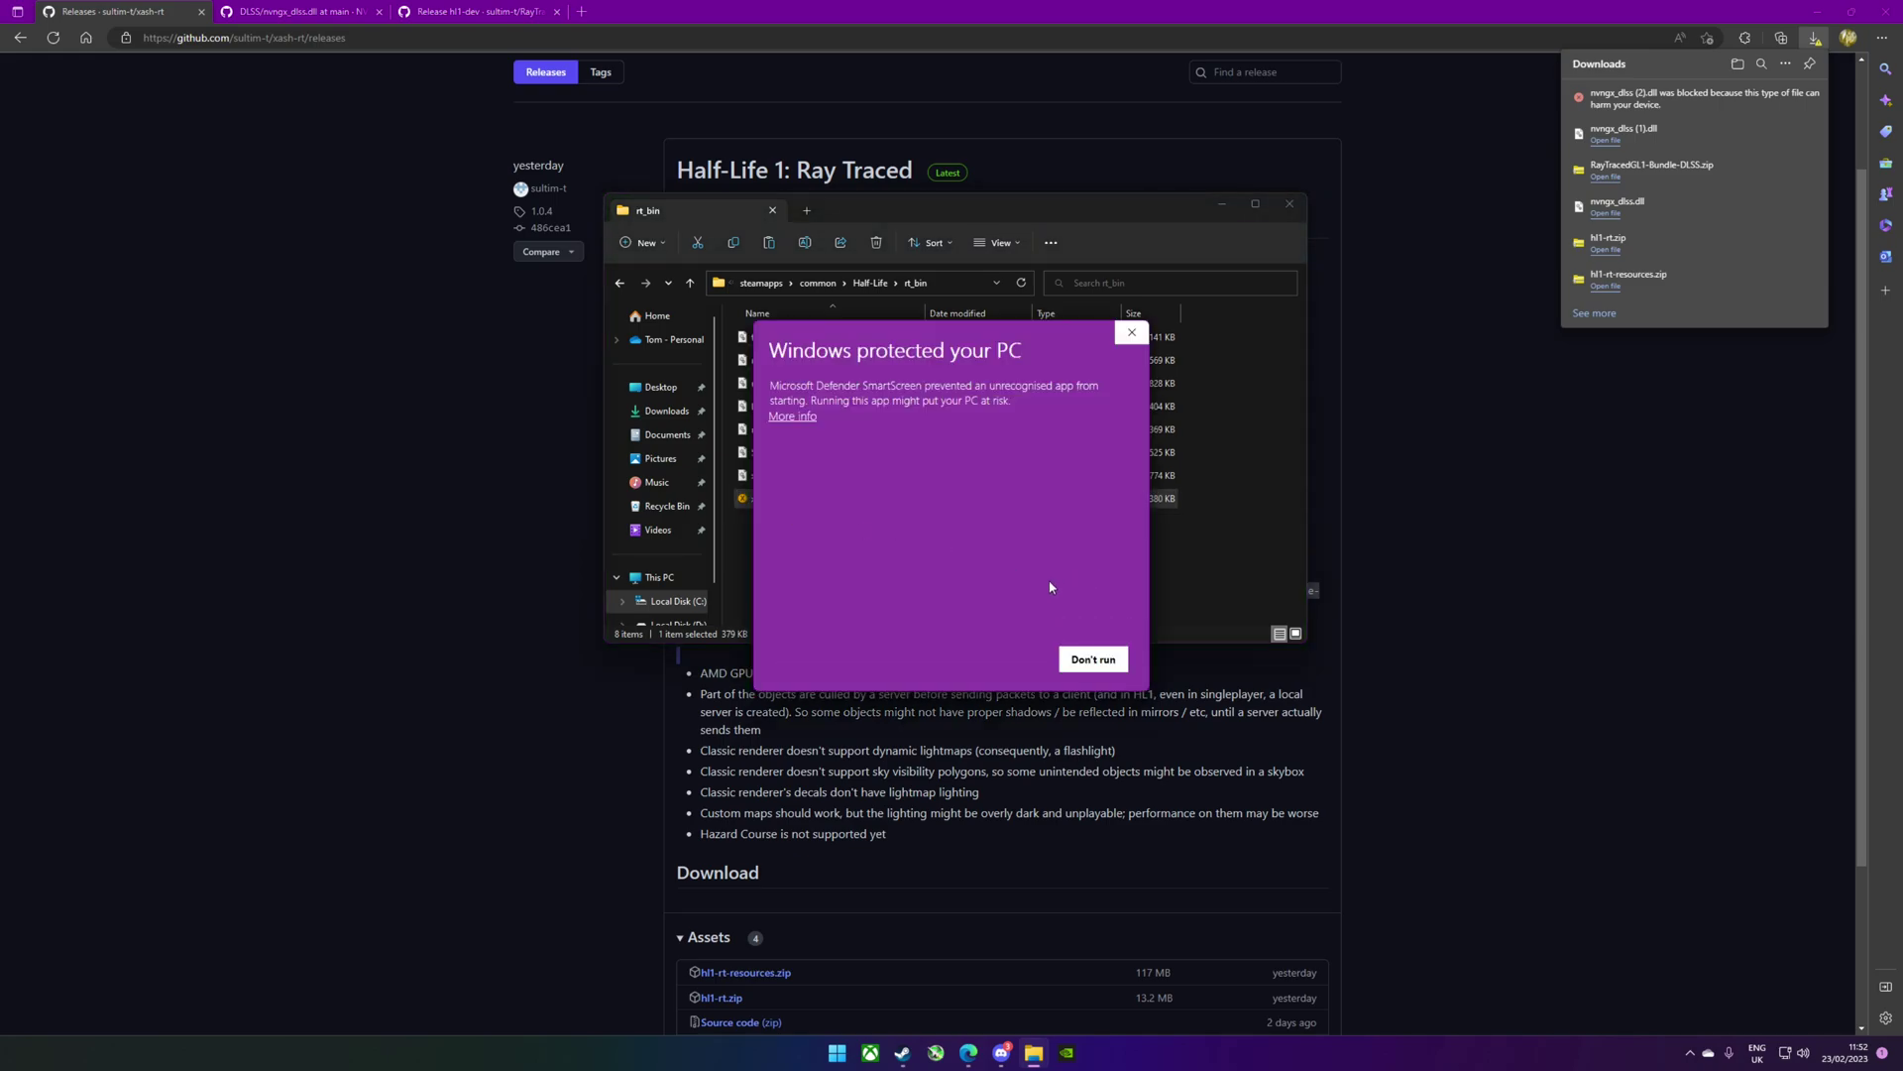
{"action": "left_click", "coordinate": [812, 419]}
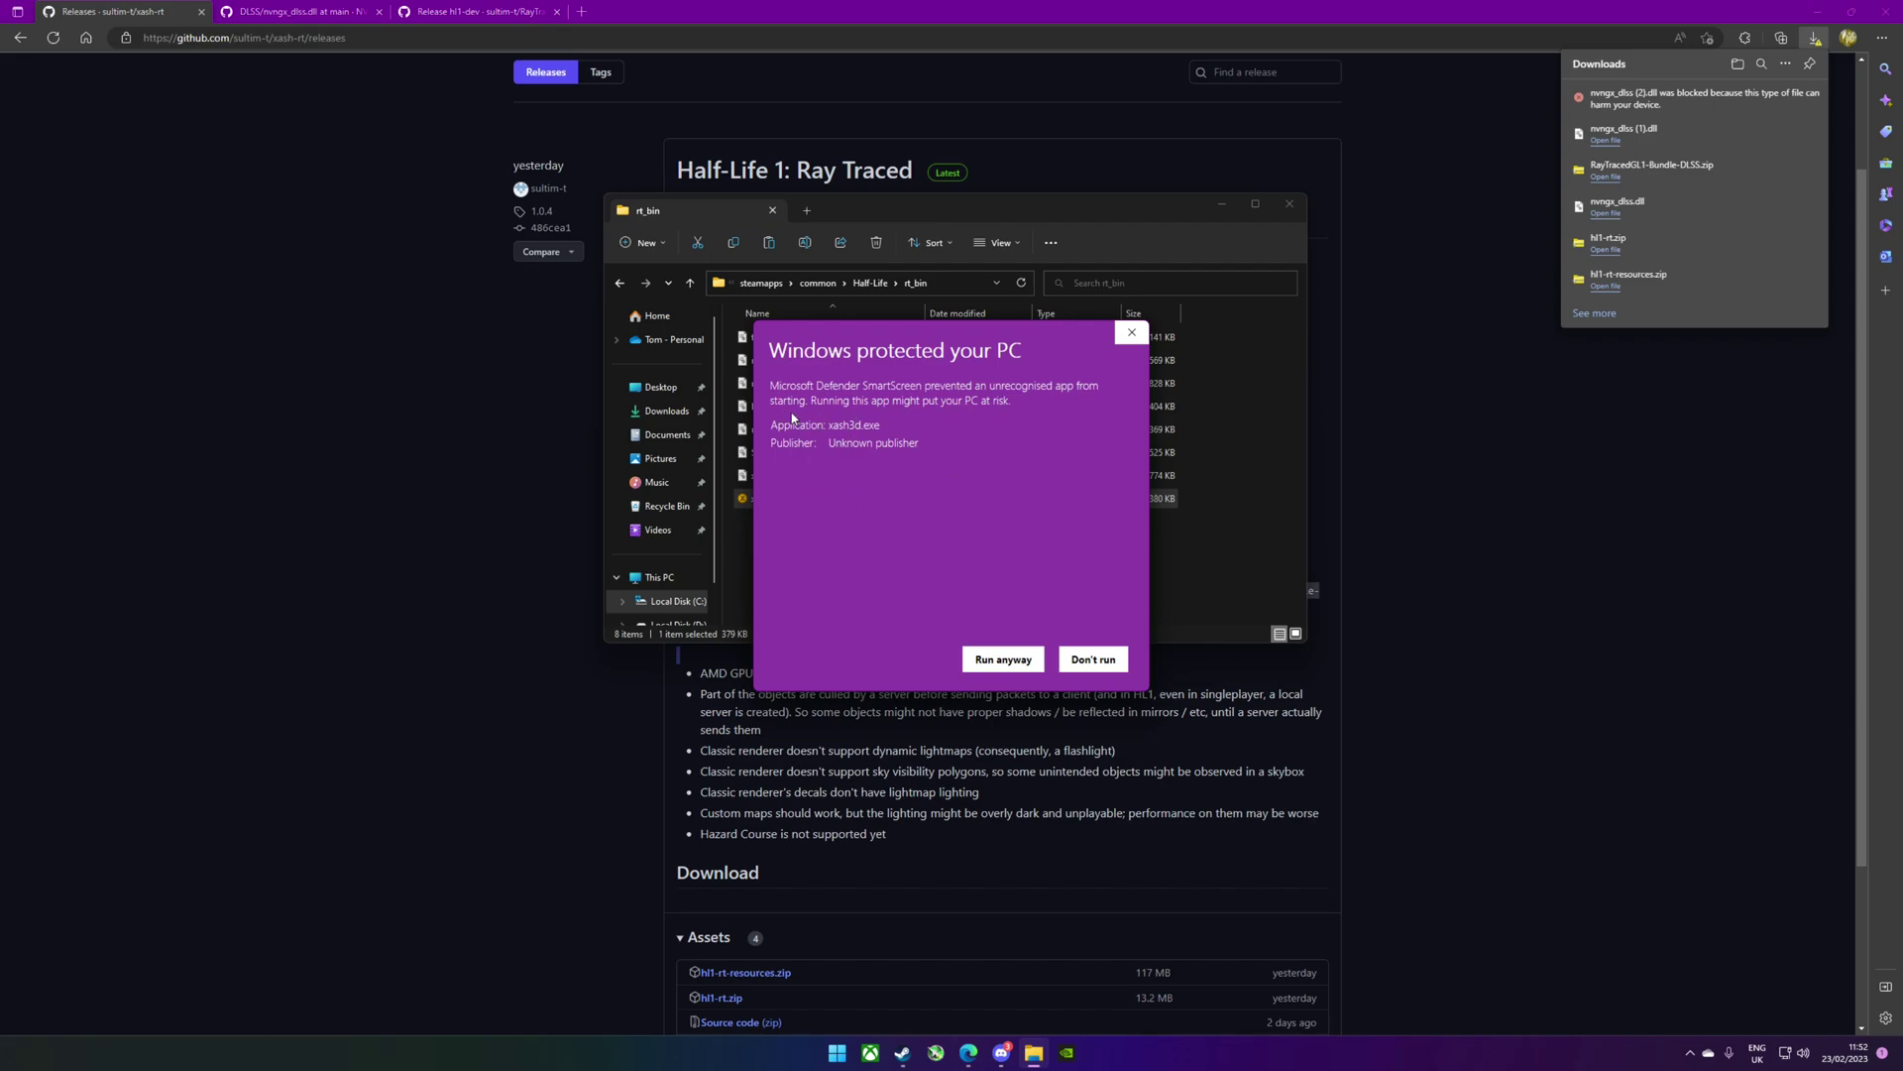
Run xash3d past the security warning, open Graphics, and cycle NVIDIA DLSS through its levels back to Off.
{"action": "left_click", "coordinate": [997, 661]}
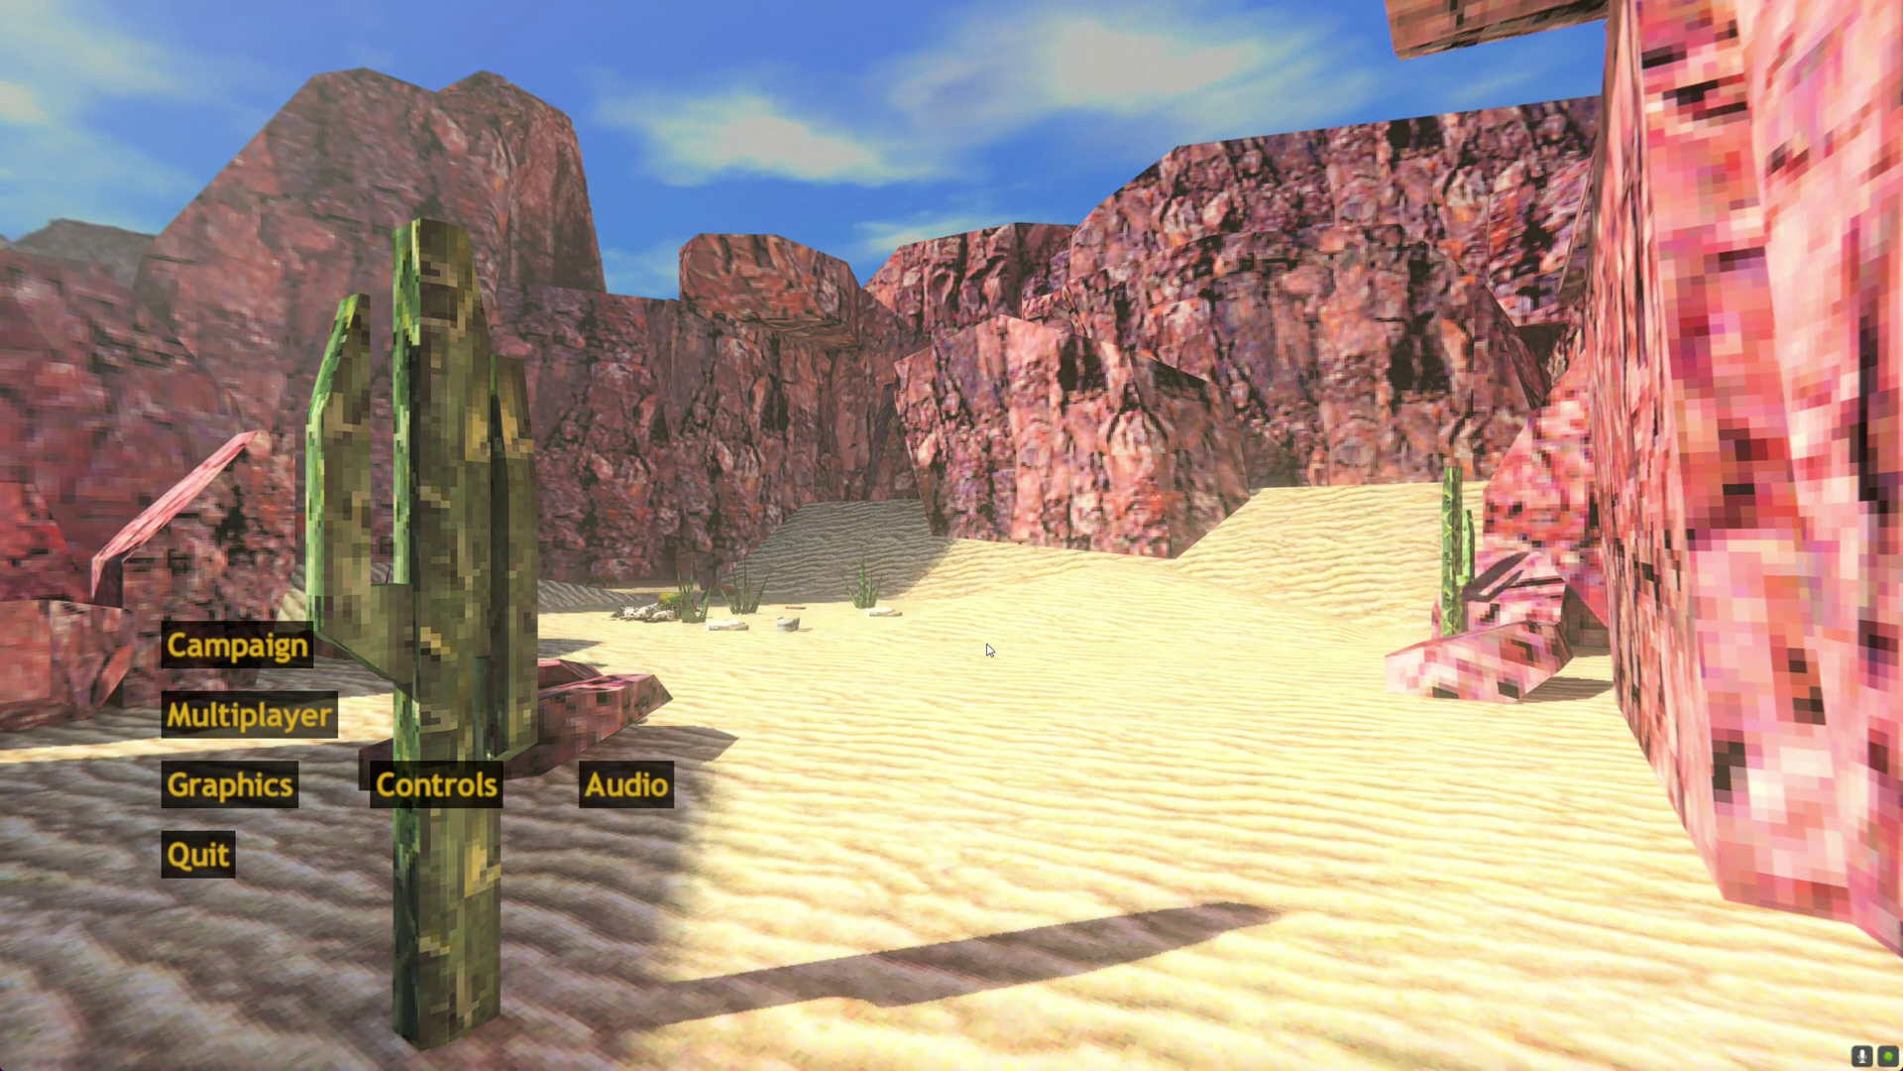
{"action": "left_click", "coordinate": [216, 782]}
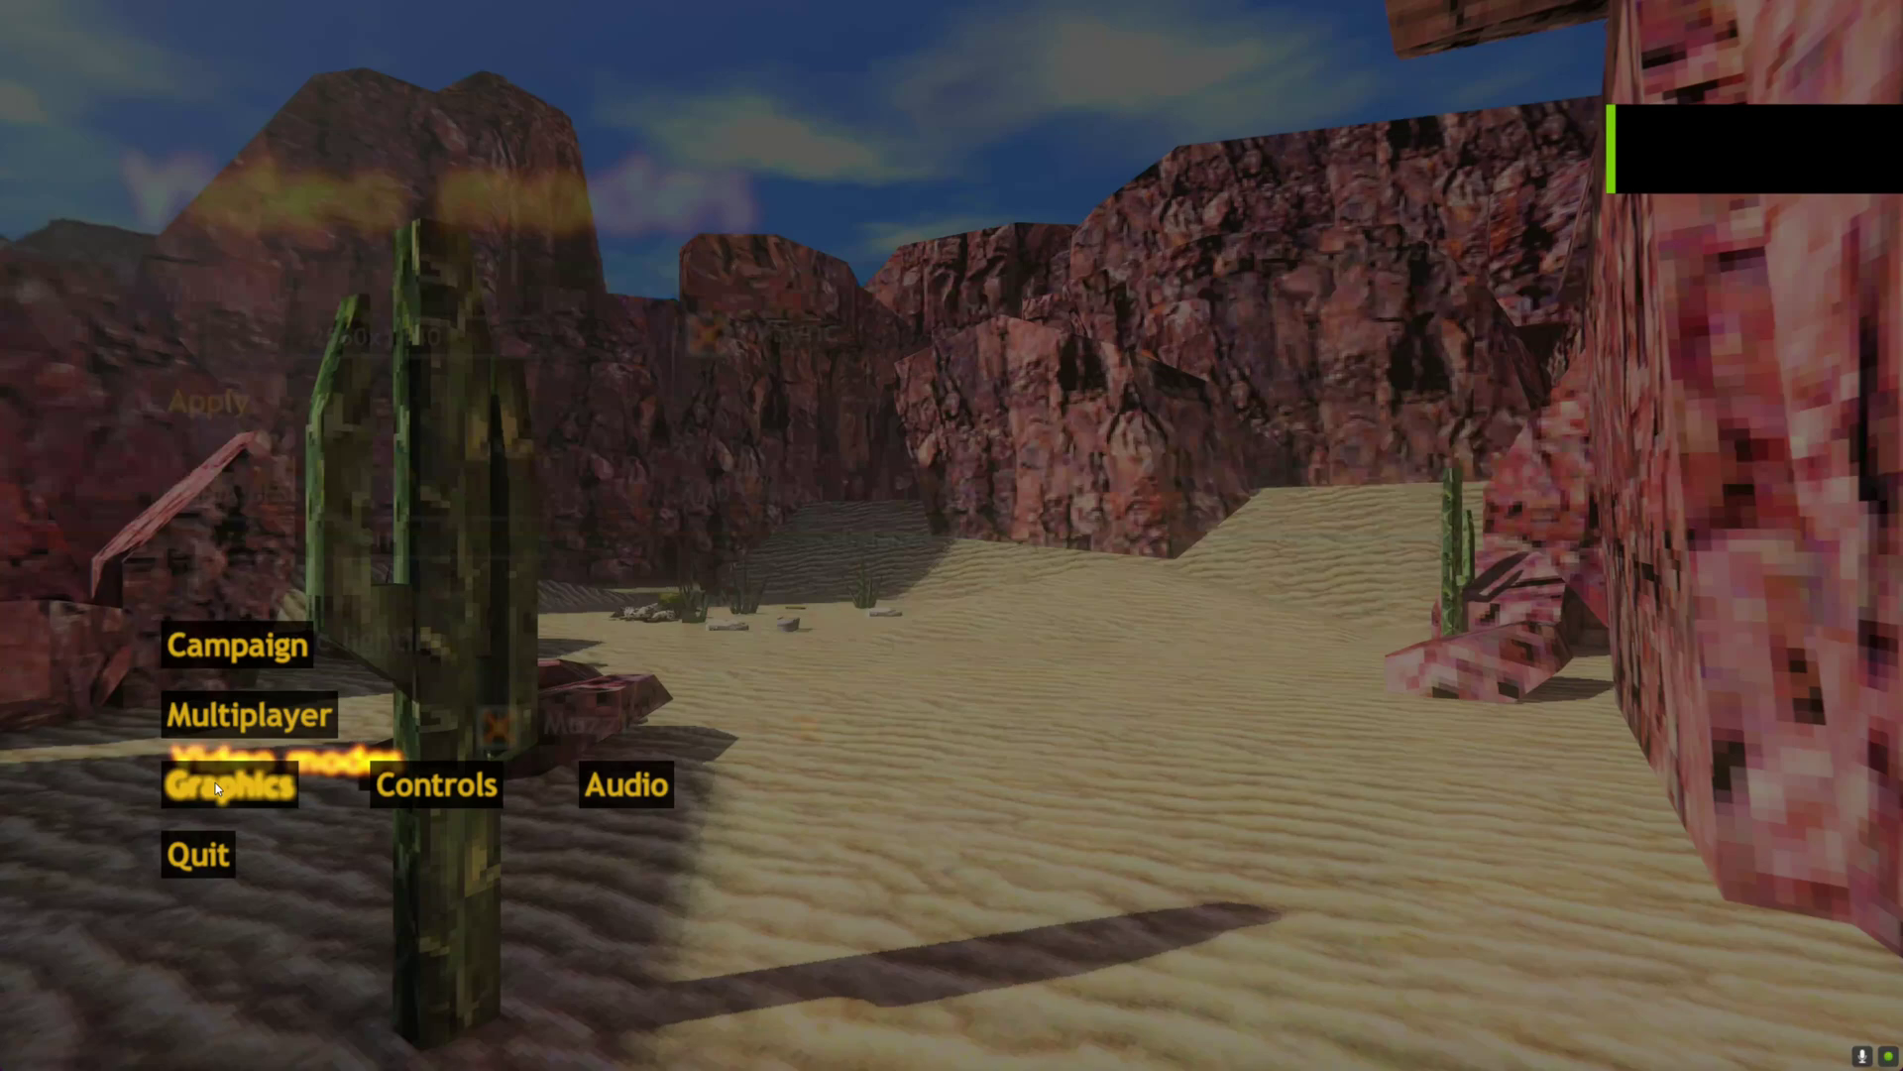
{"action": "left_click", "coordinate": [567, 559]}
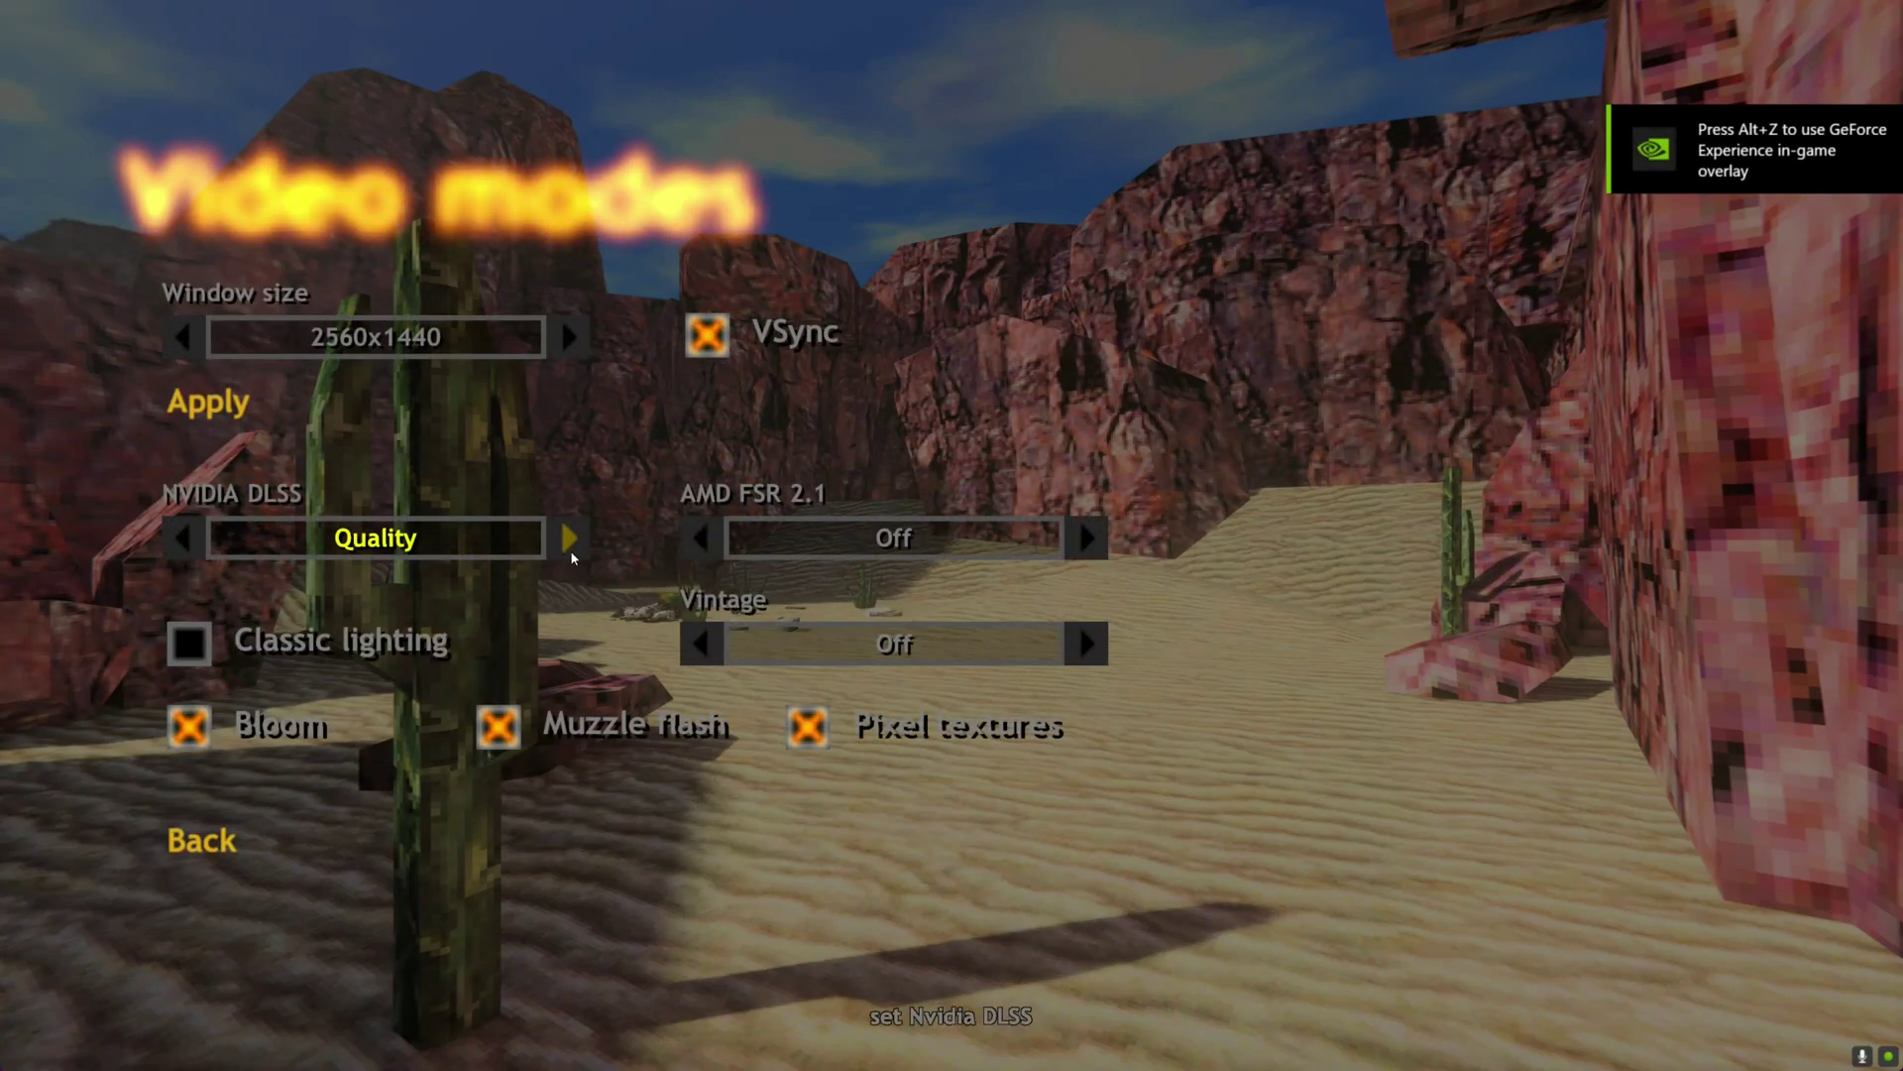
{"action": "left_click", "coordinate": [570, 547]}
{"action": "left_click", "coordinate": [566, 545]}
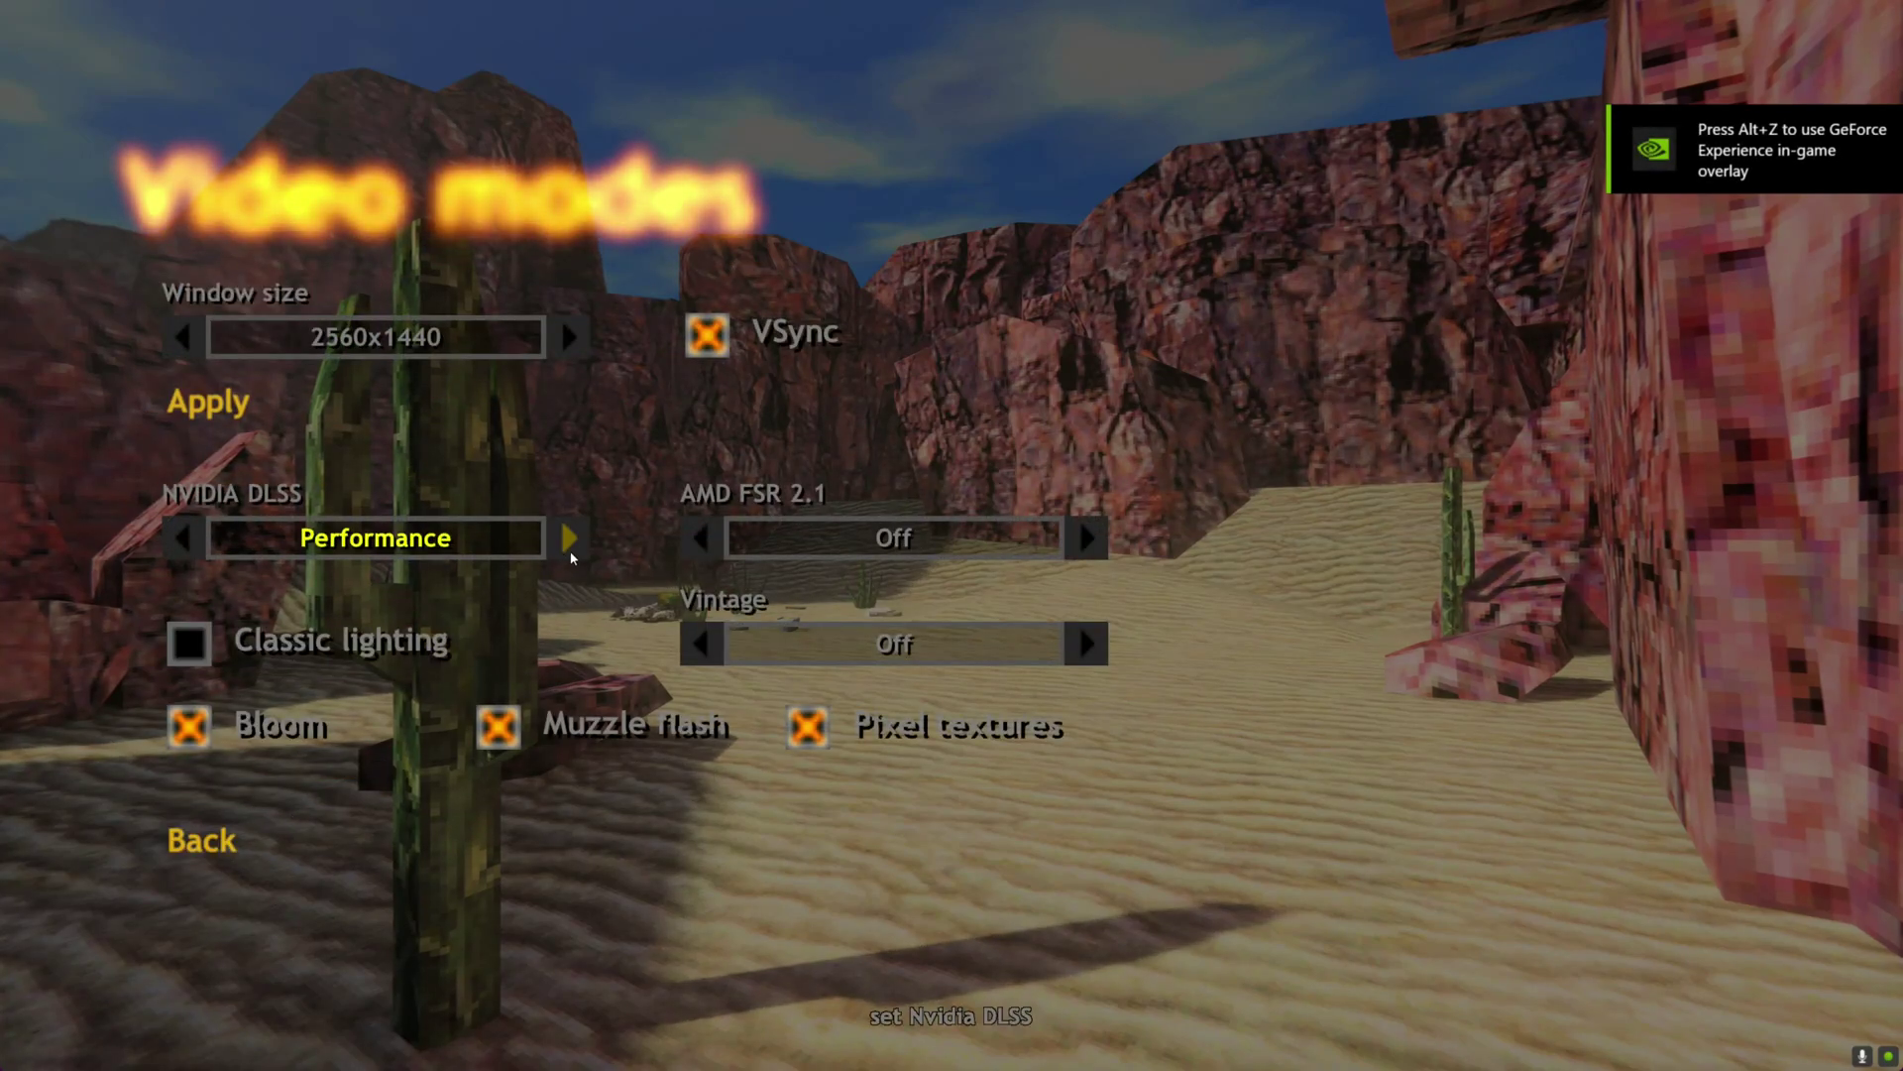
{"action": "left_click", "coordinate": [566, 545]}
{"action": "left_click", "coordinate": [187, 552]}
{"action": "left_click", "coordinate": [187, 552]}
{"action": "left_click", "coordinate": [187, 552]}
{"action": "left_click", "coordinate": [187, 552]}
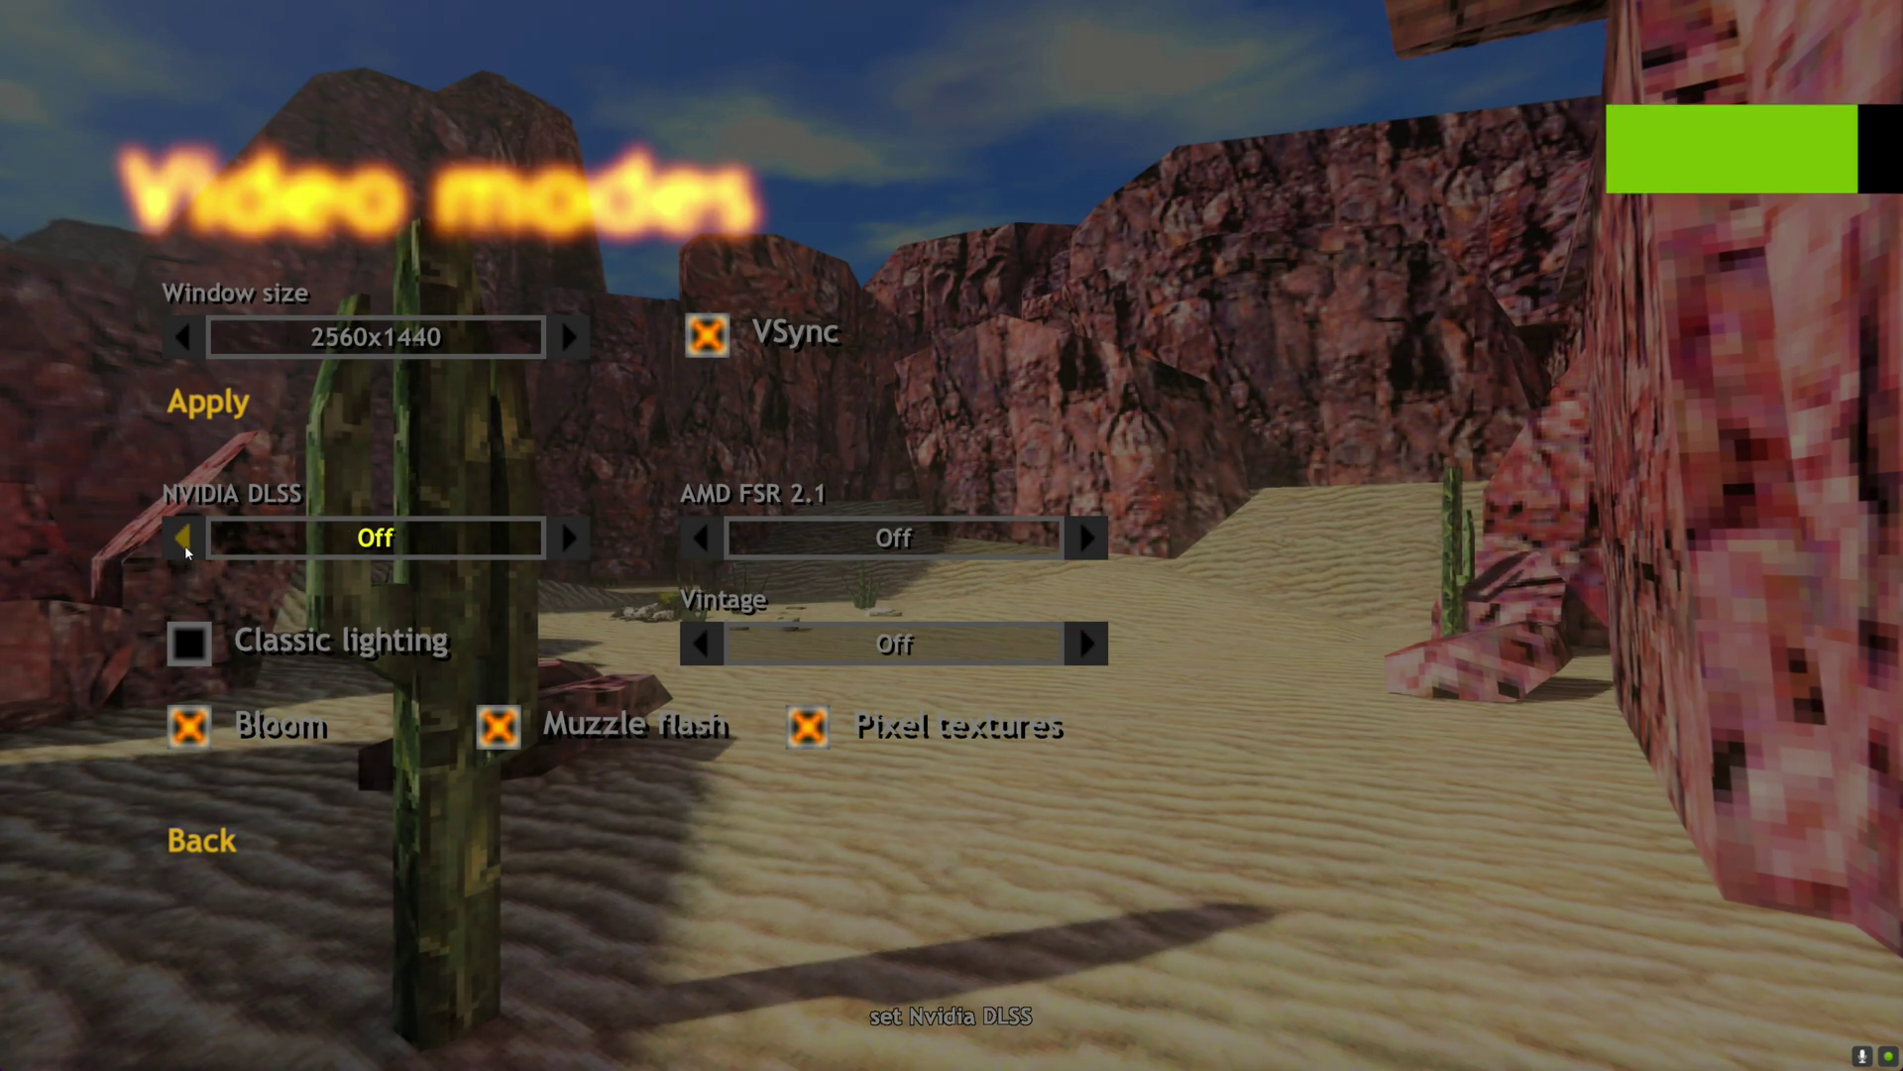
Step AMD FSR 2.1 from Quality up to Ultra Performance, then back down toward Off.
{"action": "left_click", "coordinate": [1088, 540]}
{"action": "left_click", "coordinate": [1087, 540]}
{"action": "left_click", "coordinate": [1087, 540]}
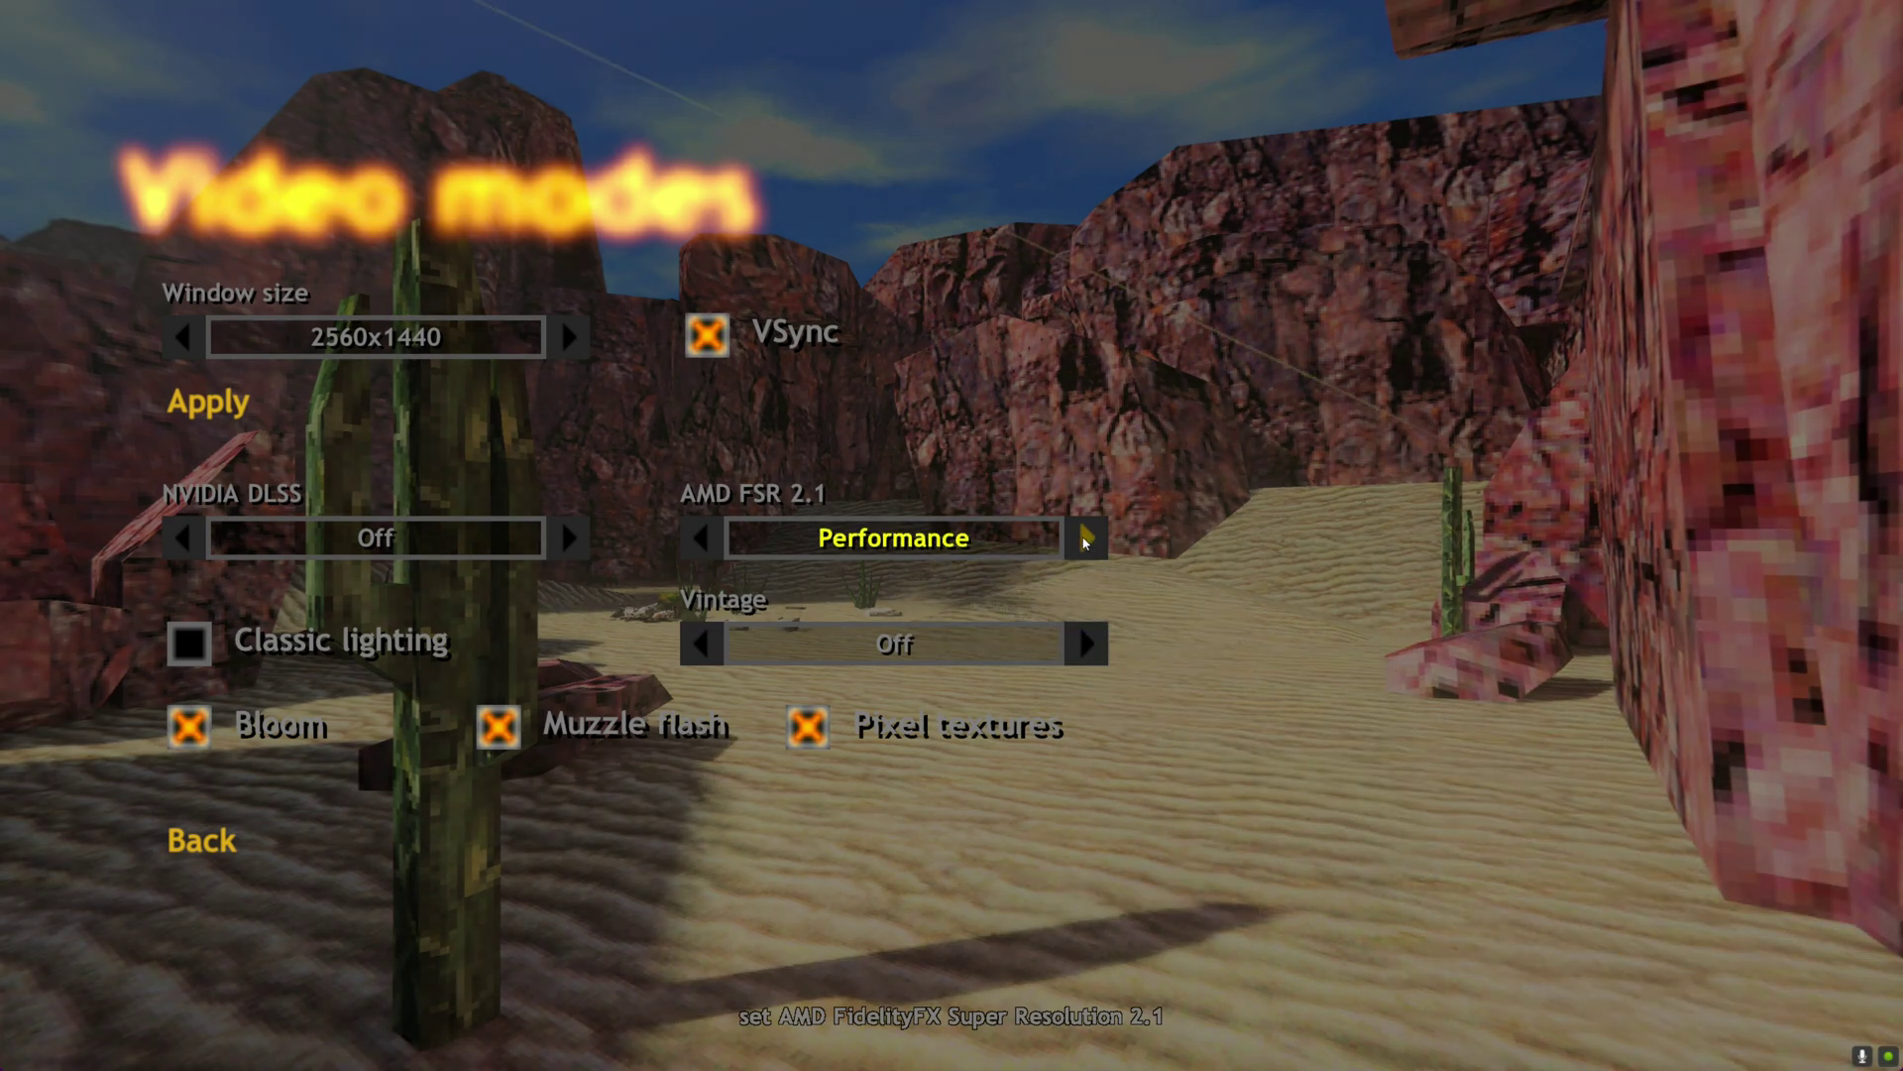
{"action": "left_click", "coordinate": [1086, 539]}
{"action": "left_click", "coordinate": [700, 540]}
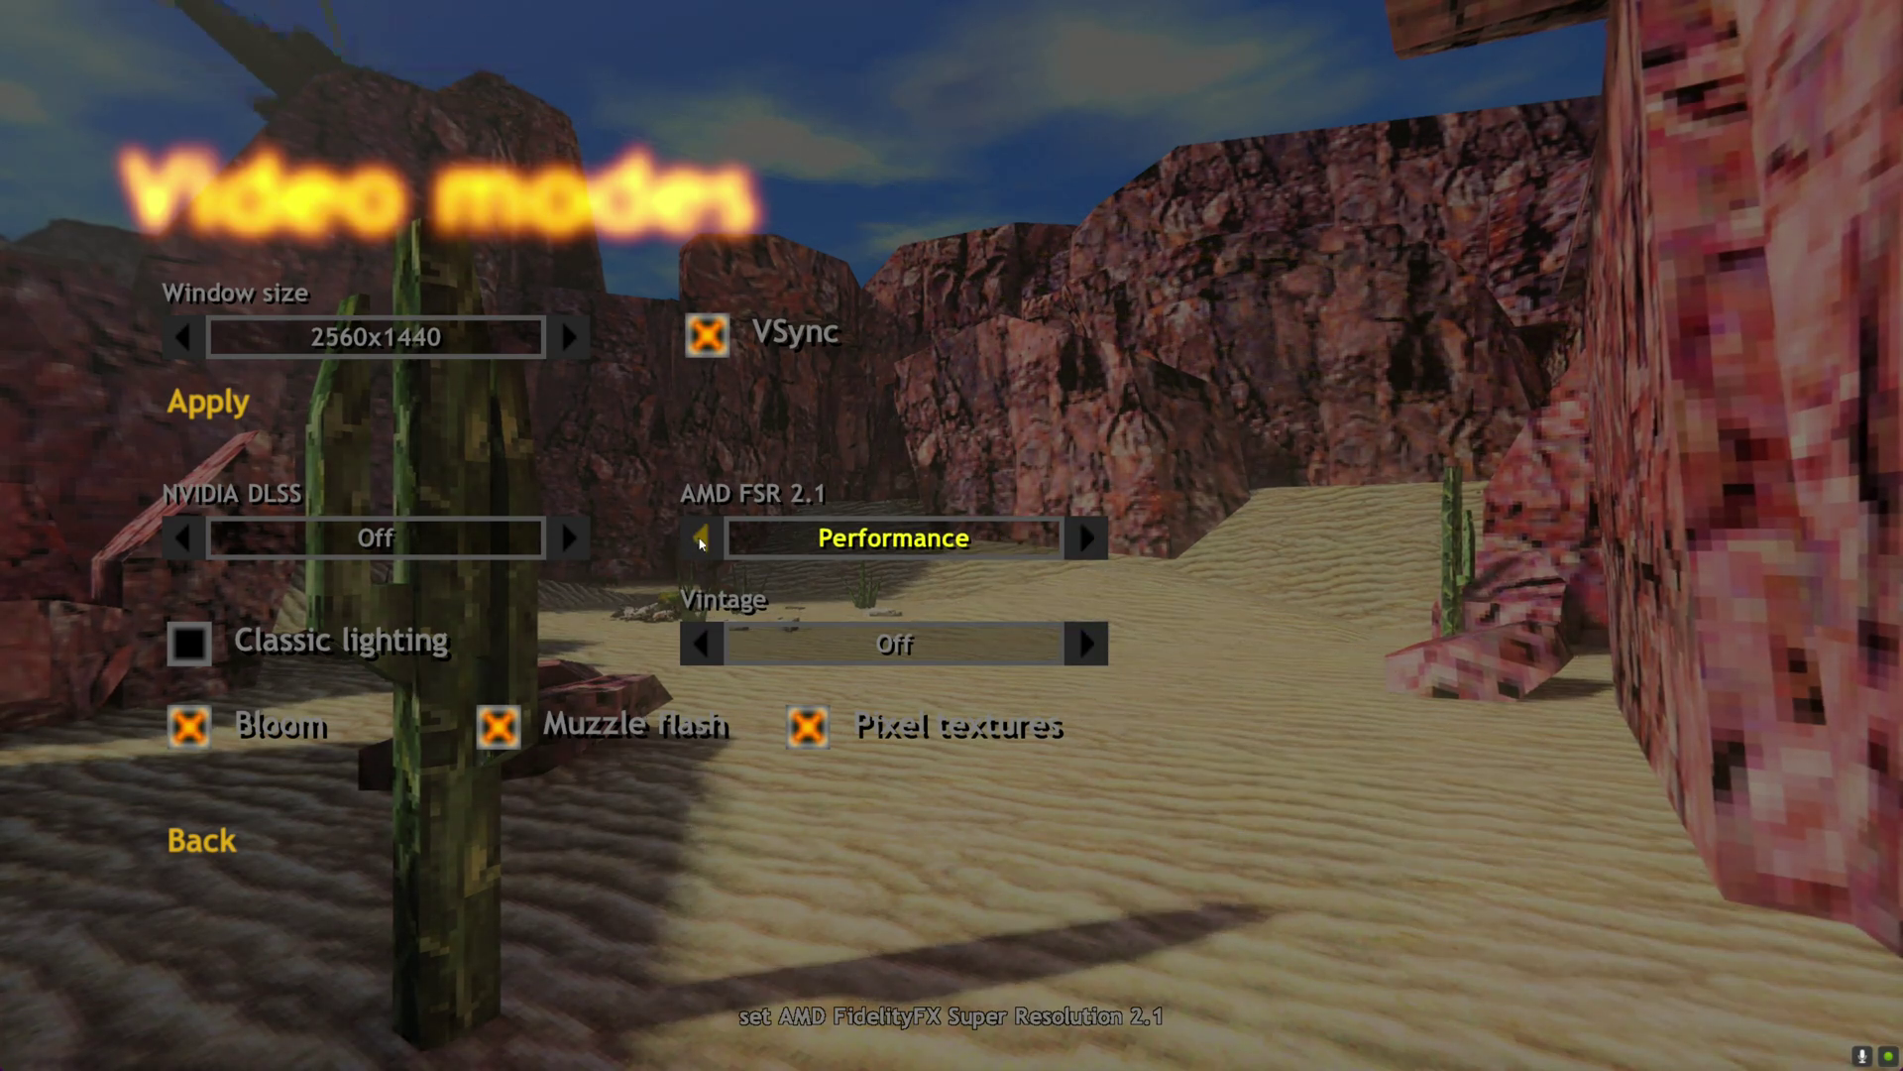
{"action": "left_click", "coordinate": [700, 540]}
{"action": "left_click", "coordinate": [700, 540]}
Try the Vintage effect at CRT and 200p, then set it back to Off.
{"action": "left_click", "coordinate": [1087, 644]}
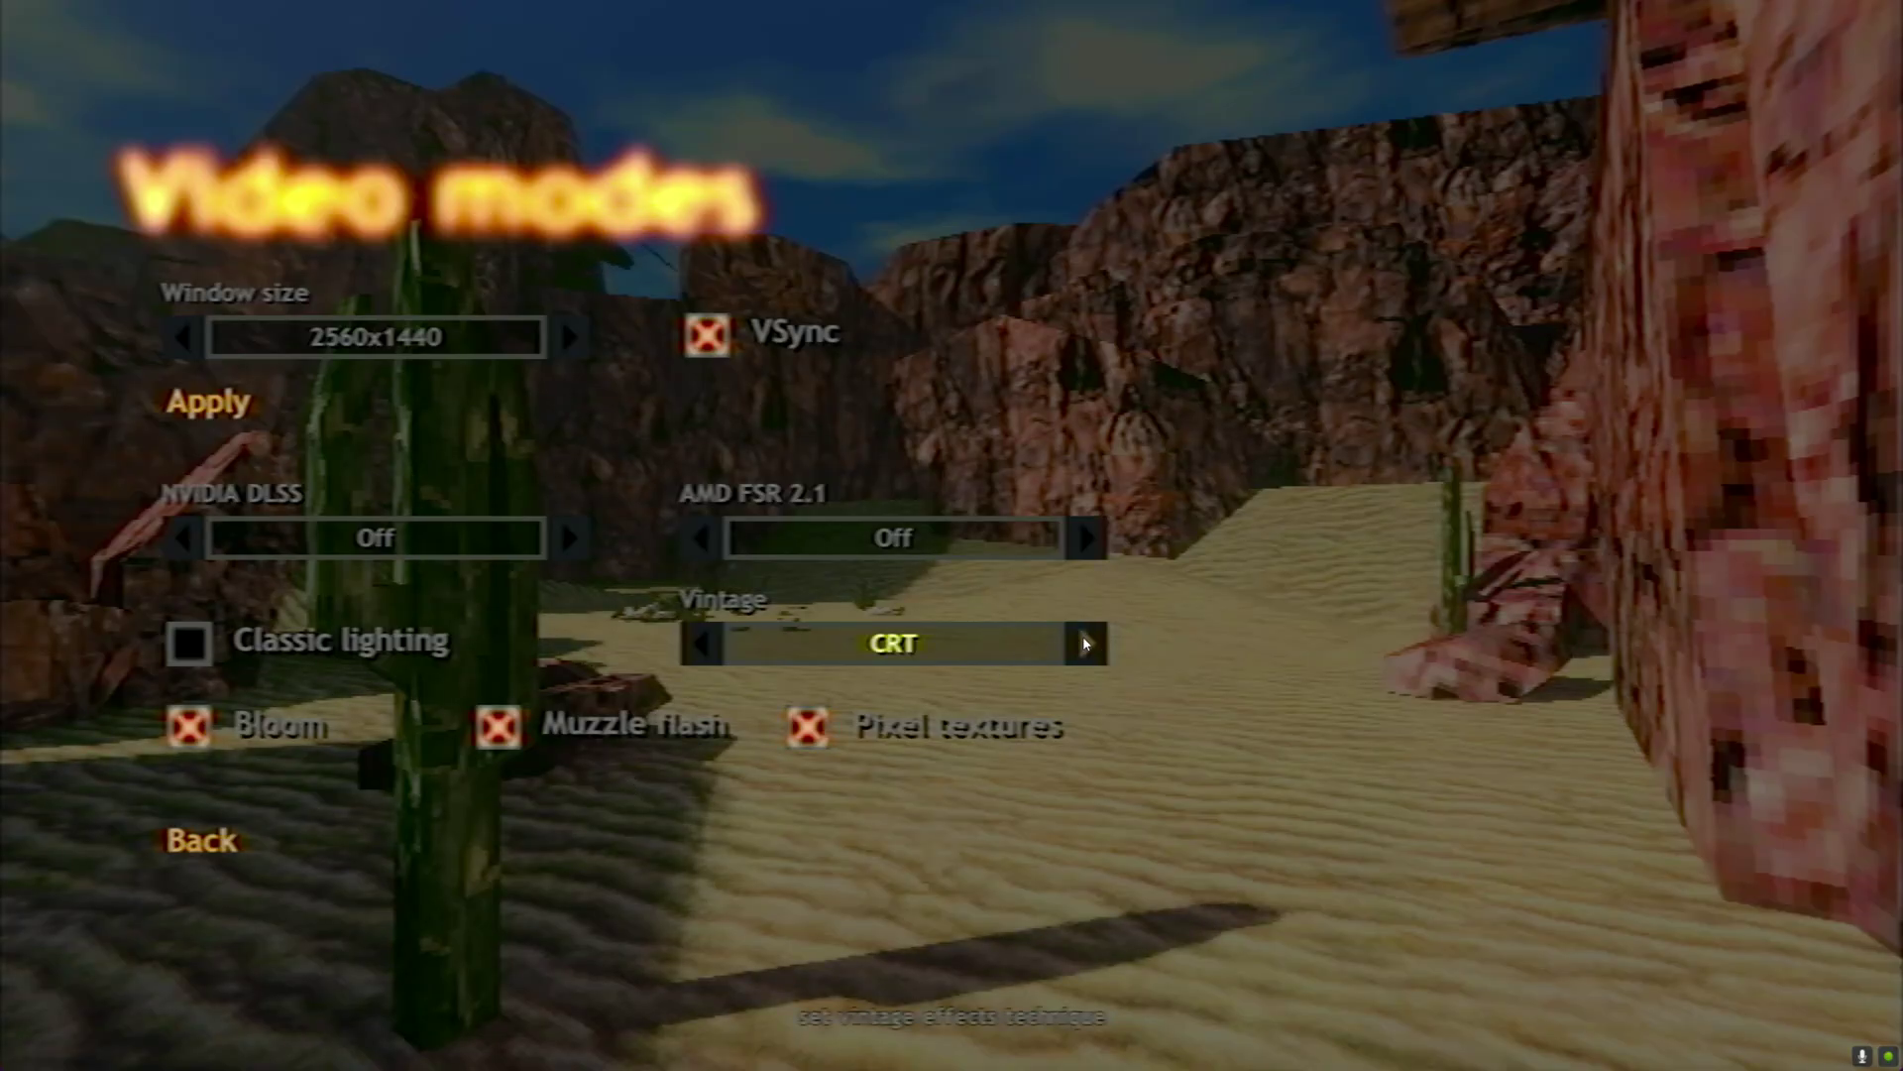
{"action": "left_click", "coordinate": [1084, 645]}
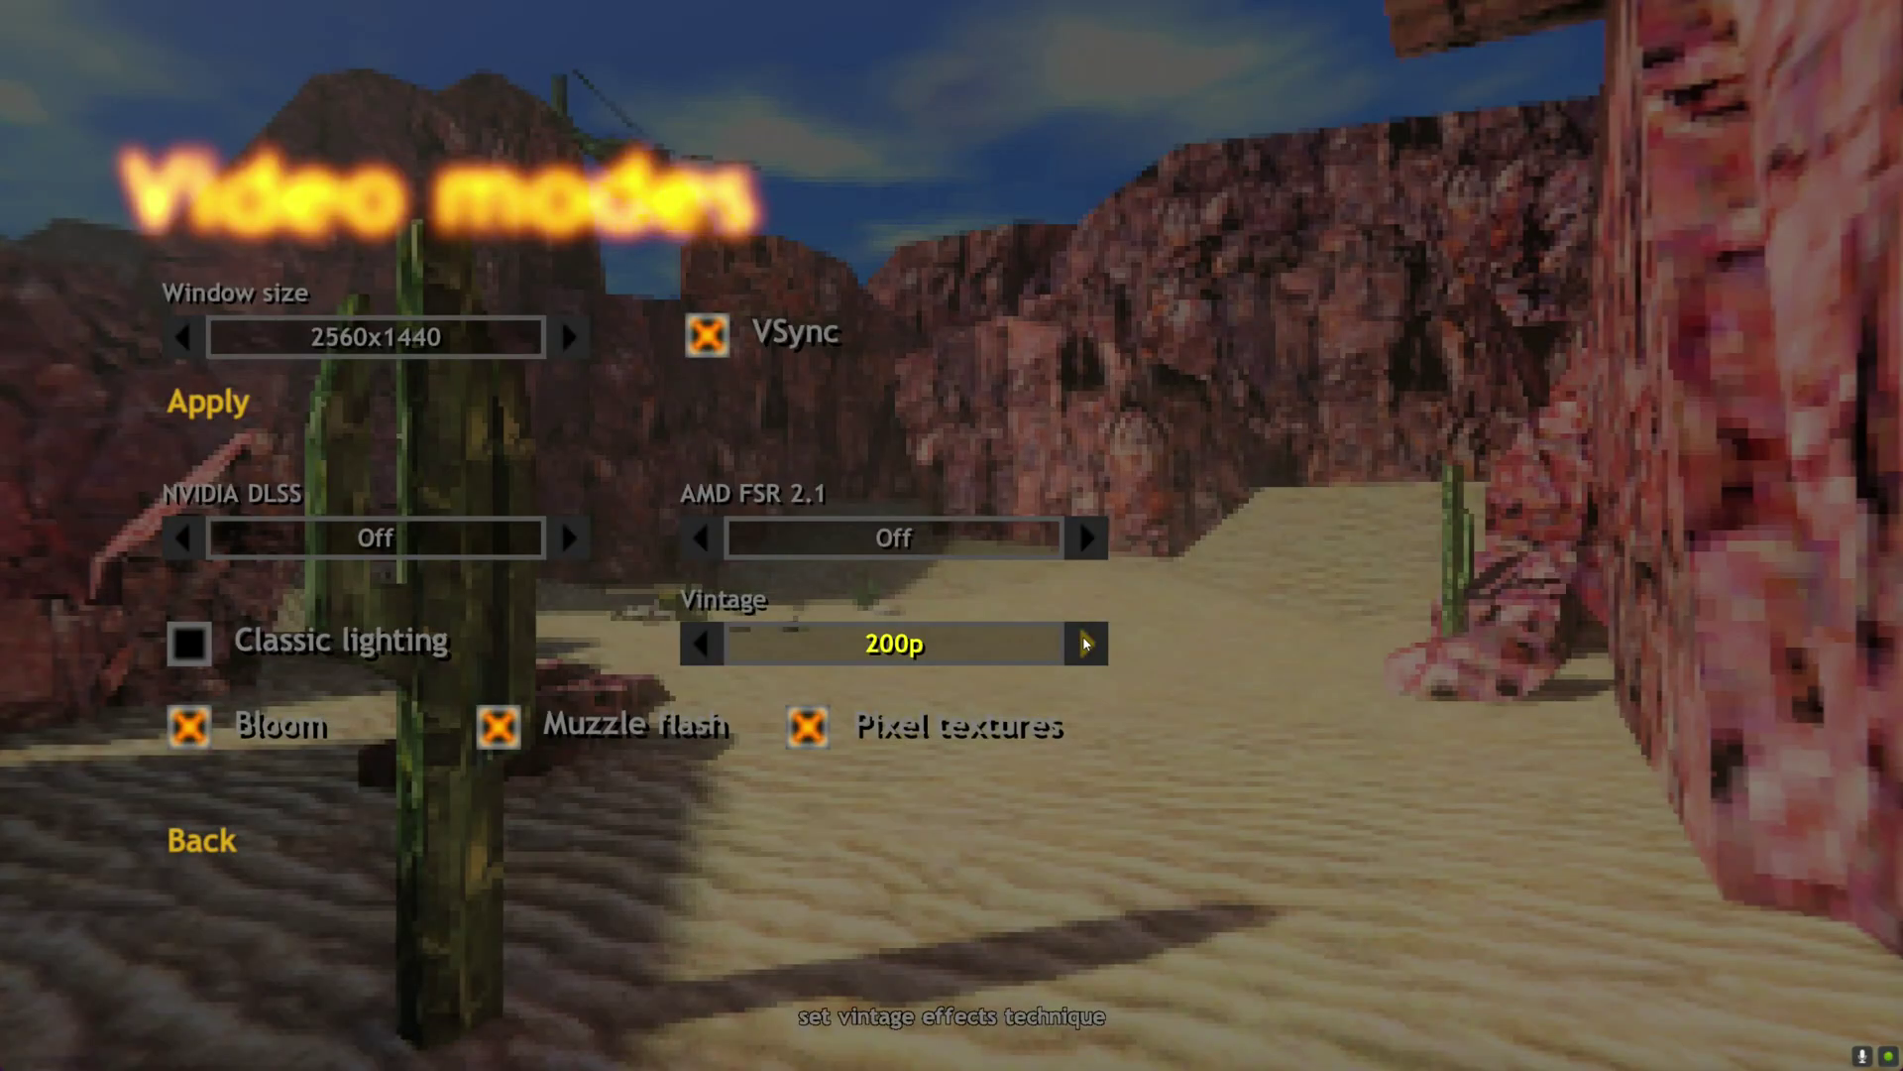
{"action": "left_click", "coordinate": [702, 644]}
{"action": "left_click", "coordinate": [702, 645]}
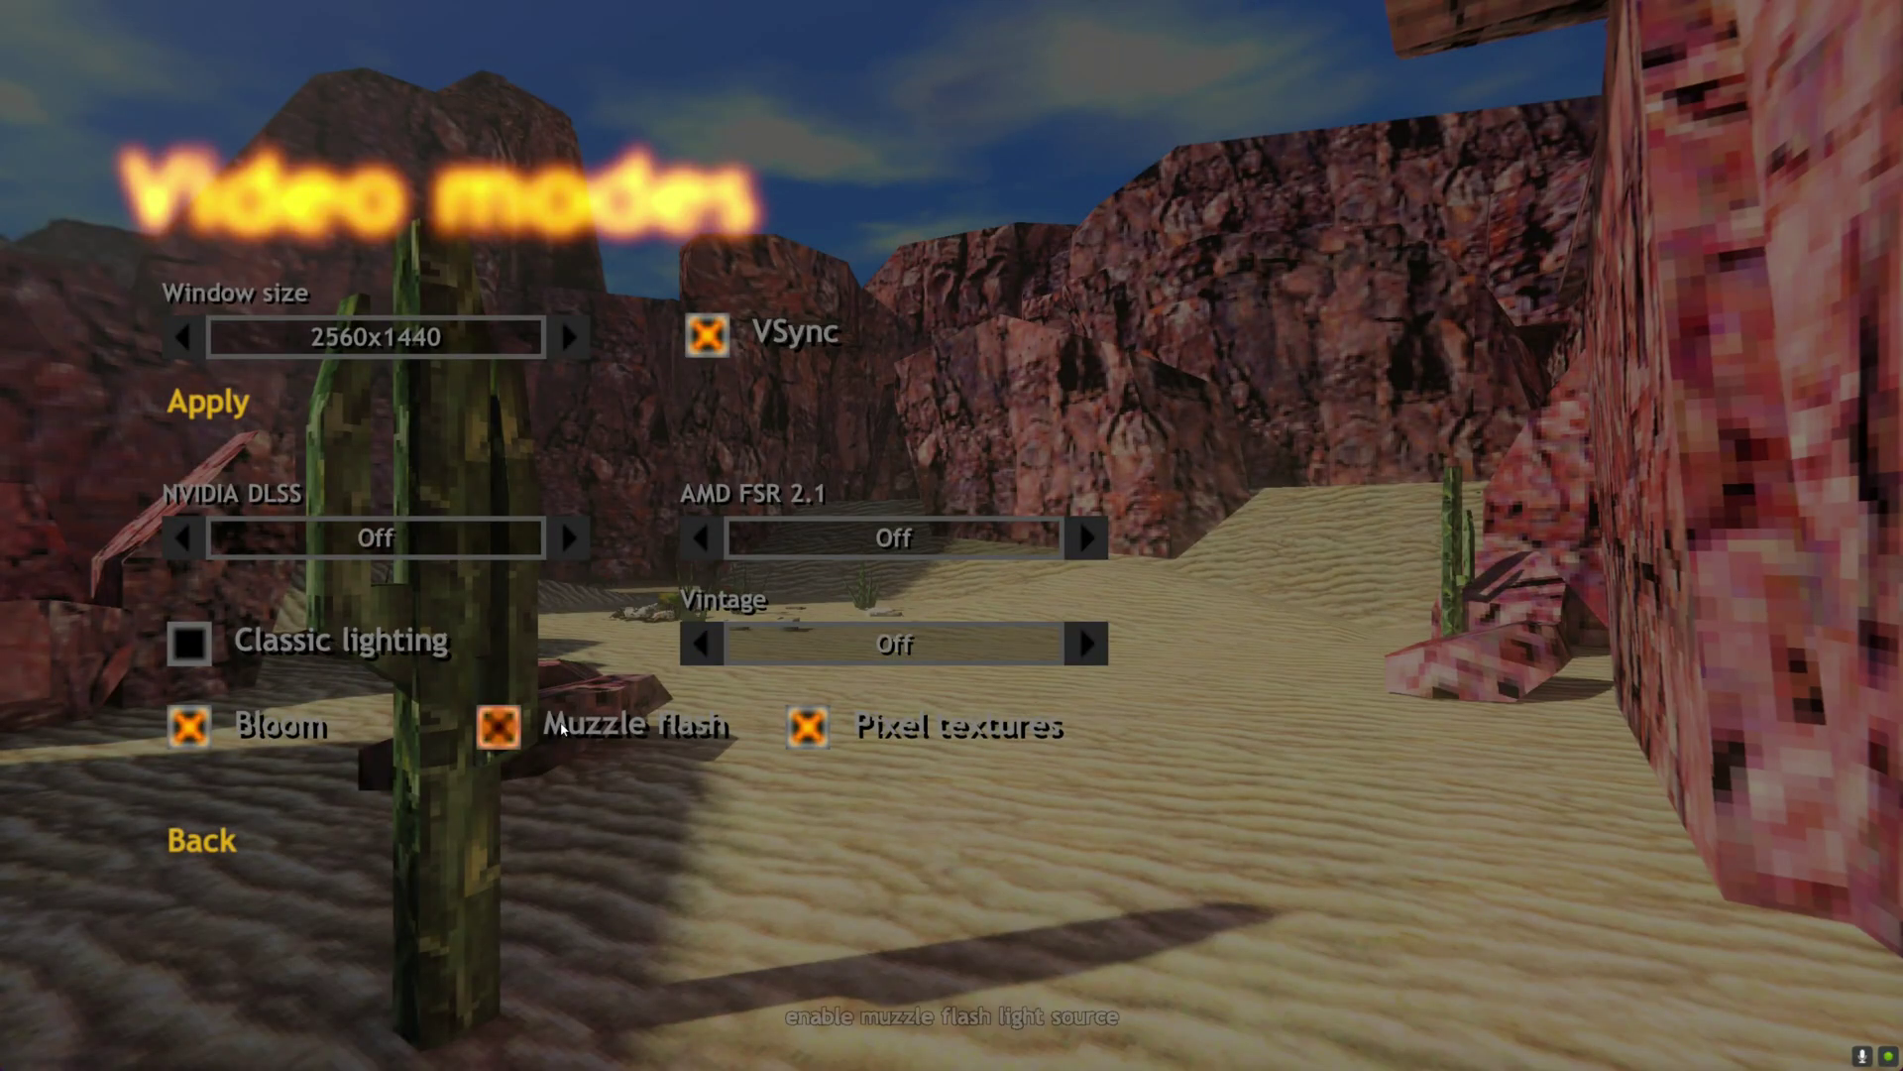
Compare Pixel textures on and off, leave them off, and disable VSync.
{"action": "left_click", "coordinate": [809, 729]}
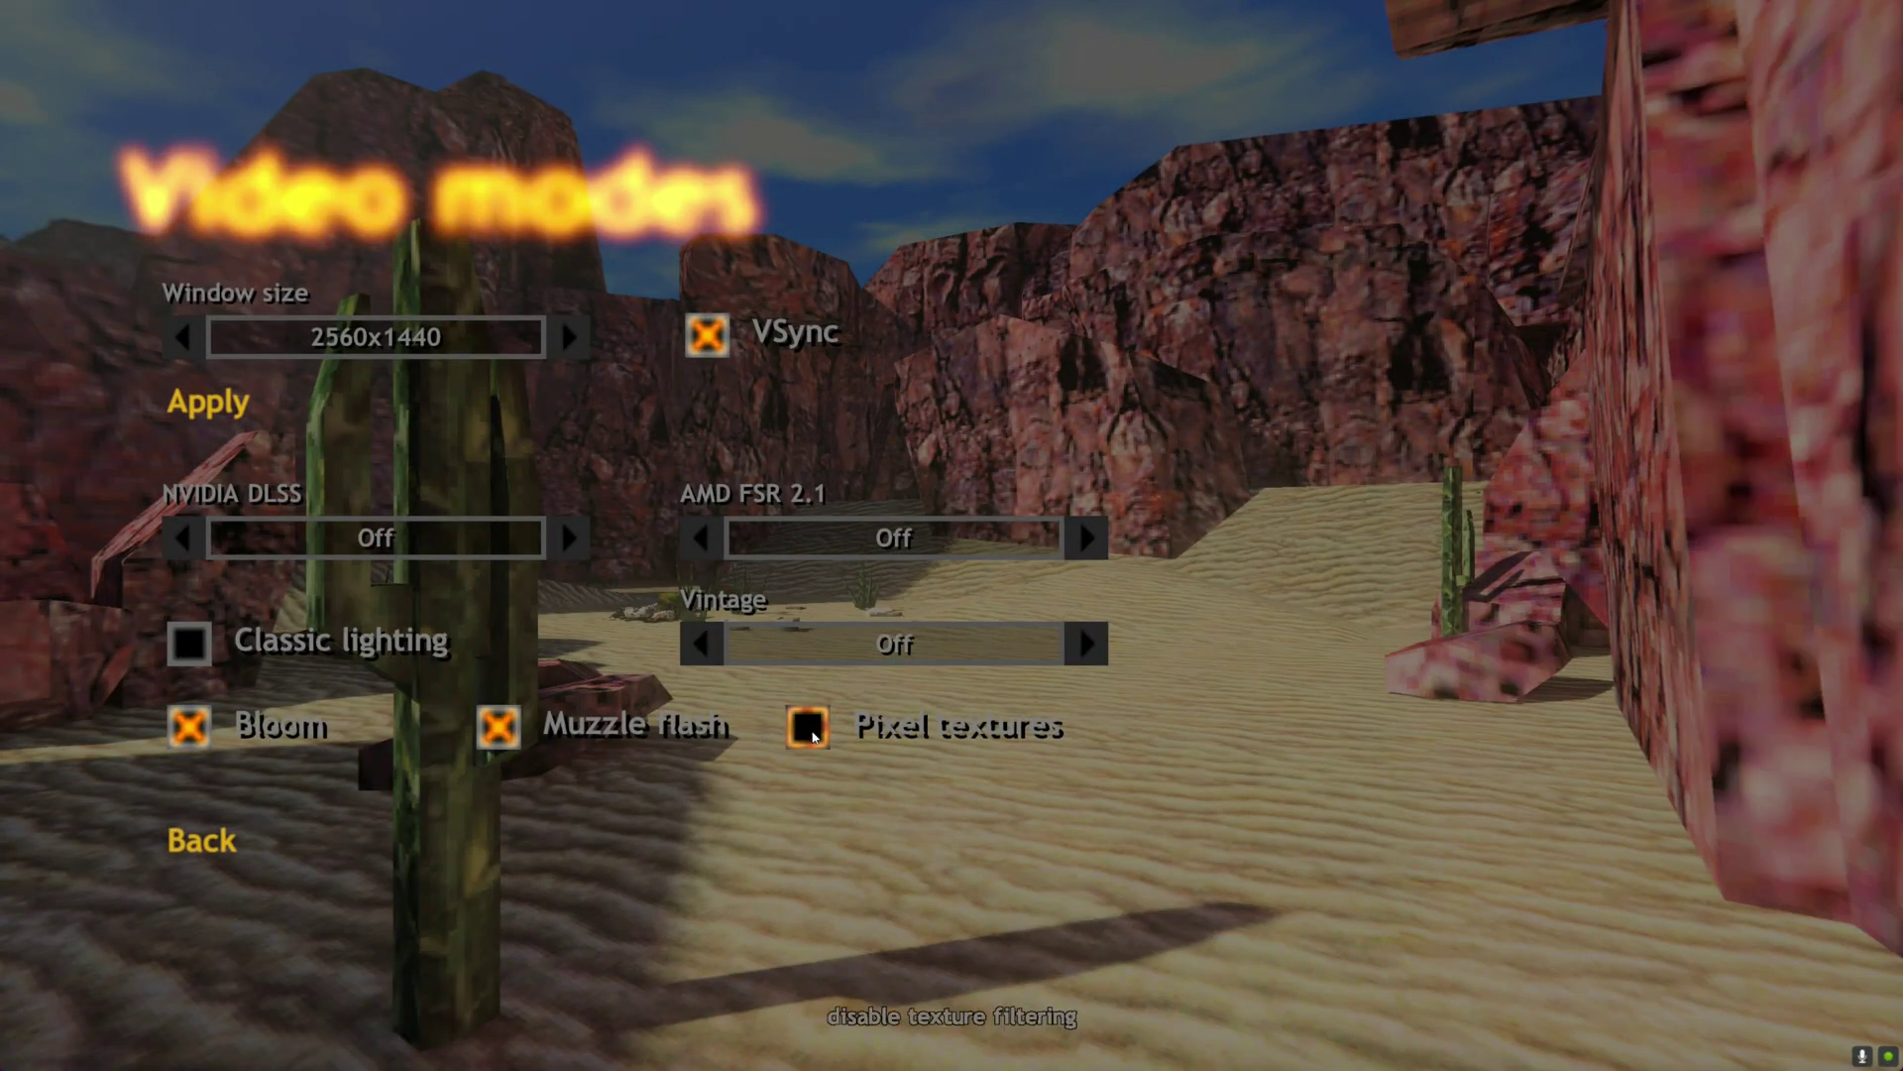
{"action": "left_click", "coordinate": [798, 729]}
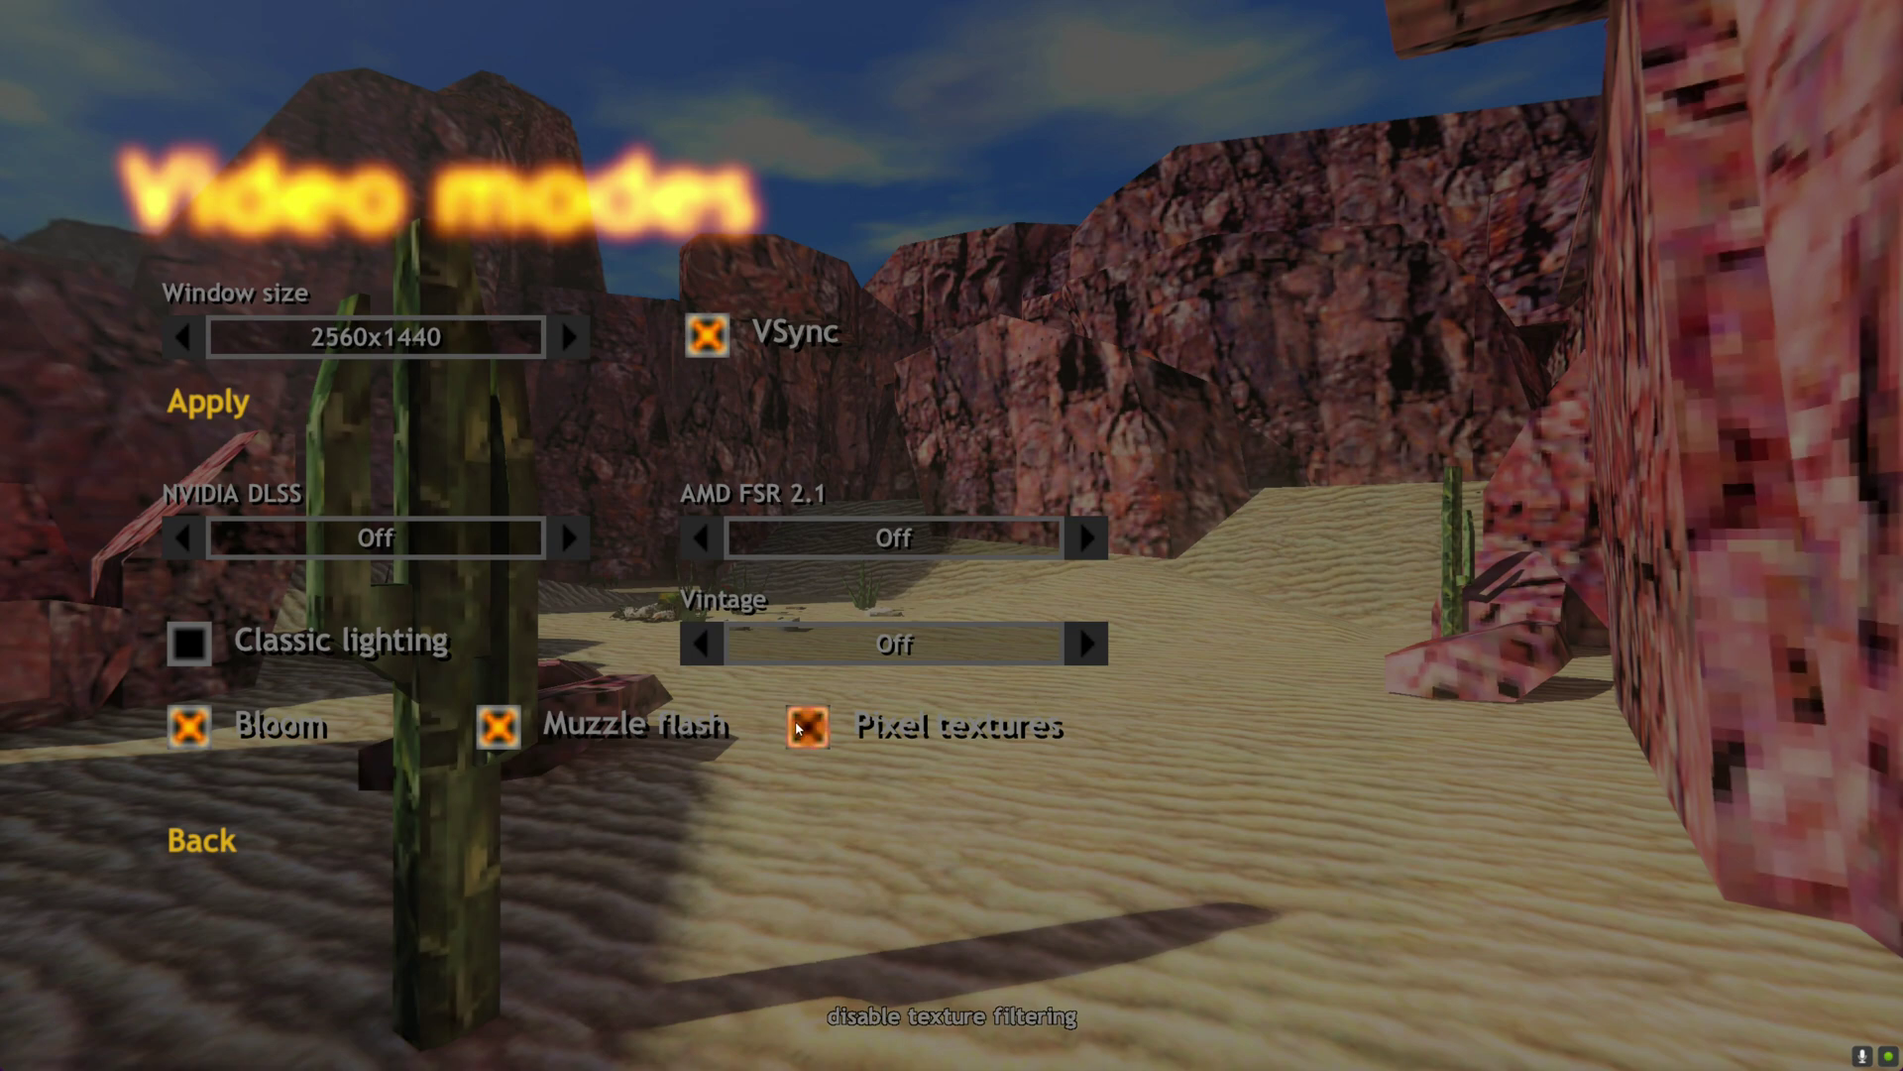
{"action": "left_click", "coordinate": [791, 733]}
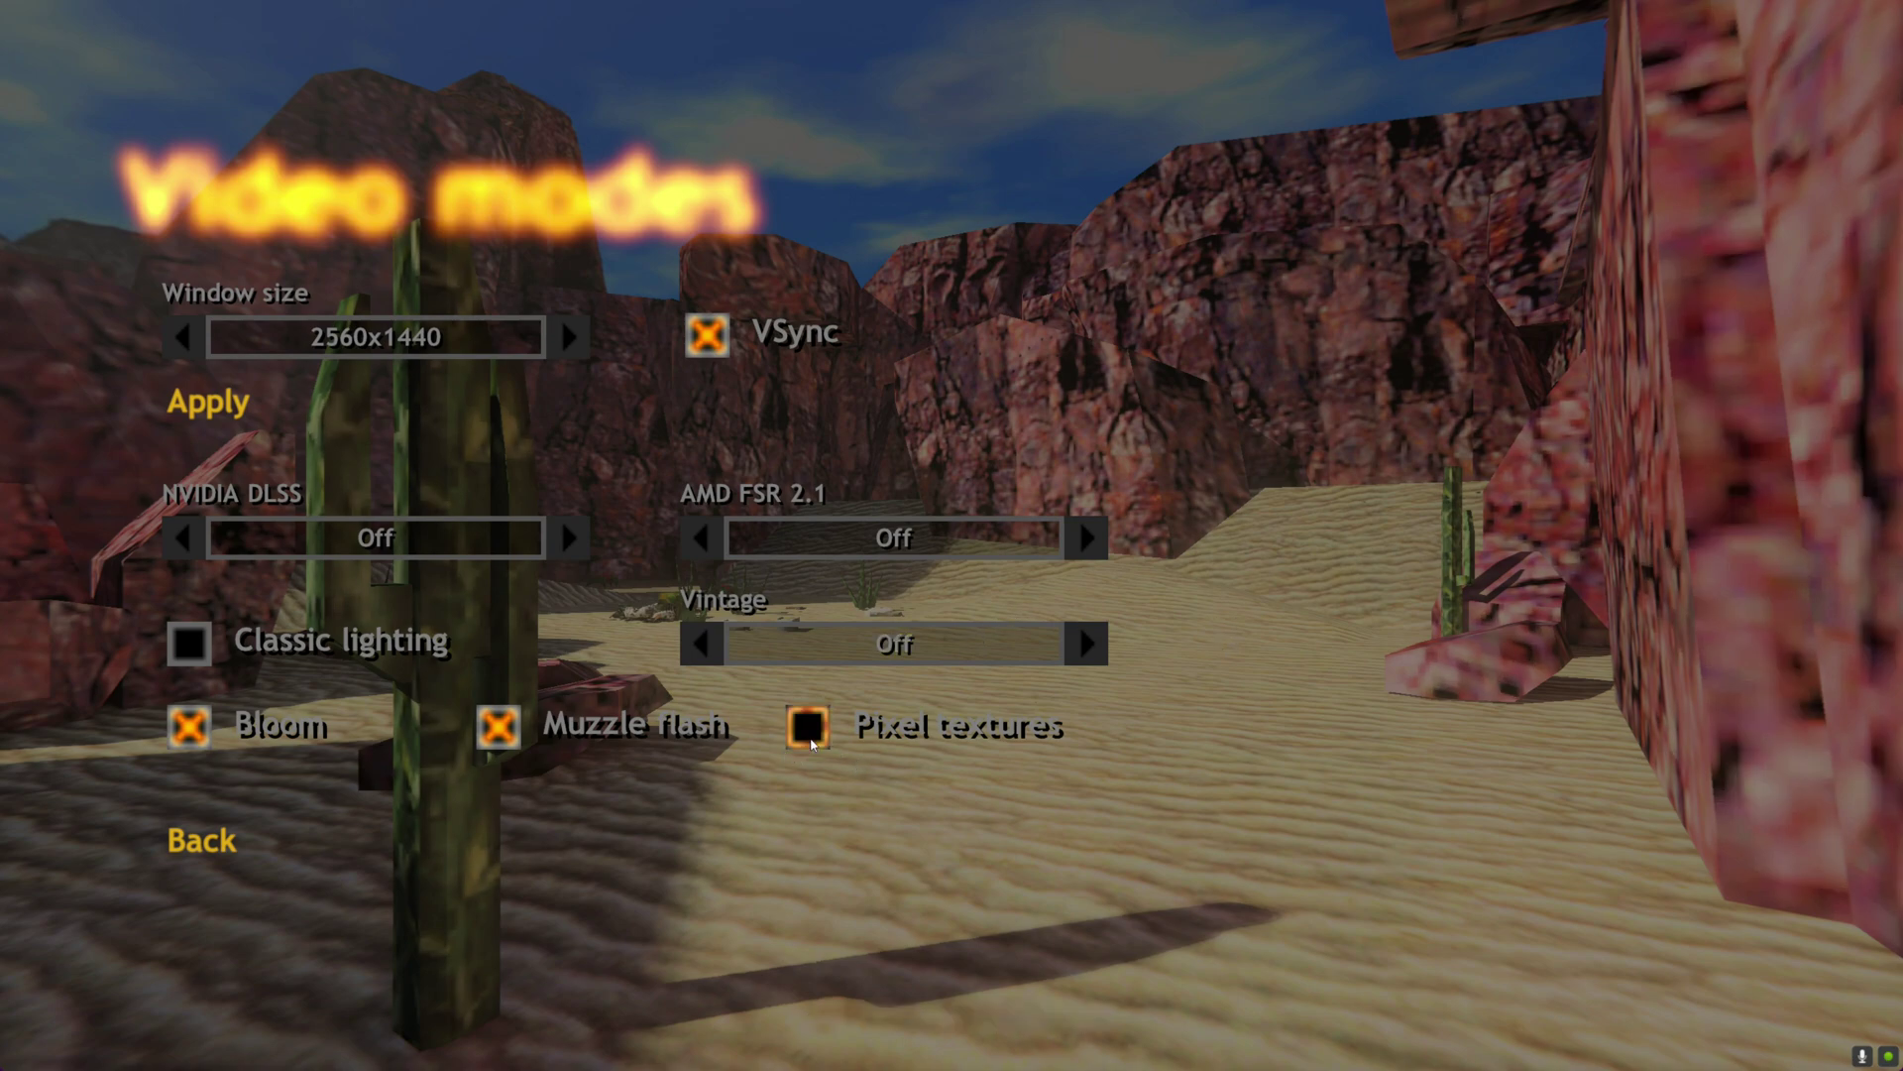
{"action": "left_click", "coordinate": [806, 743]}
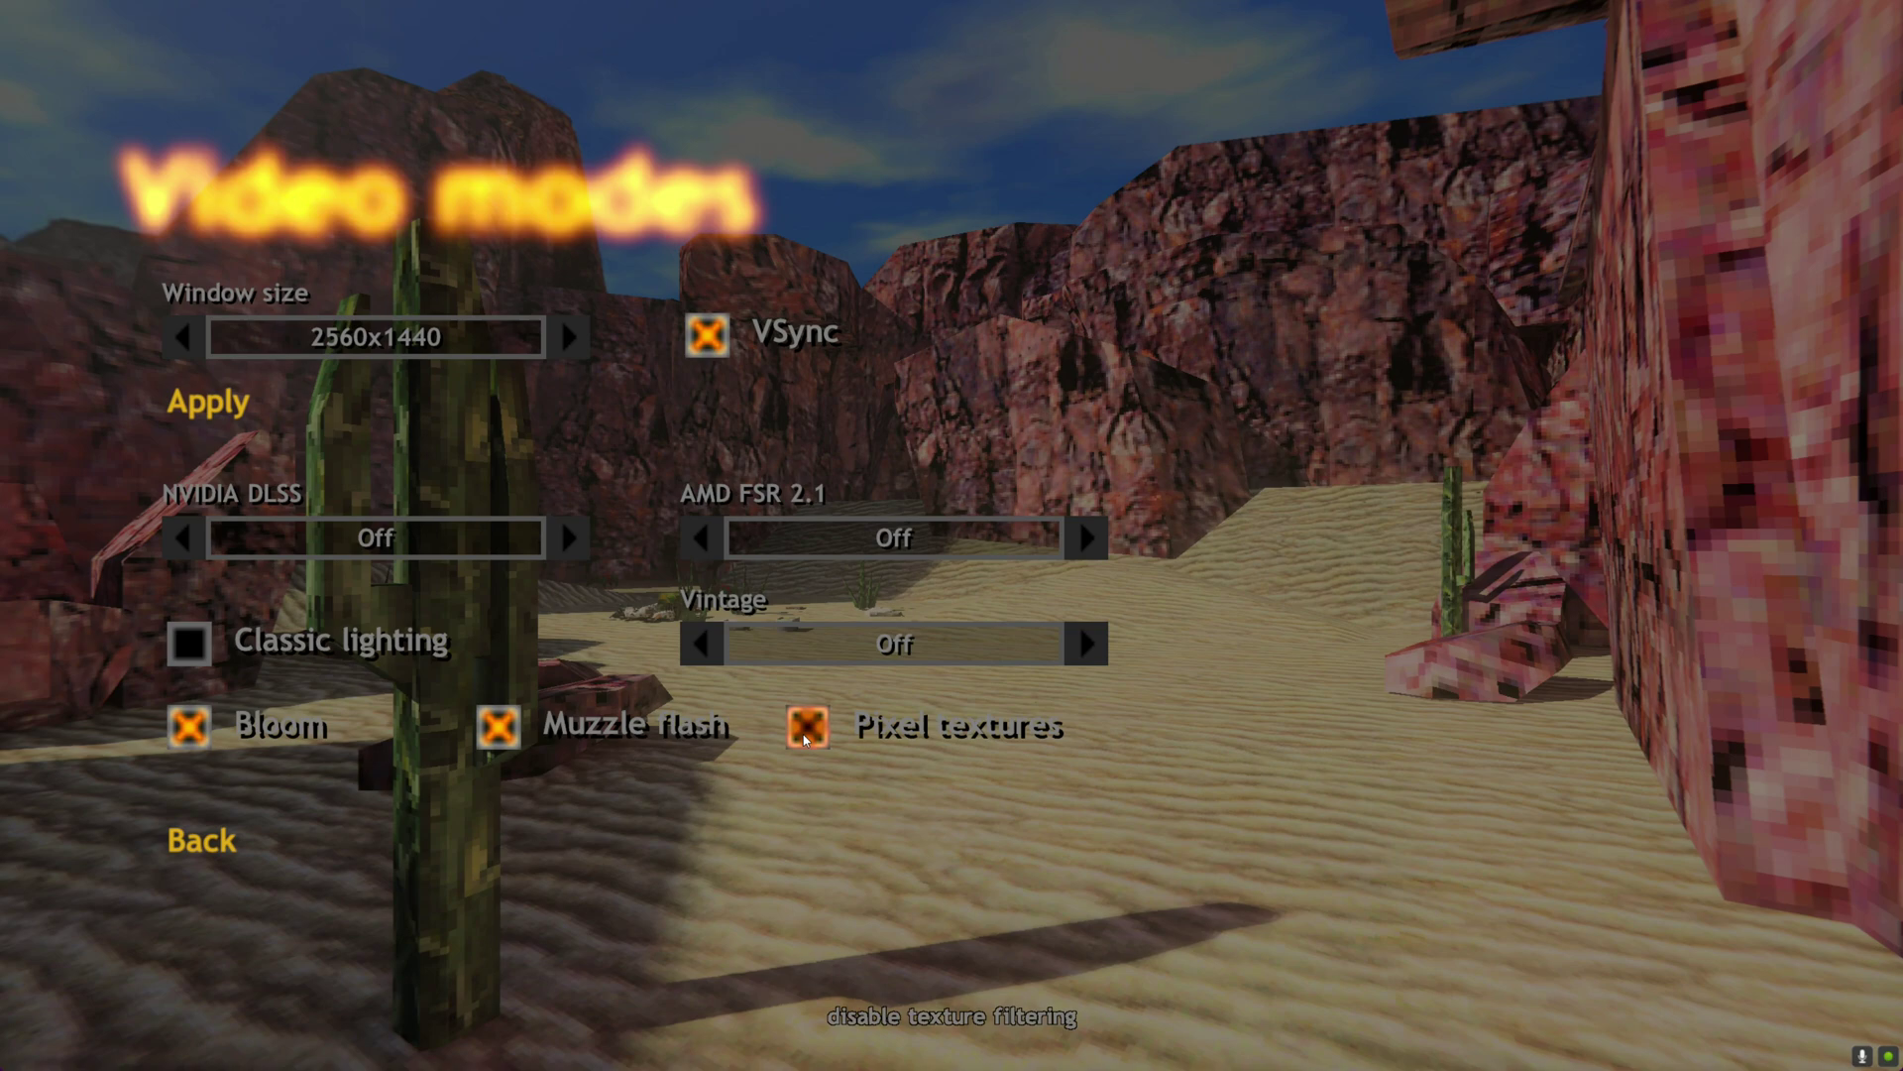
{"action": "left_click", "coordinate": [807, 733]}
{"action": "left_click", "coordinate": [706, 335]}
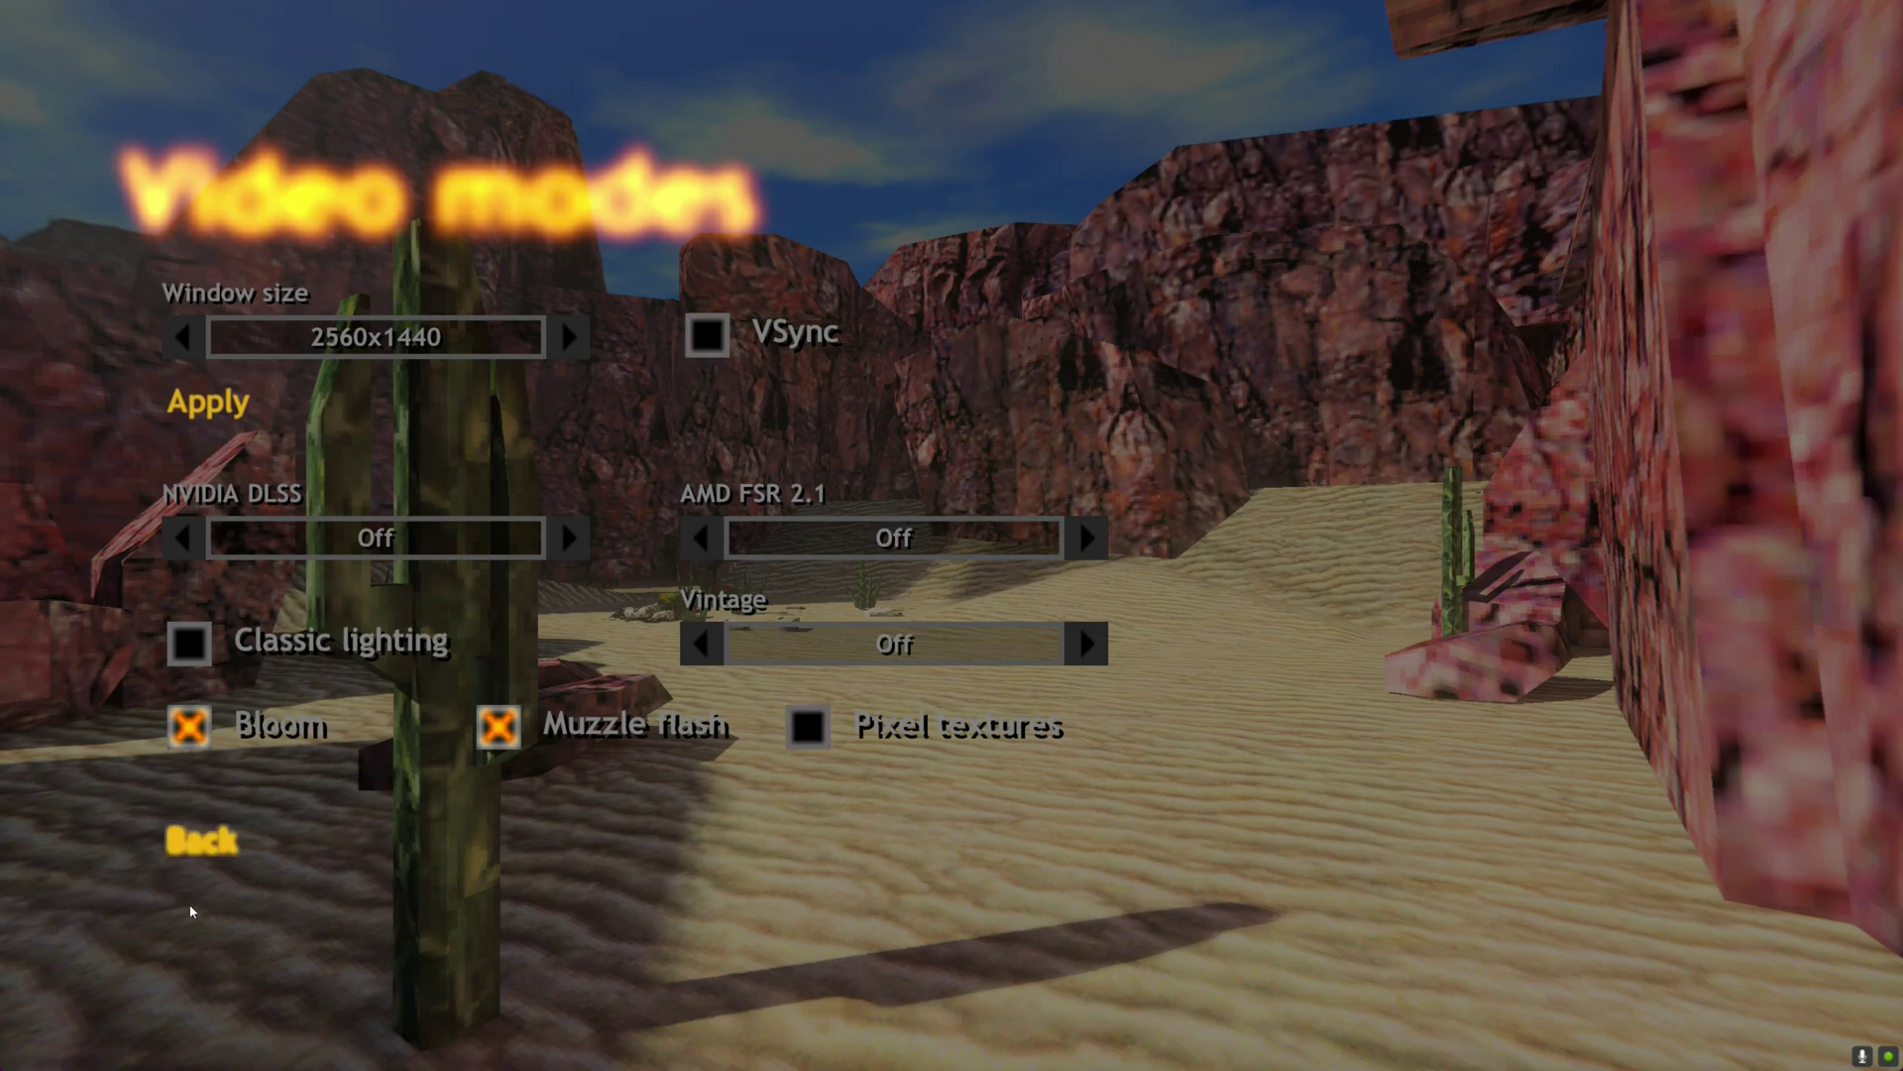
Go Back from Video modes to the main menu with Campaign, Graphics and Quit.
{"action": "left_click", "coordinate": [203, 841]}
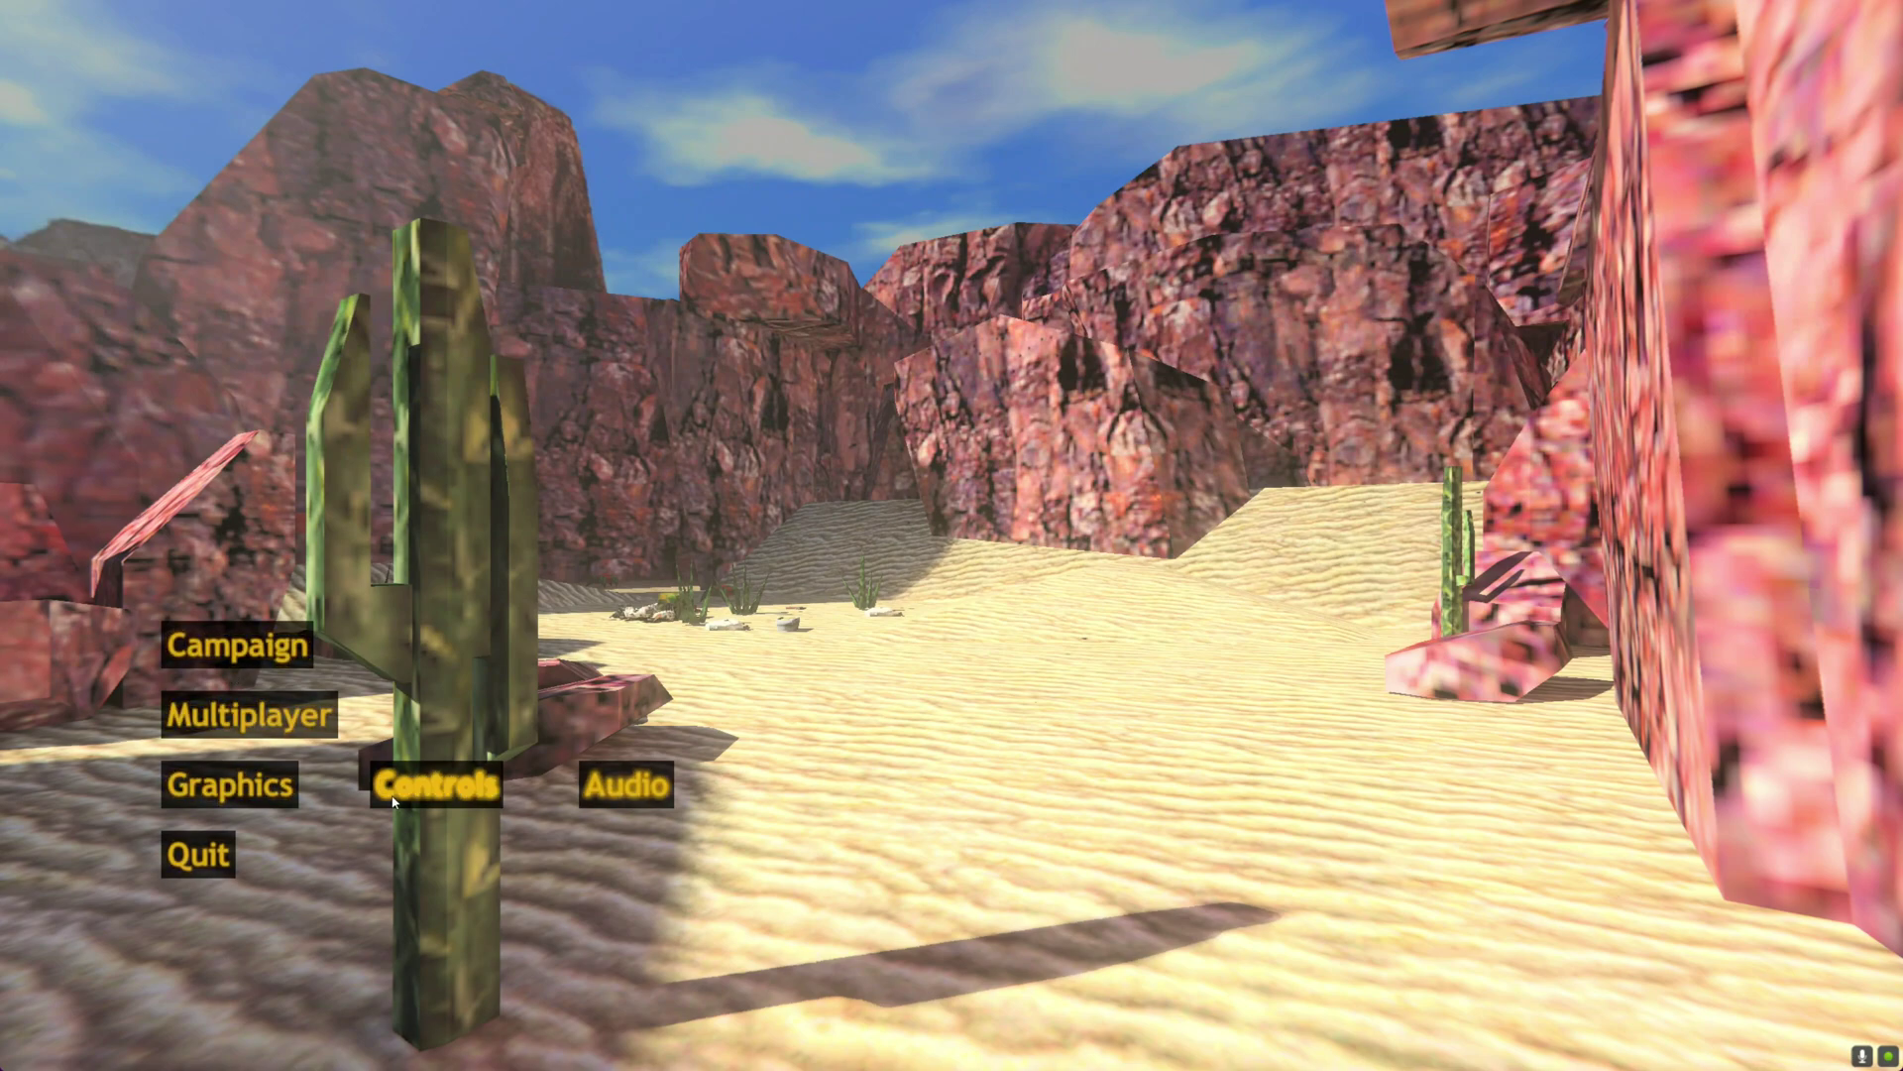